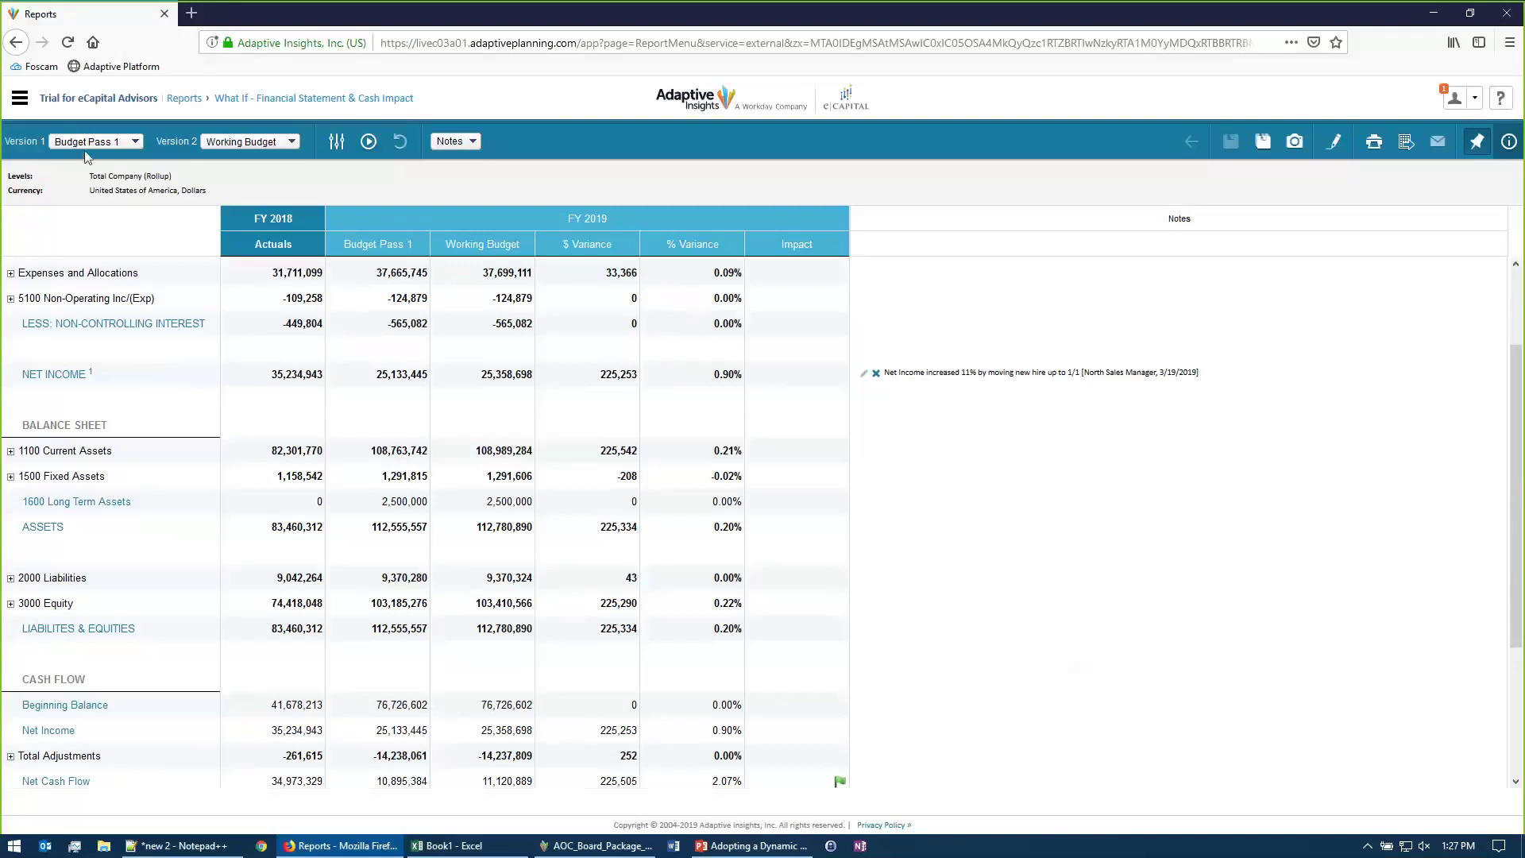
Open the Current Month Expense Variance Analysis (w/ YTD) report from the favorite reports.
click(19, 98)
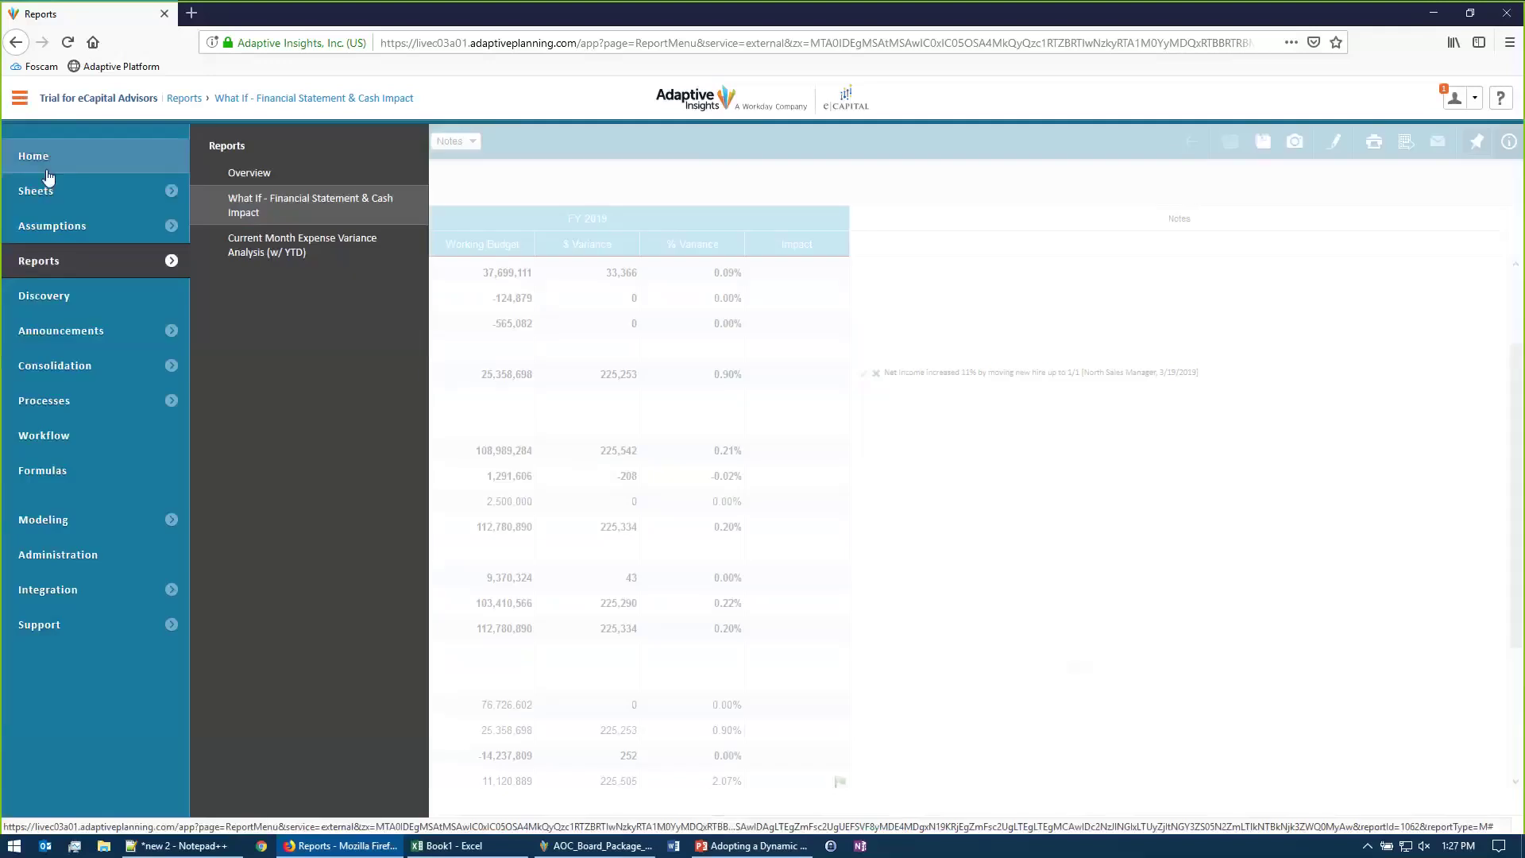
click(88, 265)
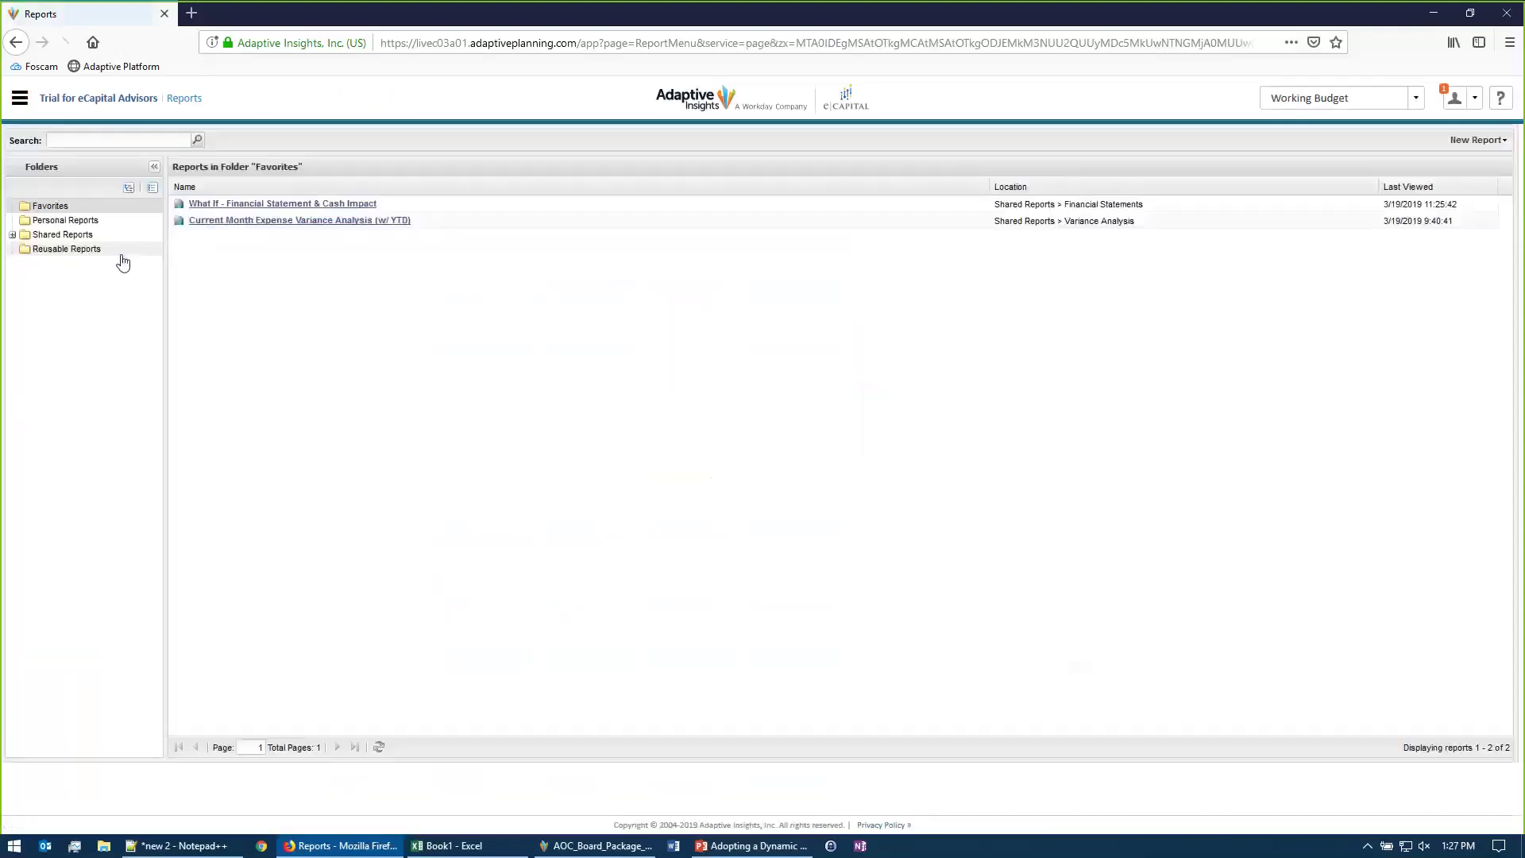
click(12, 236)
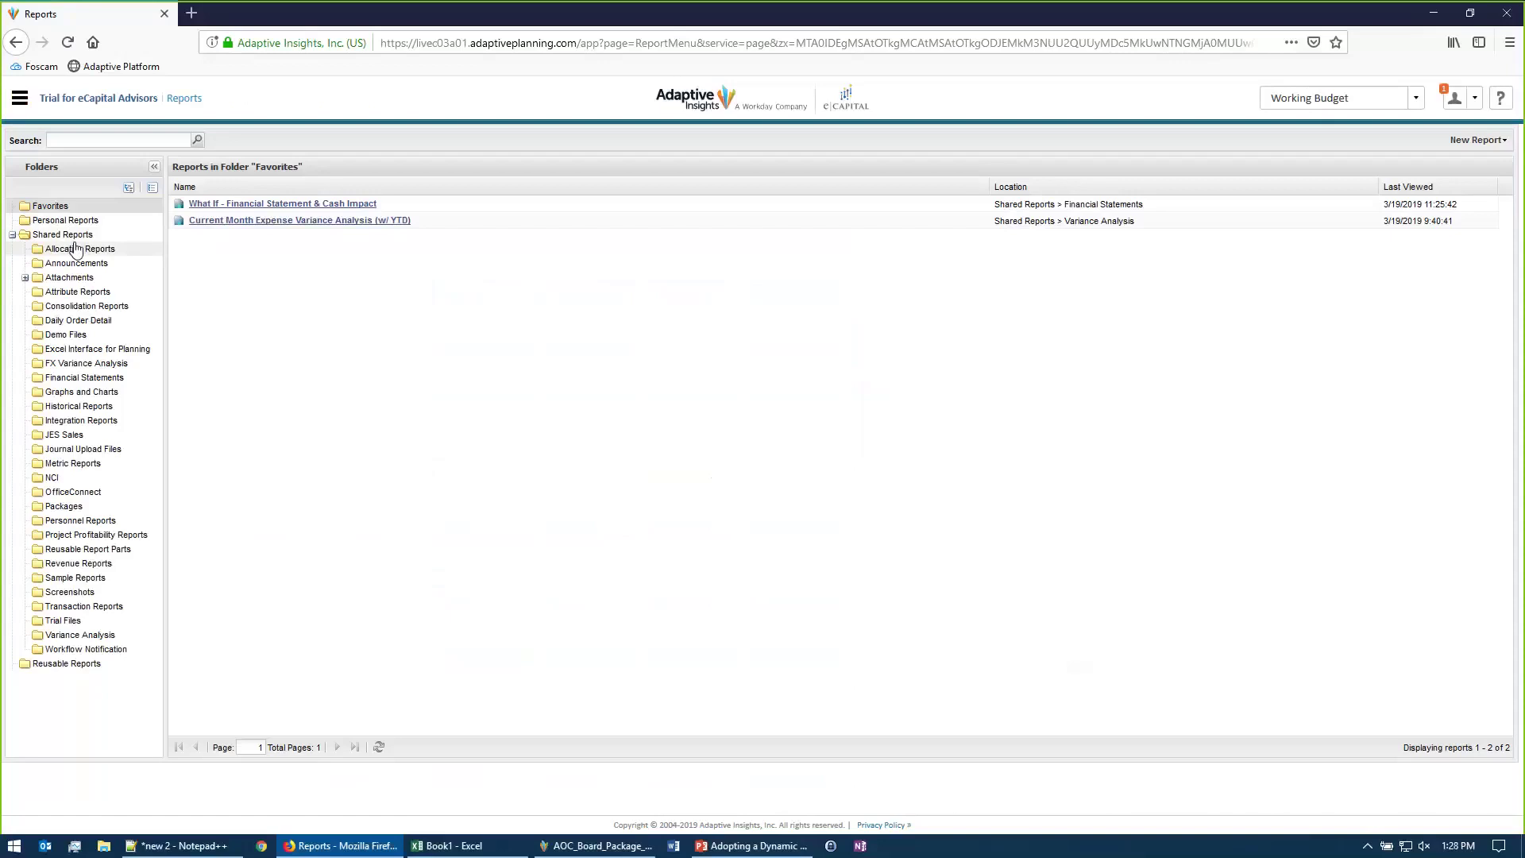
click(235, 222)
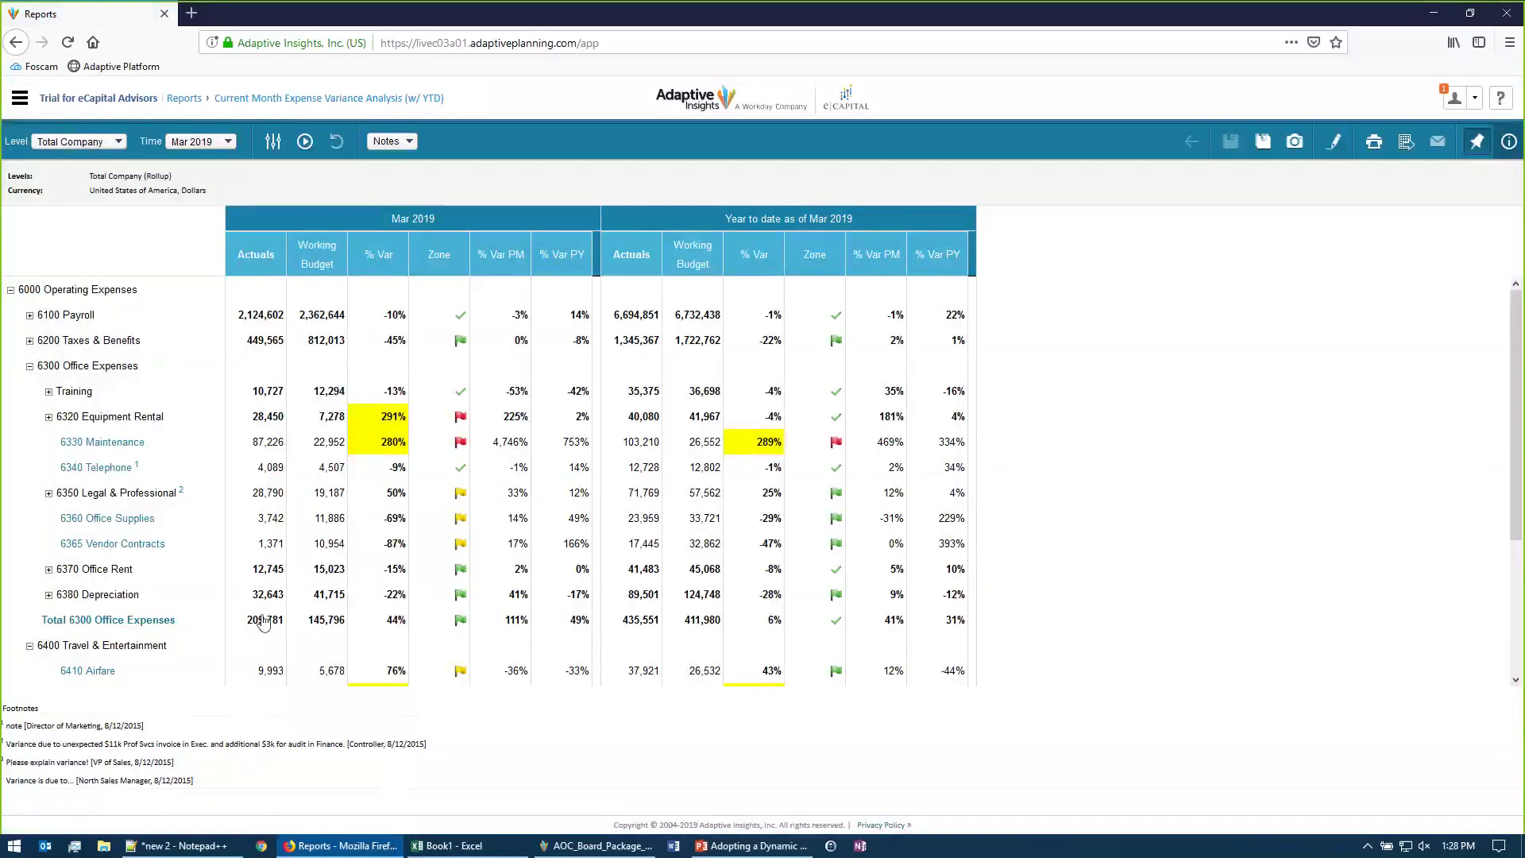
Show the report's line notes inline instead of as footnotes.
scroll(306, 505, down, 3)
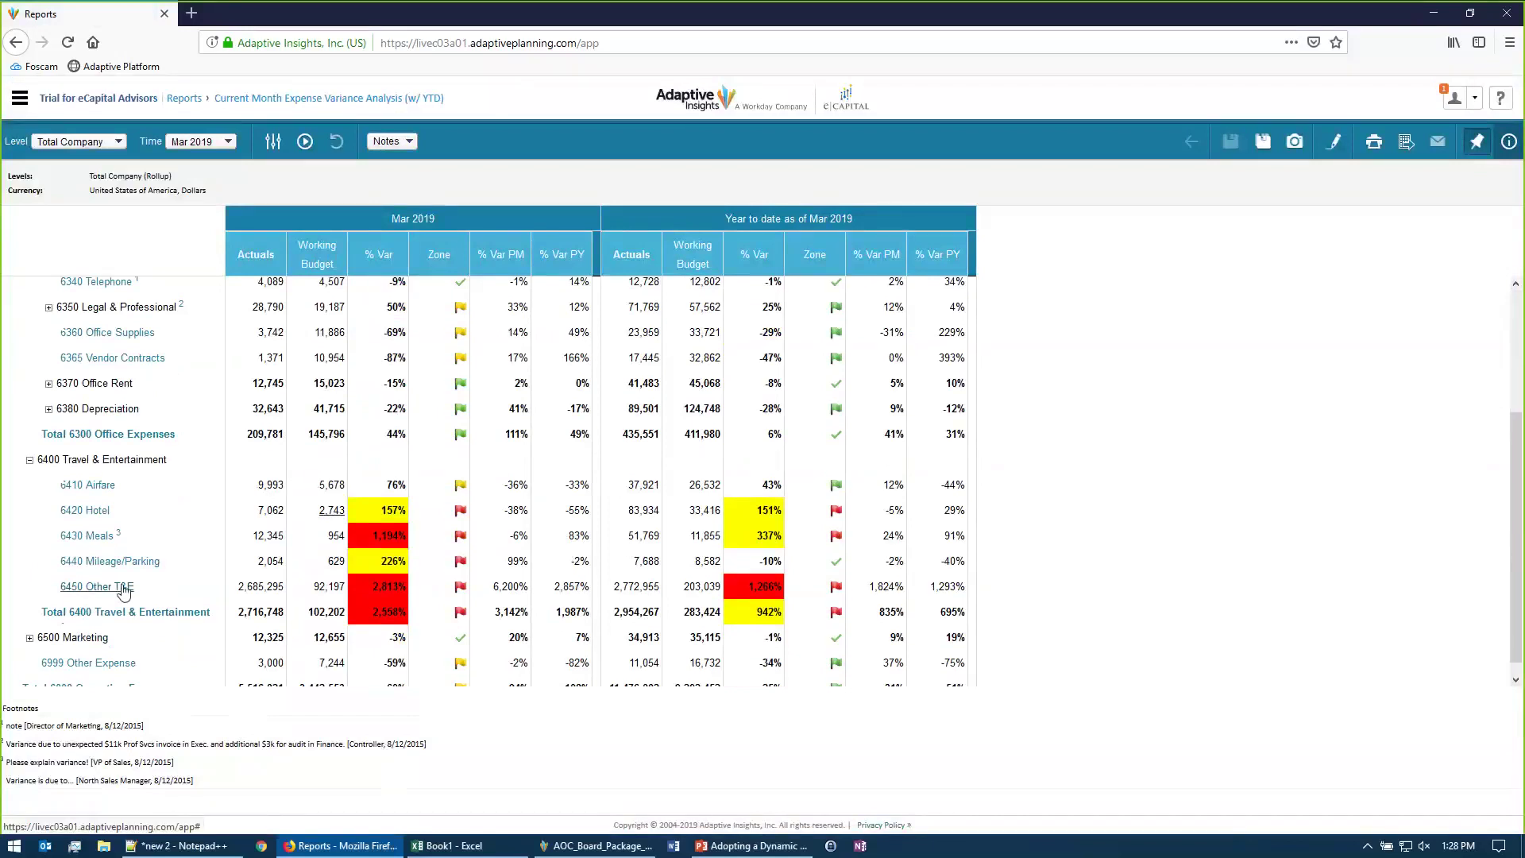
right_click(123, 590)
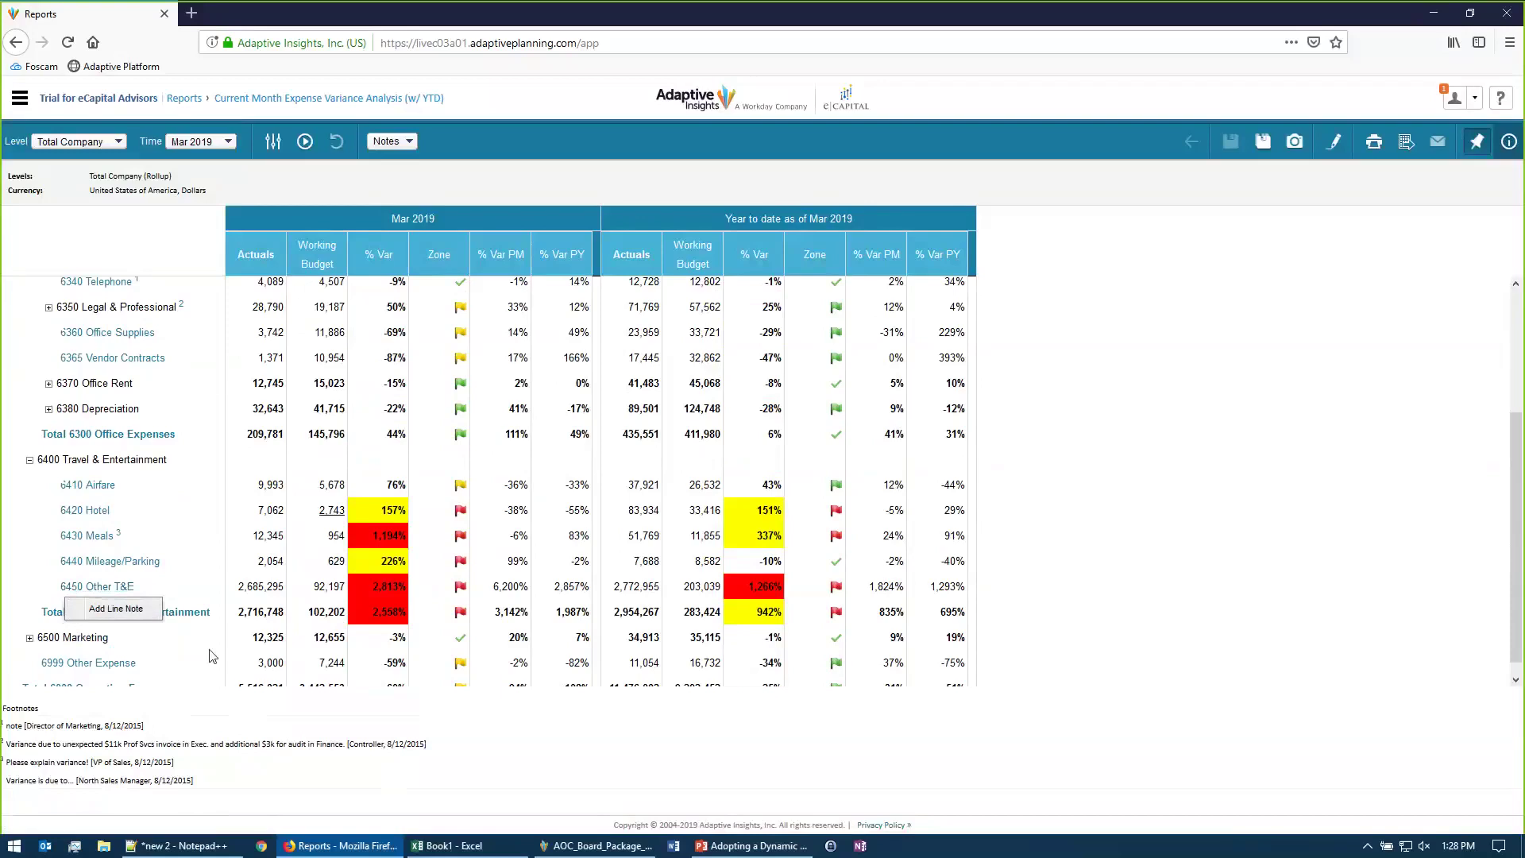
click(409, 142)
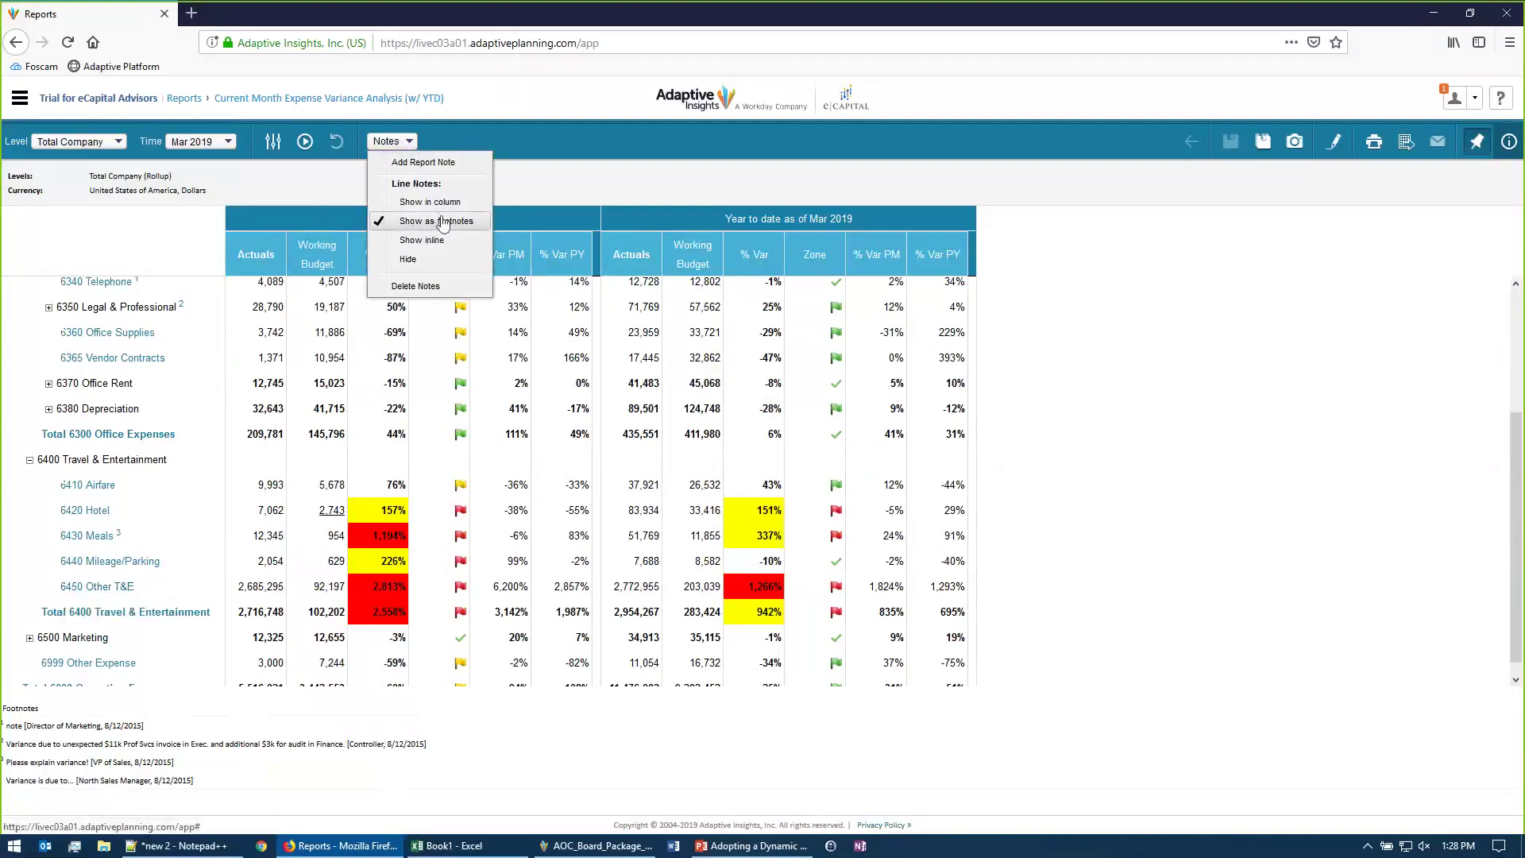
click(422, 240)
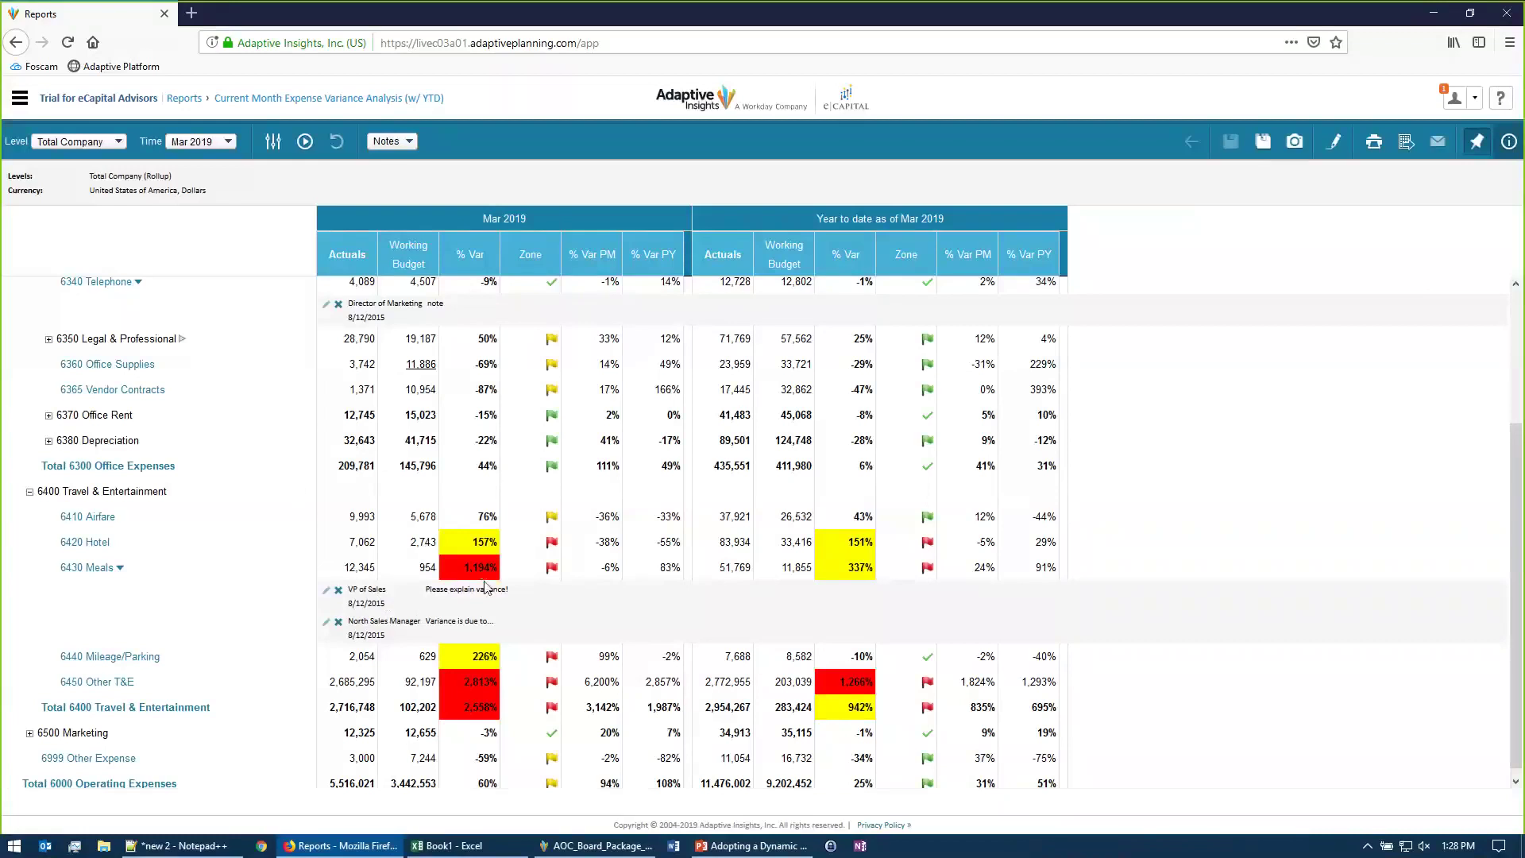
Drill into the 6450 Other T&E account by Level.
scroll(478, 579, down, 1)
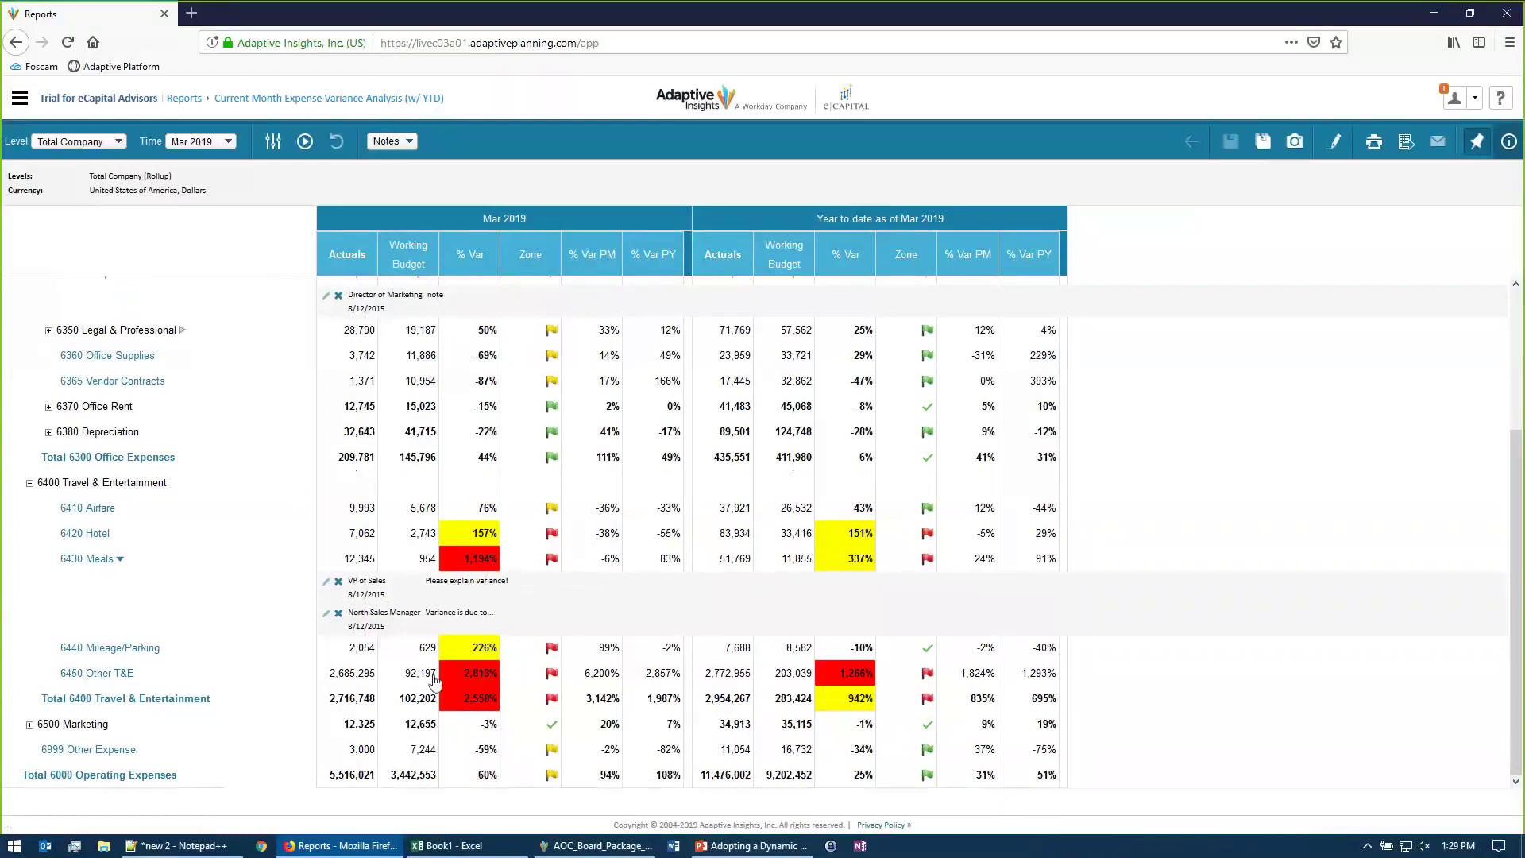
click(117, 674)
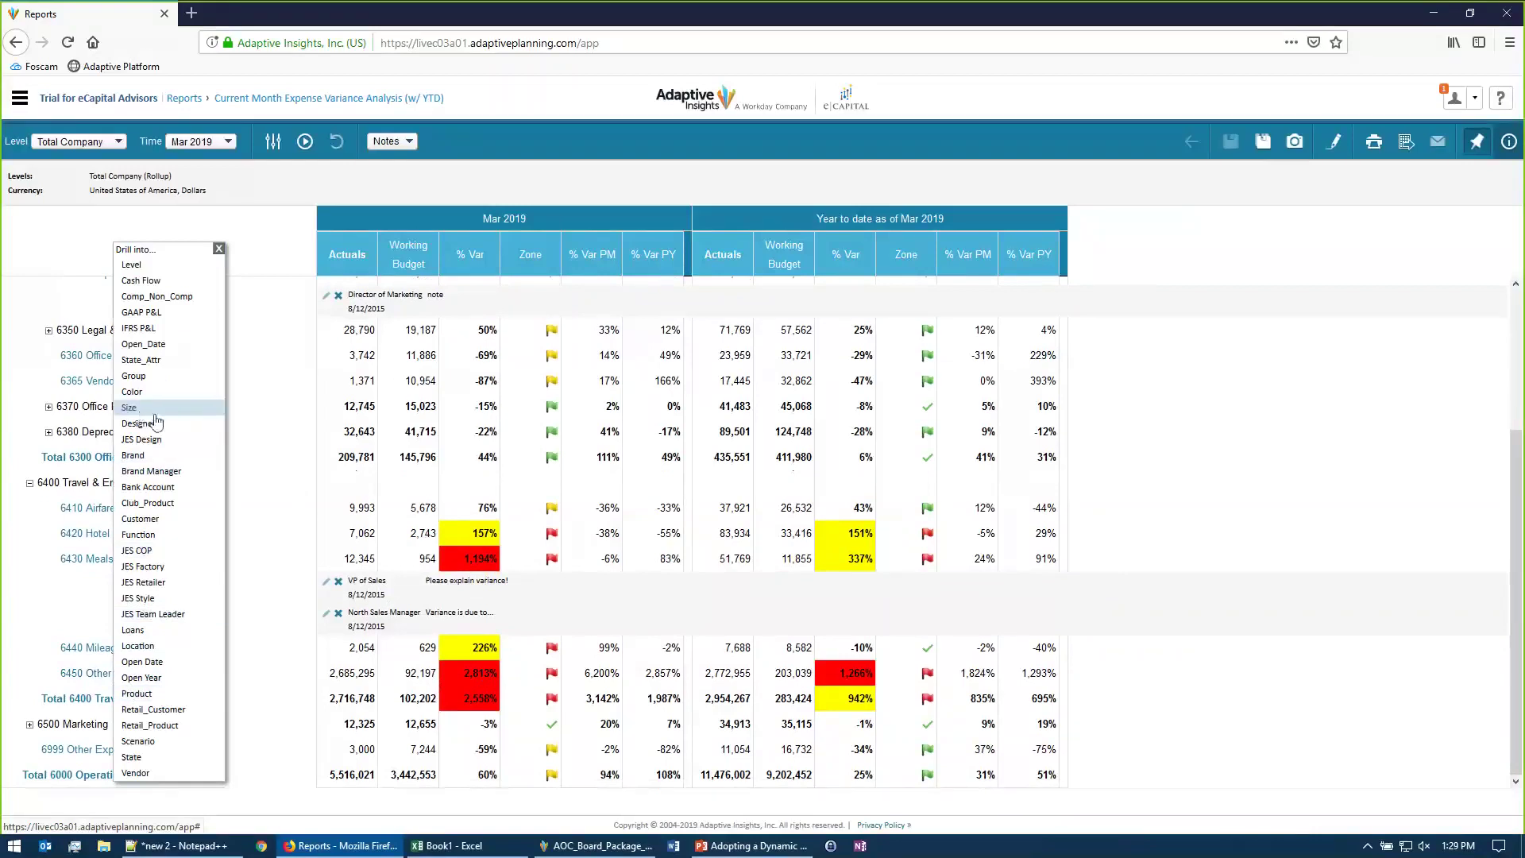
click(140, 270)
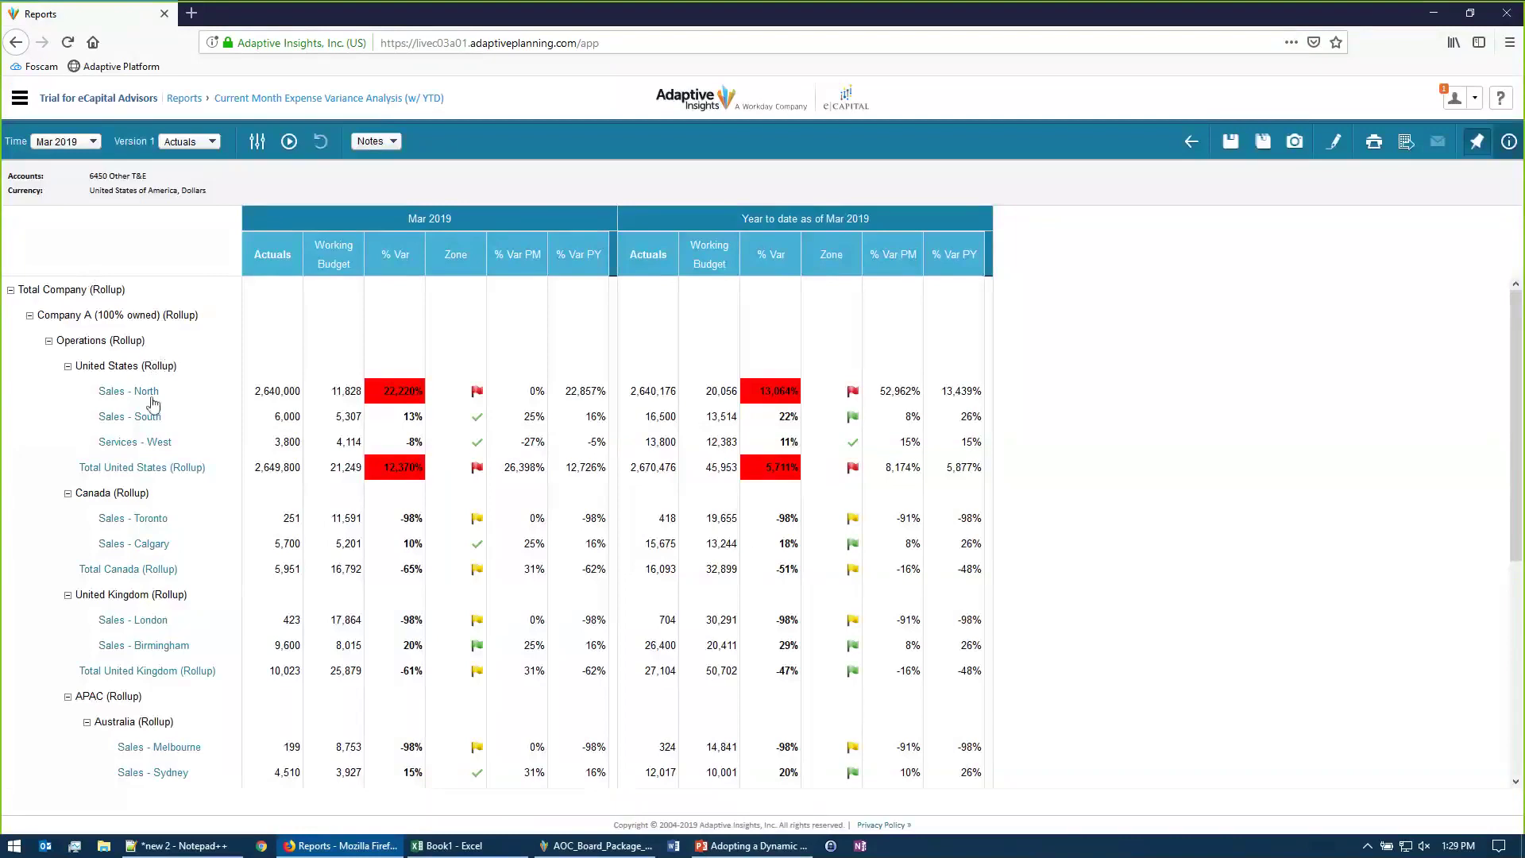
Explore the formula behind the Mar 2019 Working Budget amount for Sales - North, and close the cell details.
click(351, 395)
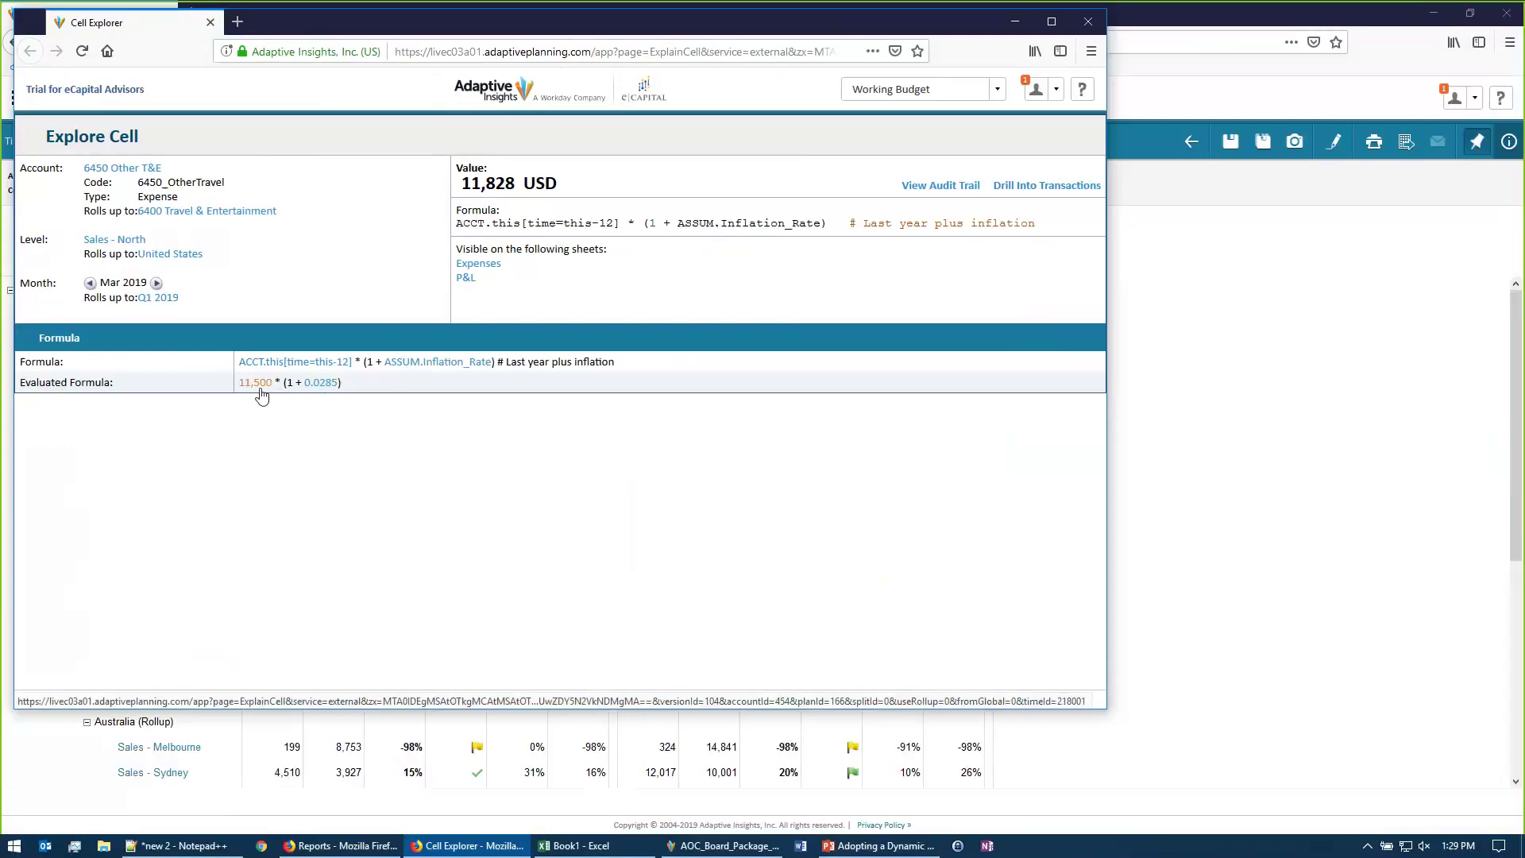
mouse_move(263, 395)
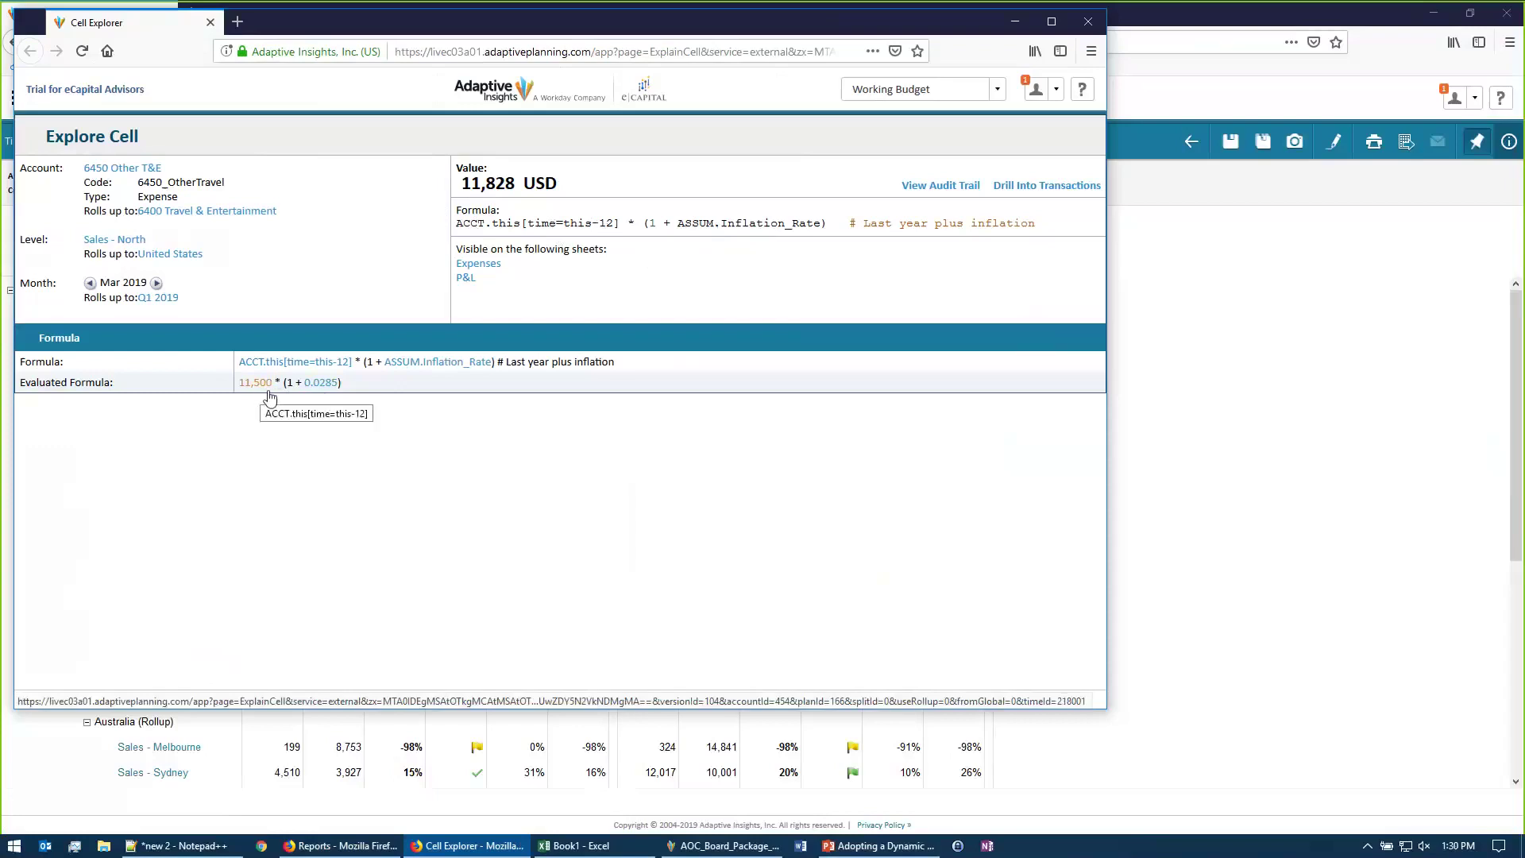
mouse_move(318, 393)
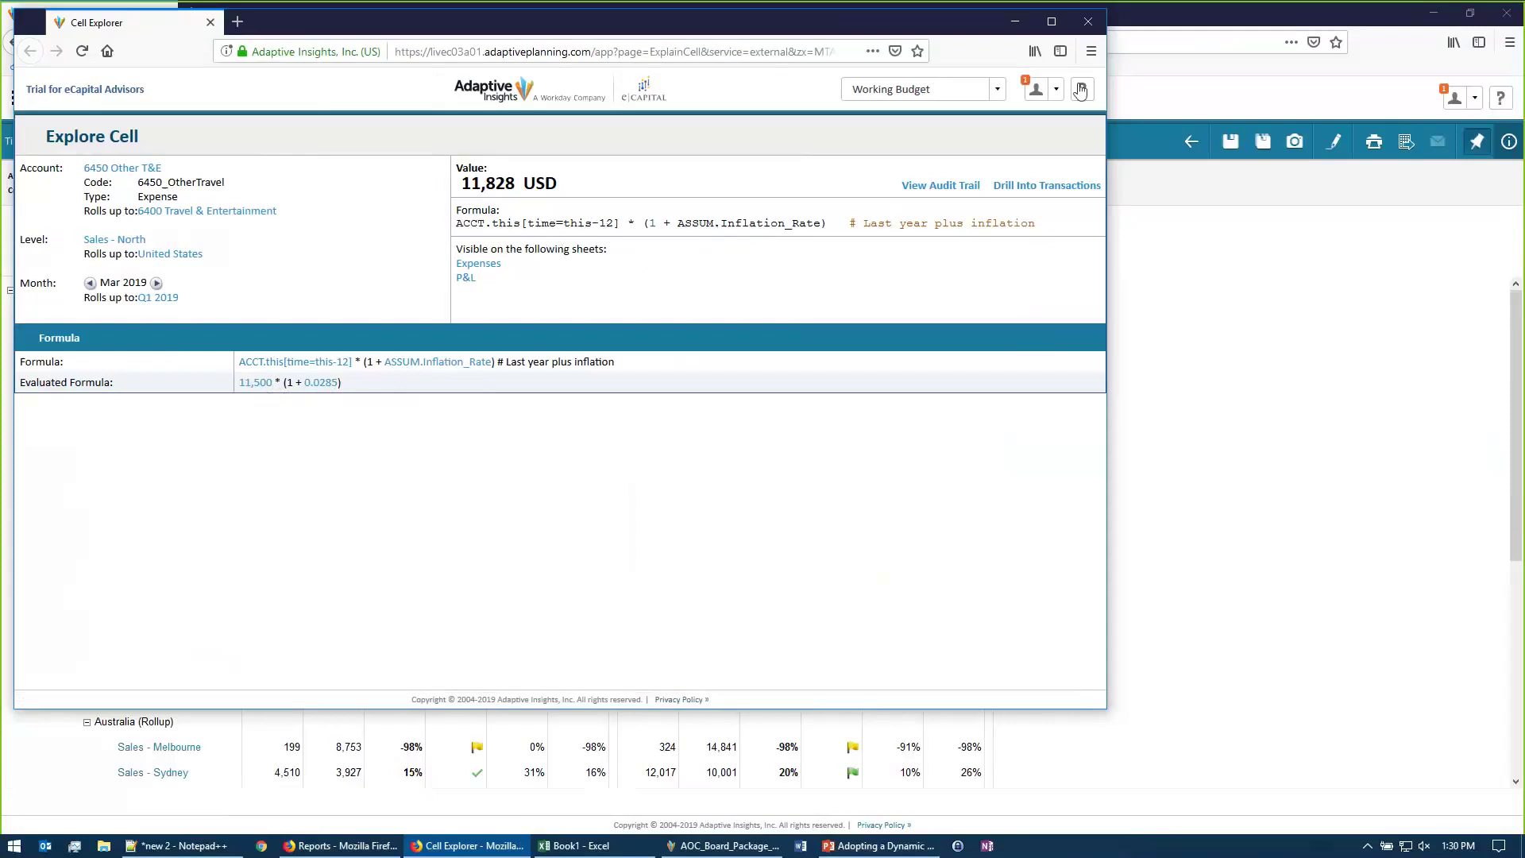
click(1088, 24)
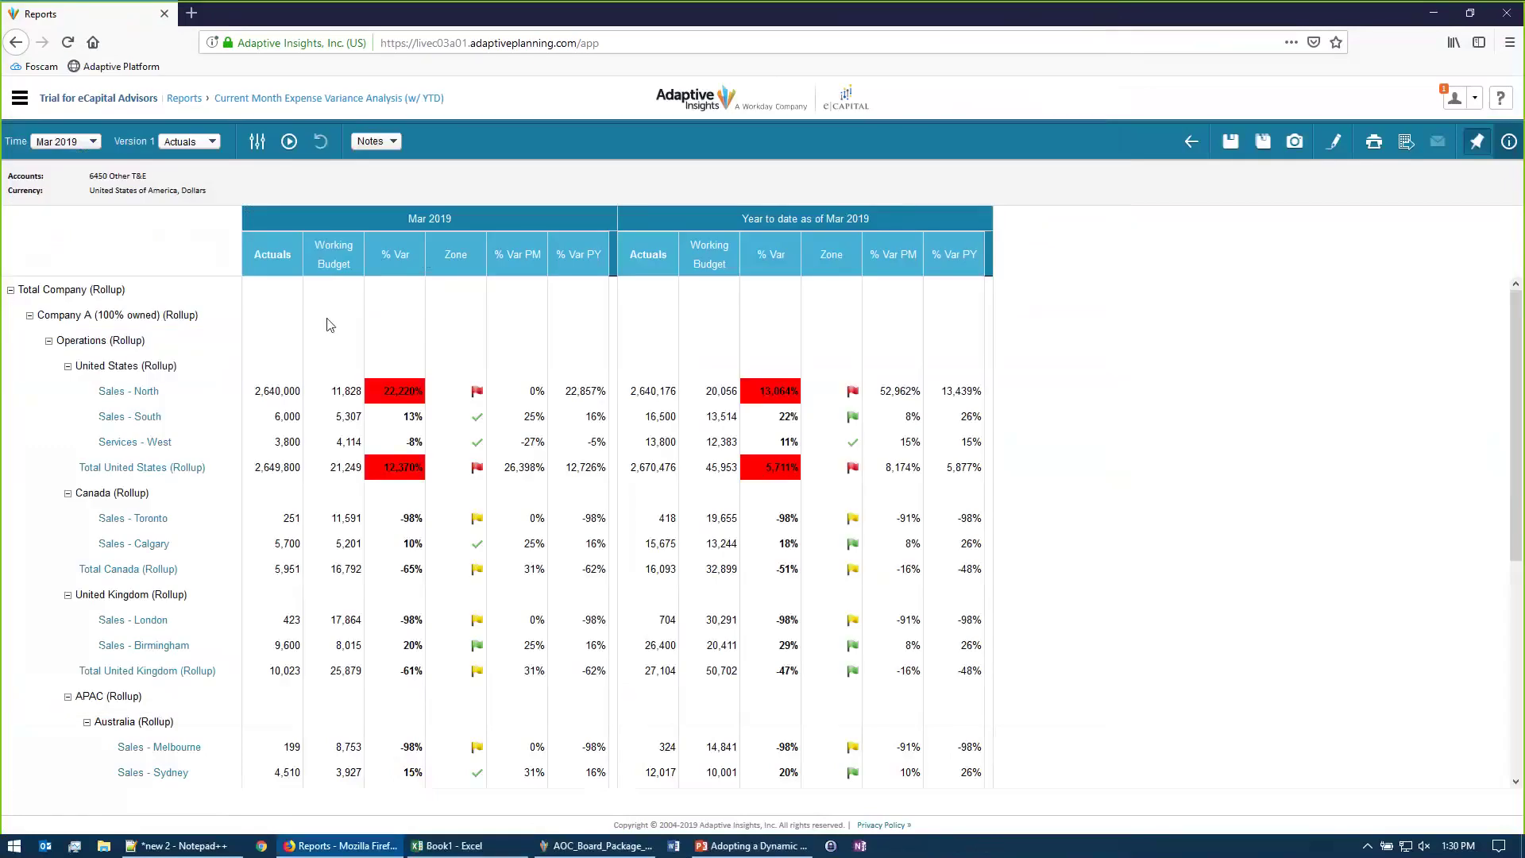
Drill into the transactions behind the Mar 2019 Actuals amount for Sales - North, and close the transaction detail report.
click(287, 397)
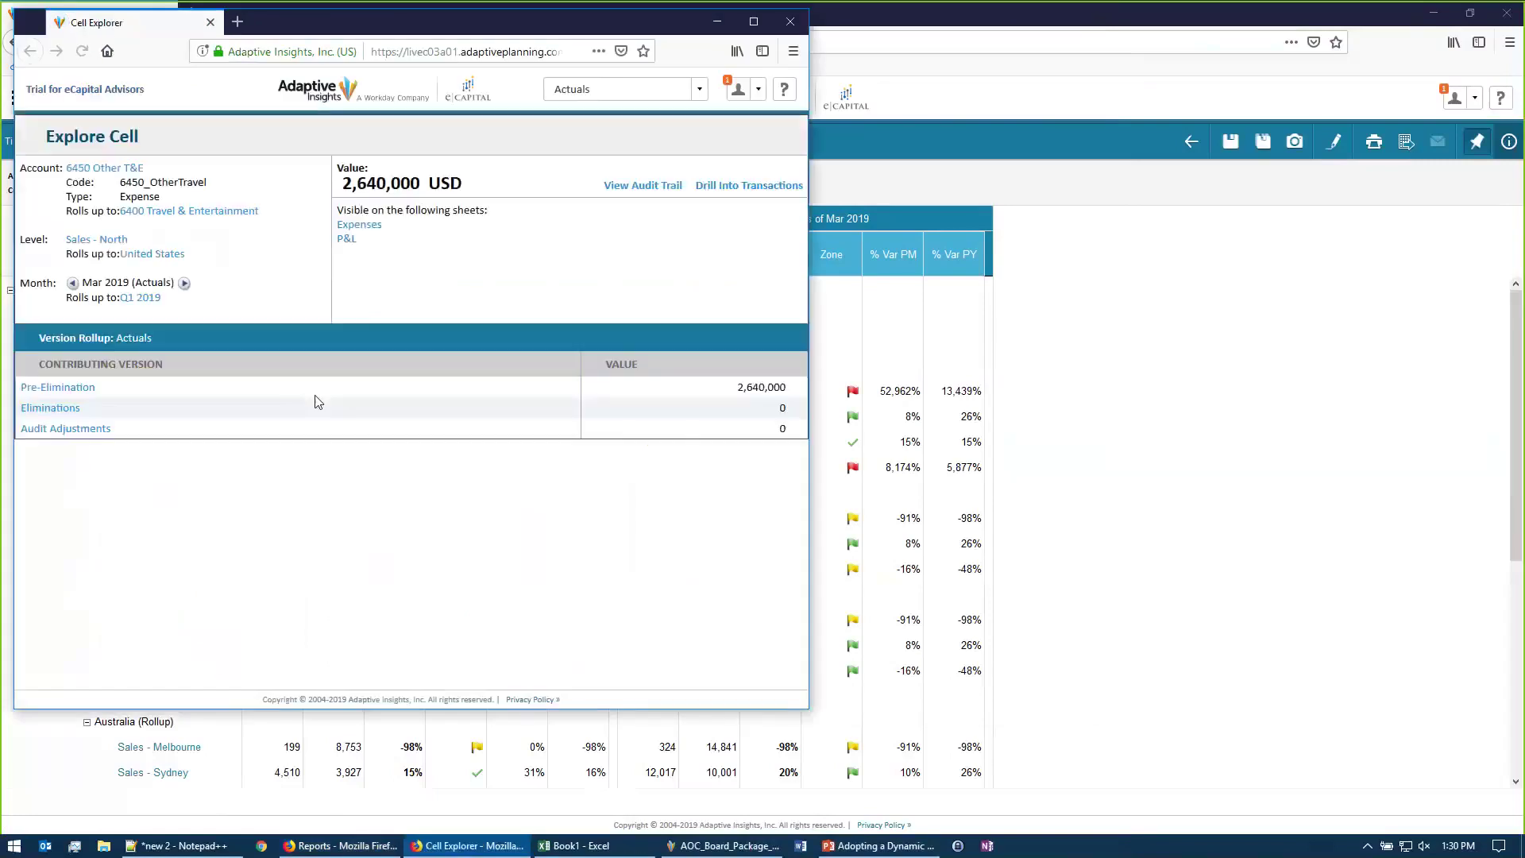
click(744, 187)
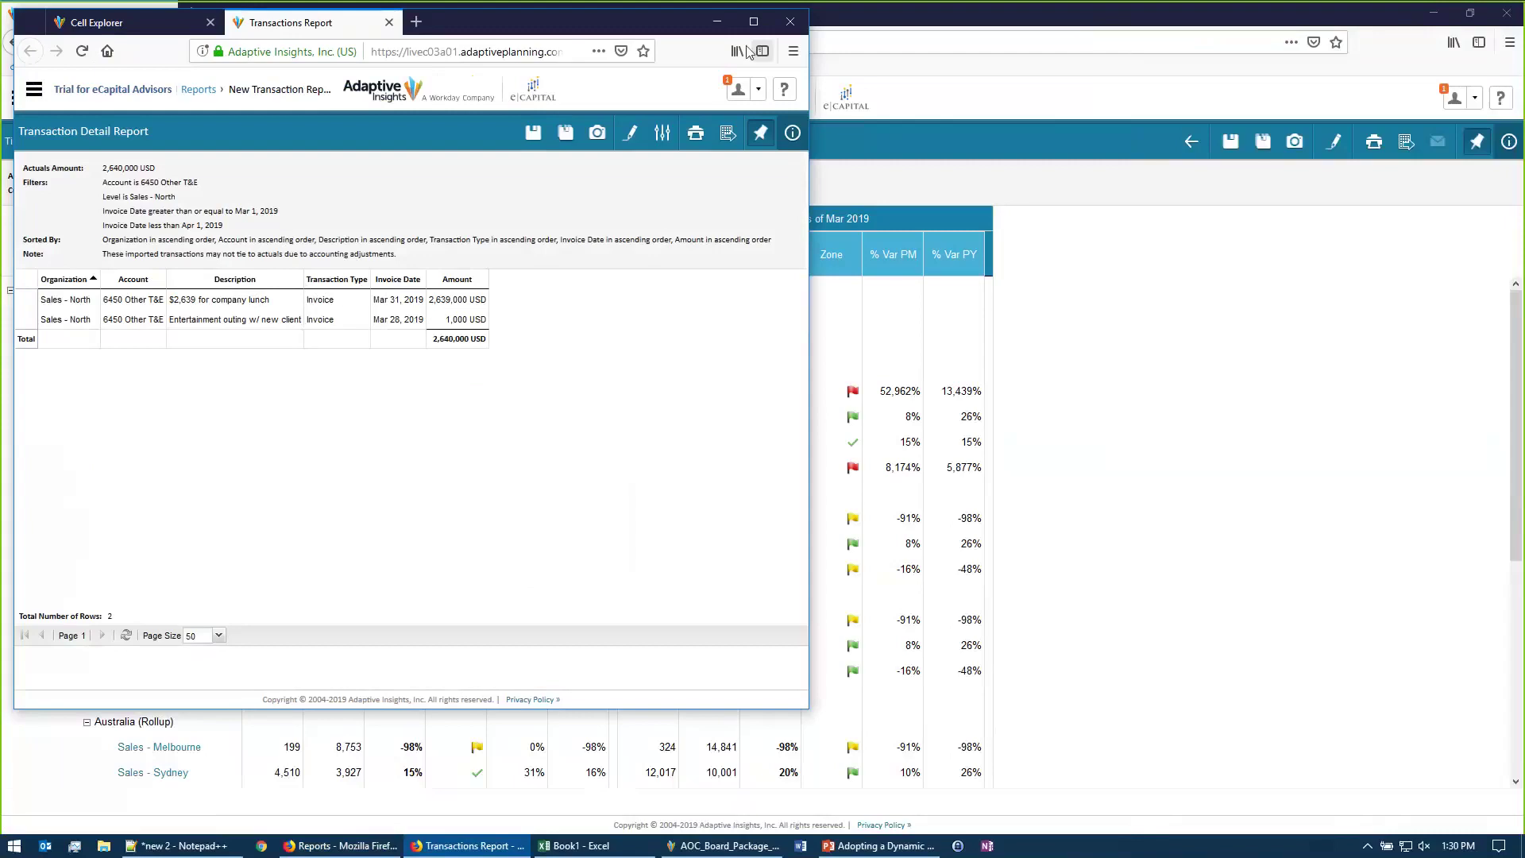
click(791, 22)
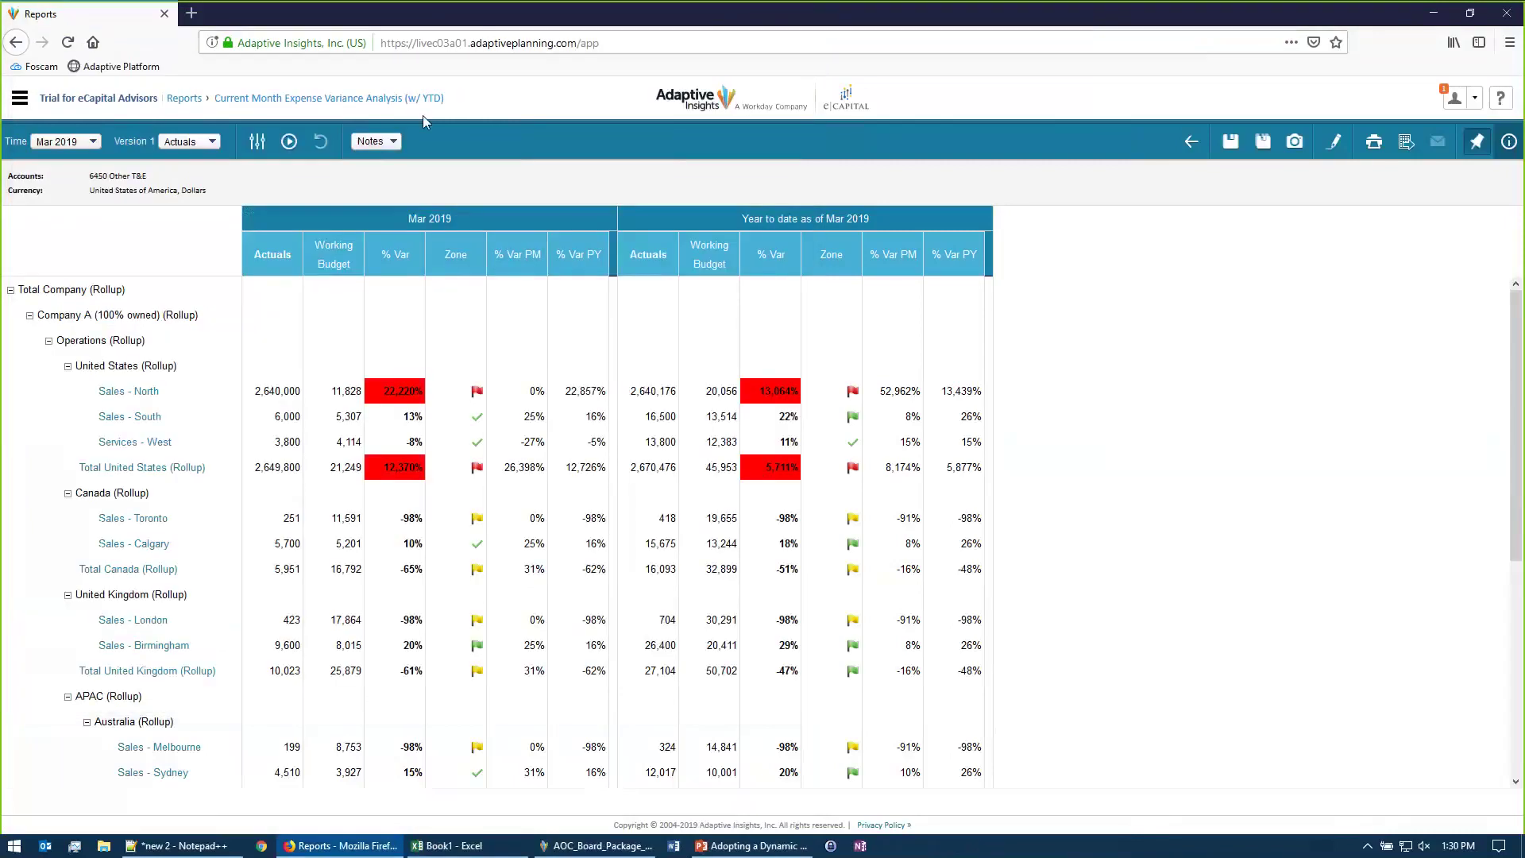
Edit the full expense variance report, adding 4100 Product Revenue as a row above 6000 Operating Expenses.
click(369, 102)
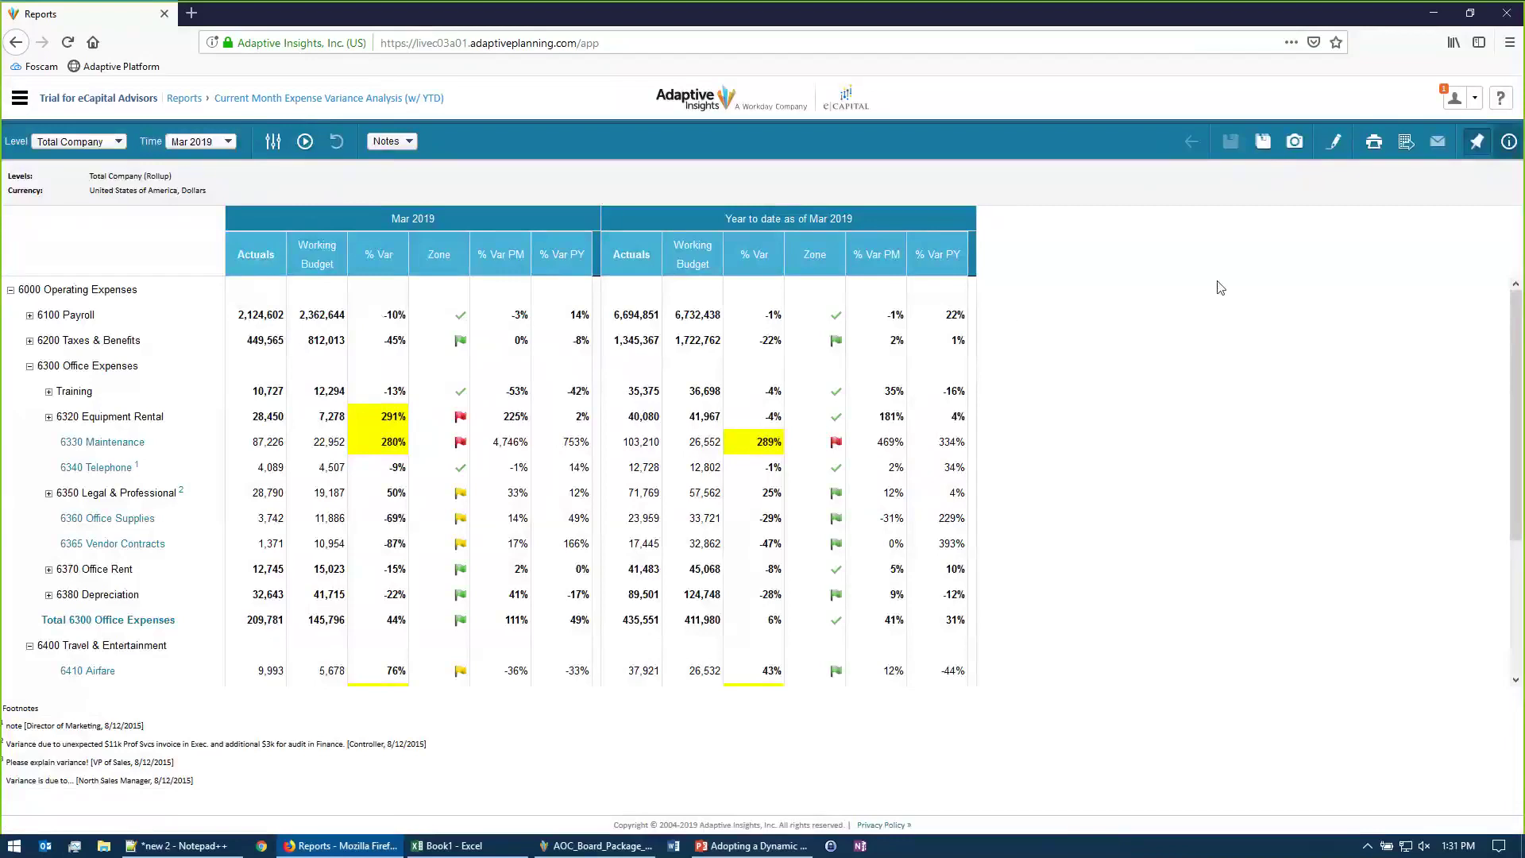
click(1333, 143)
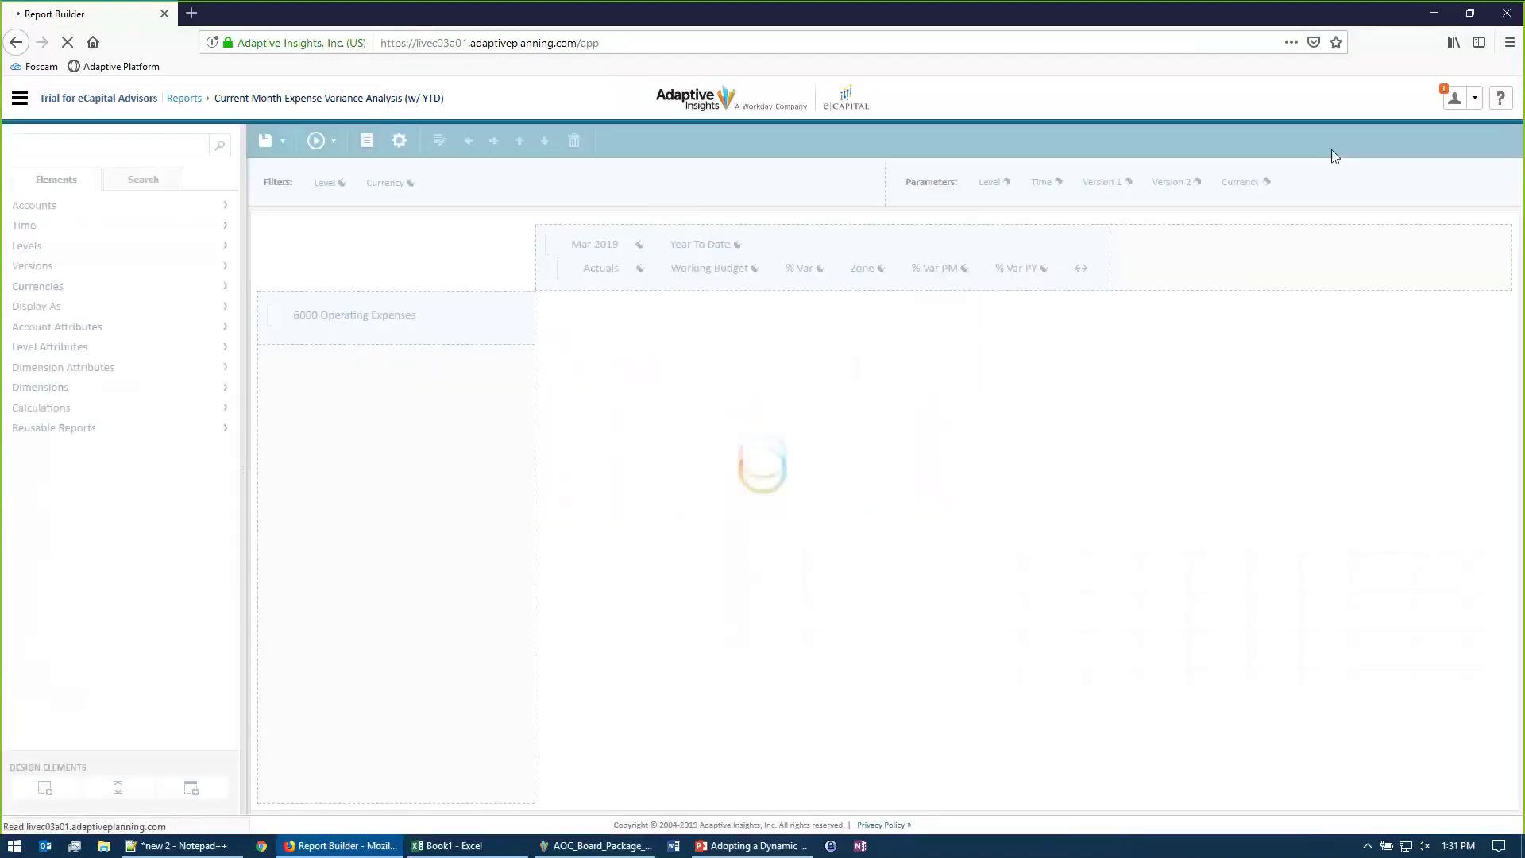
click(109, 207)
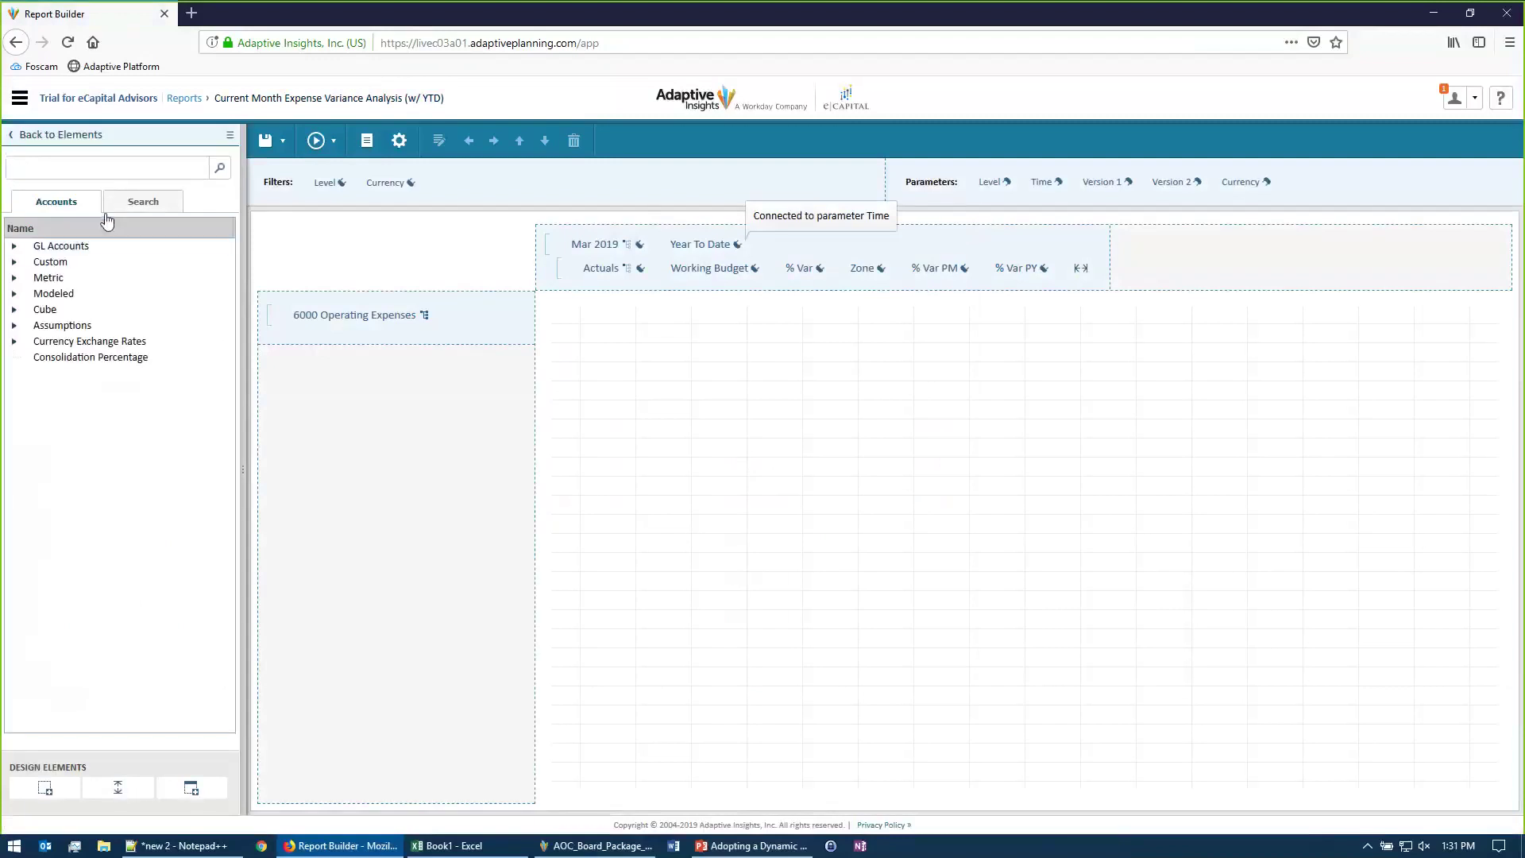
click(16, 247)
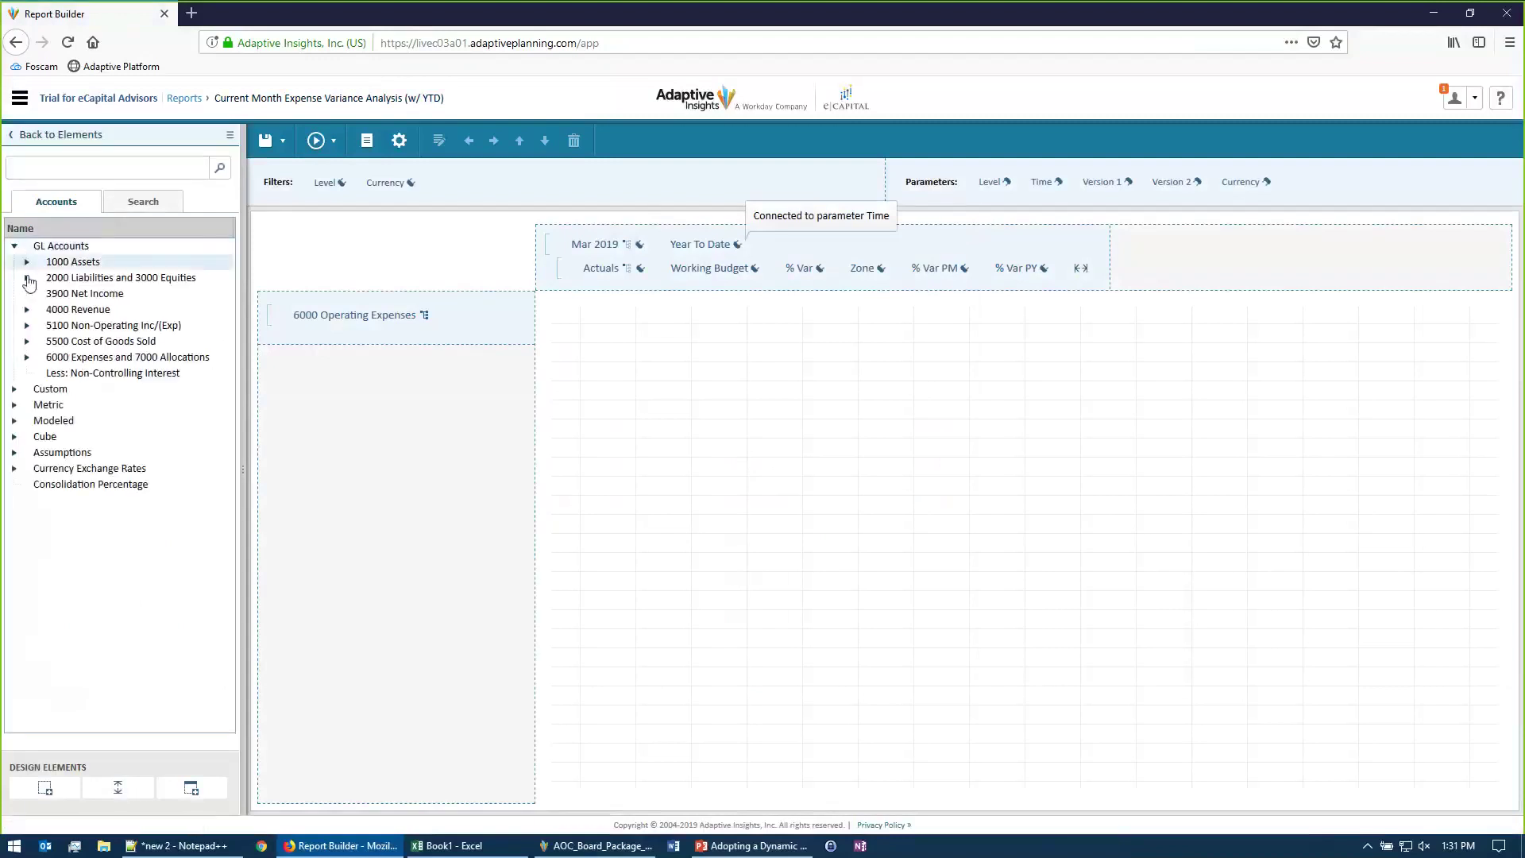
click(27, 309)
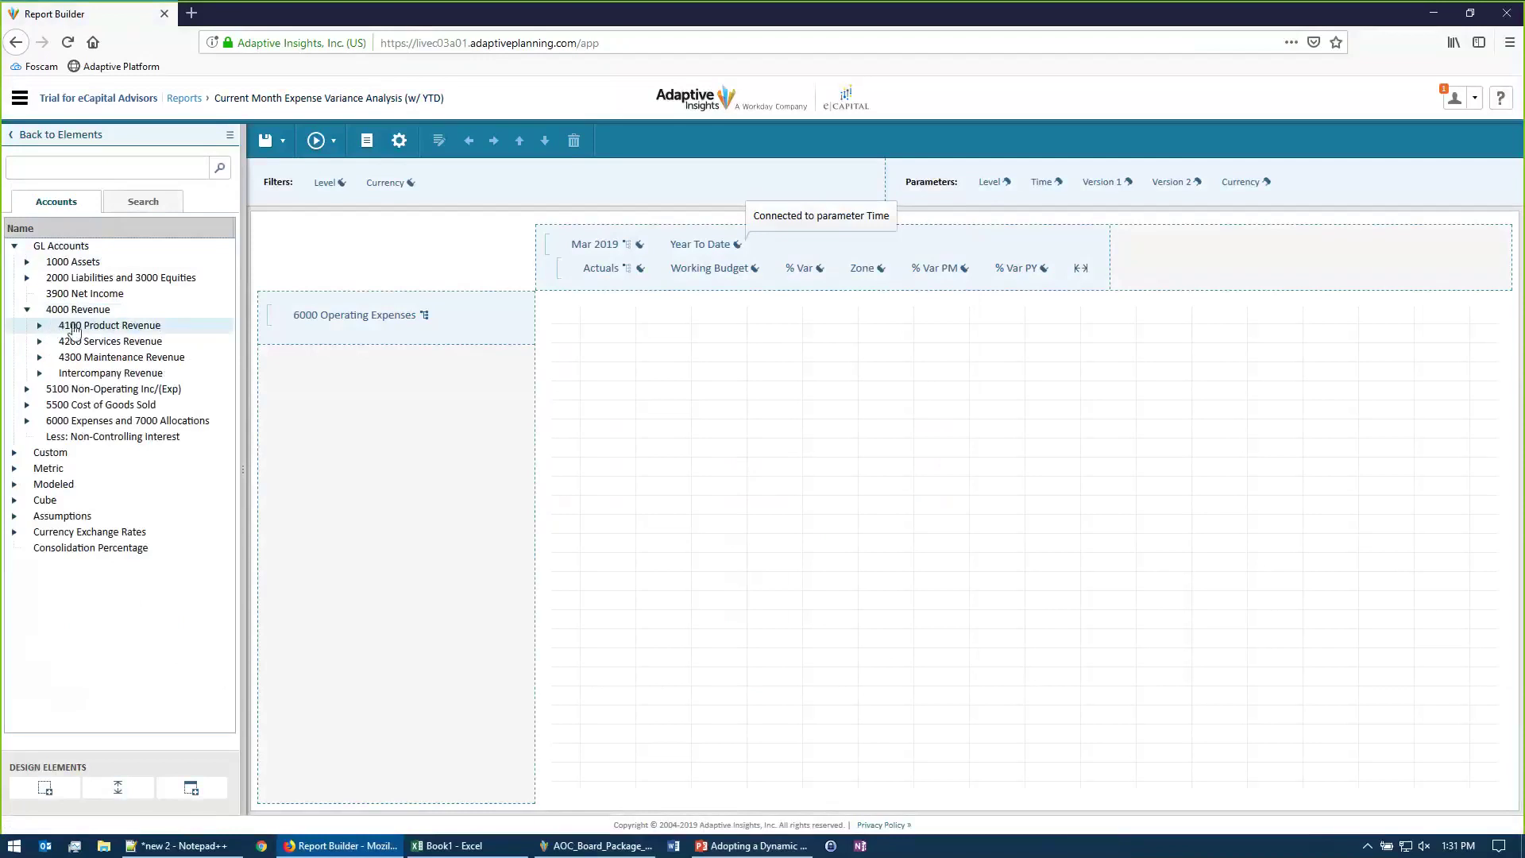
drag(70, 328, 294, 324)
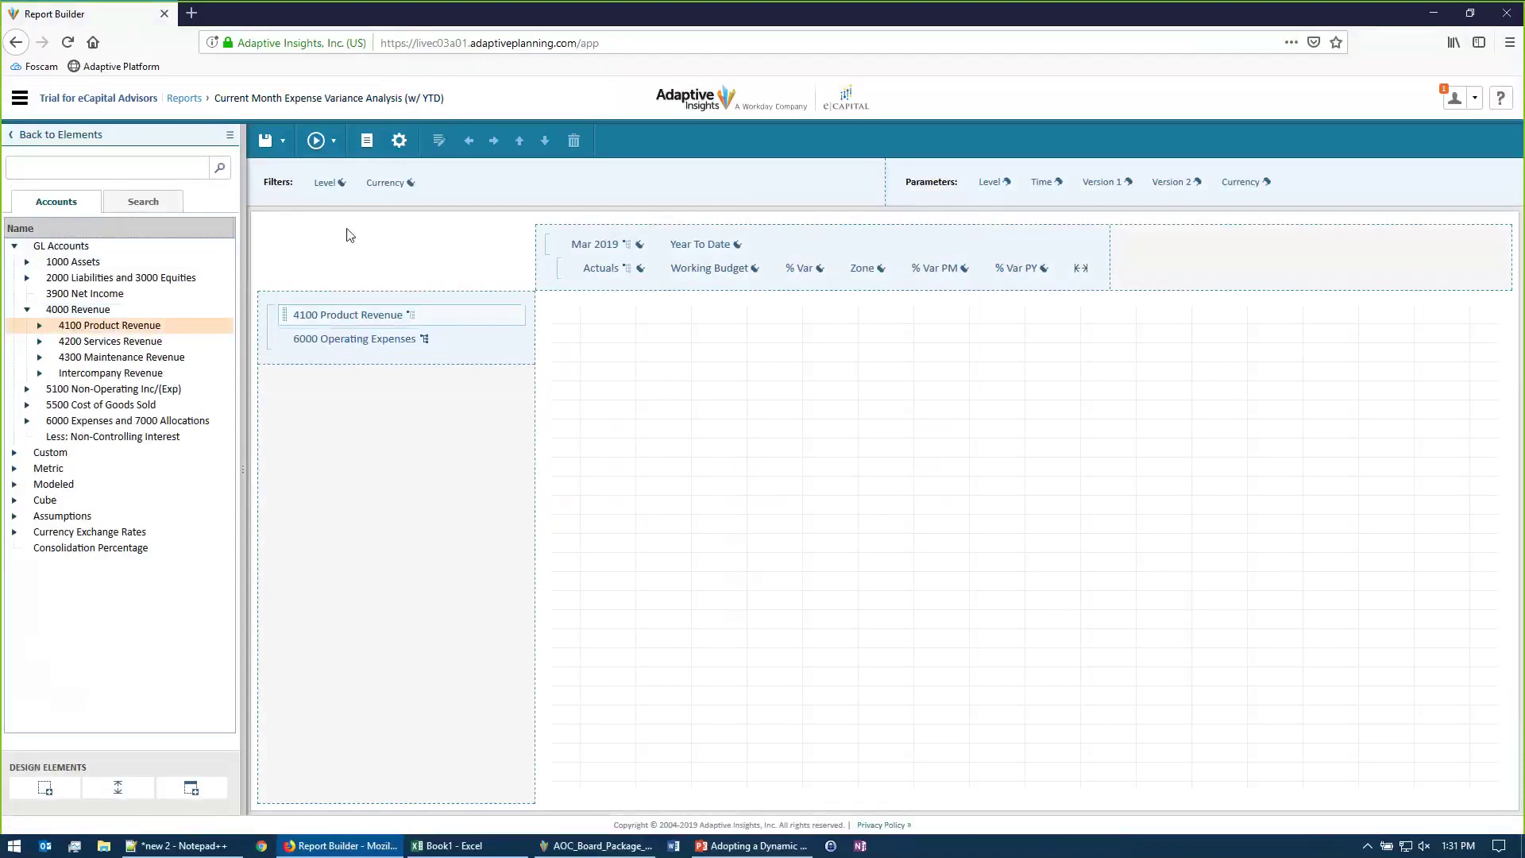
Run the edited report with 4100 Product Revenue expanded by product group, and view the report's save options without saving.
click(317, 142)
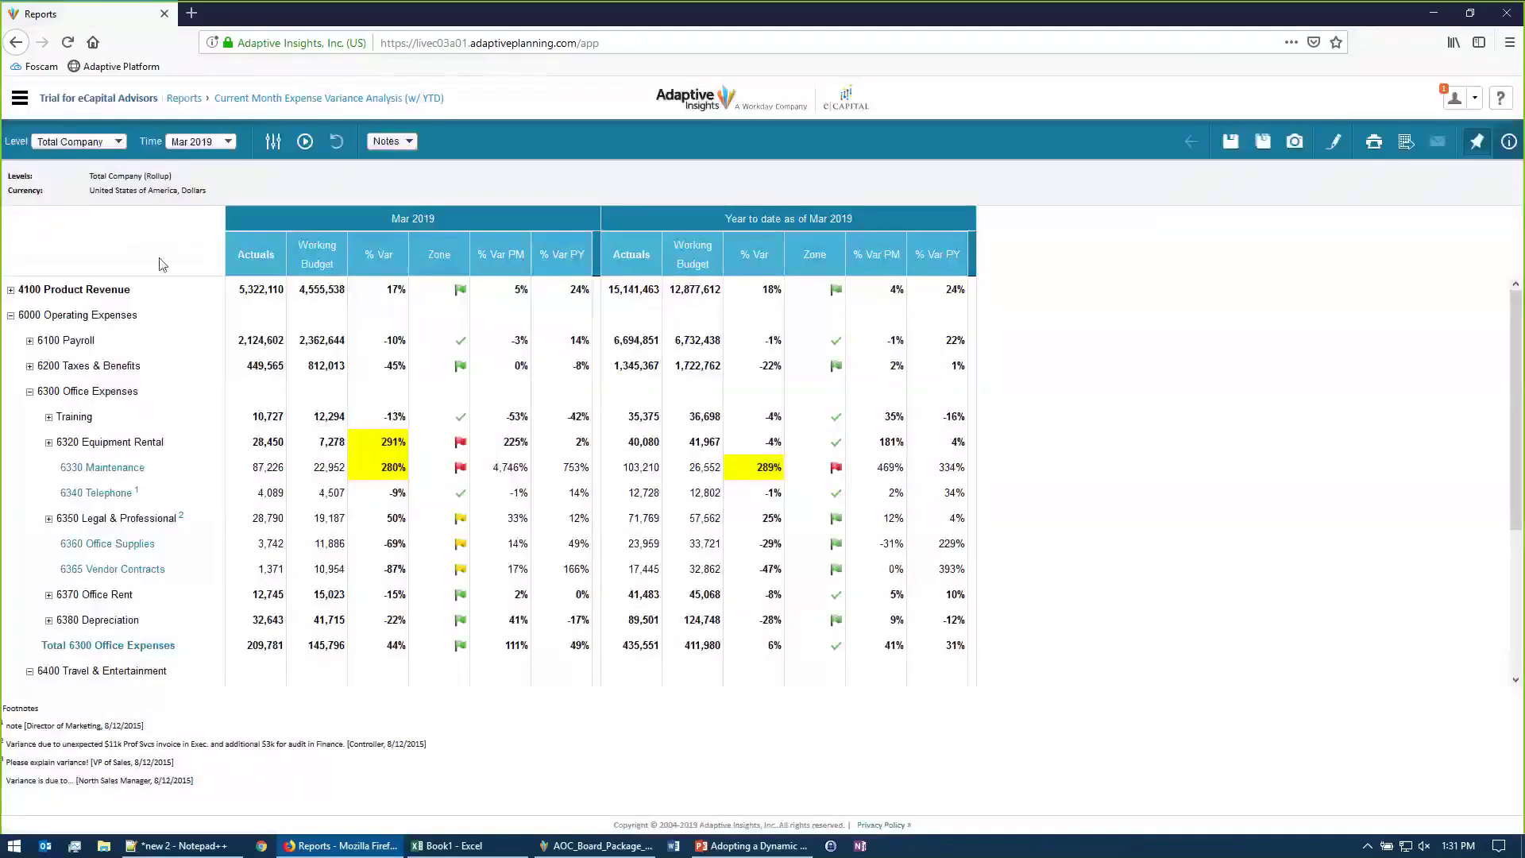
click(11, 291)
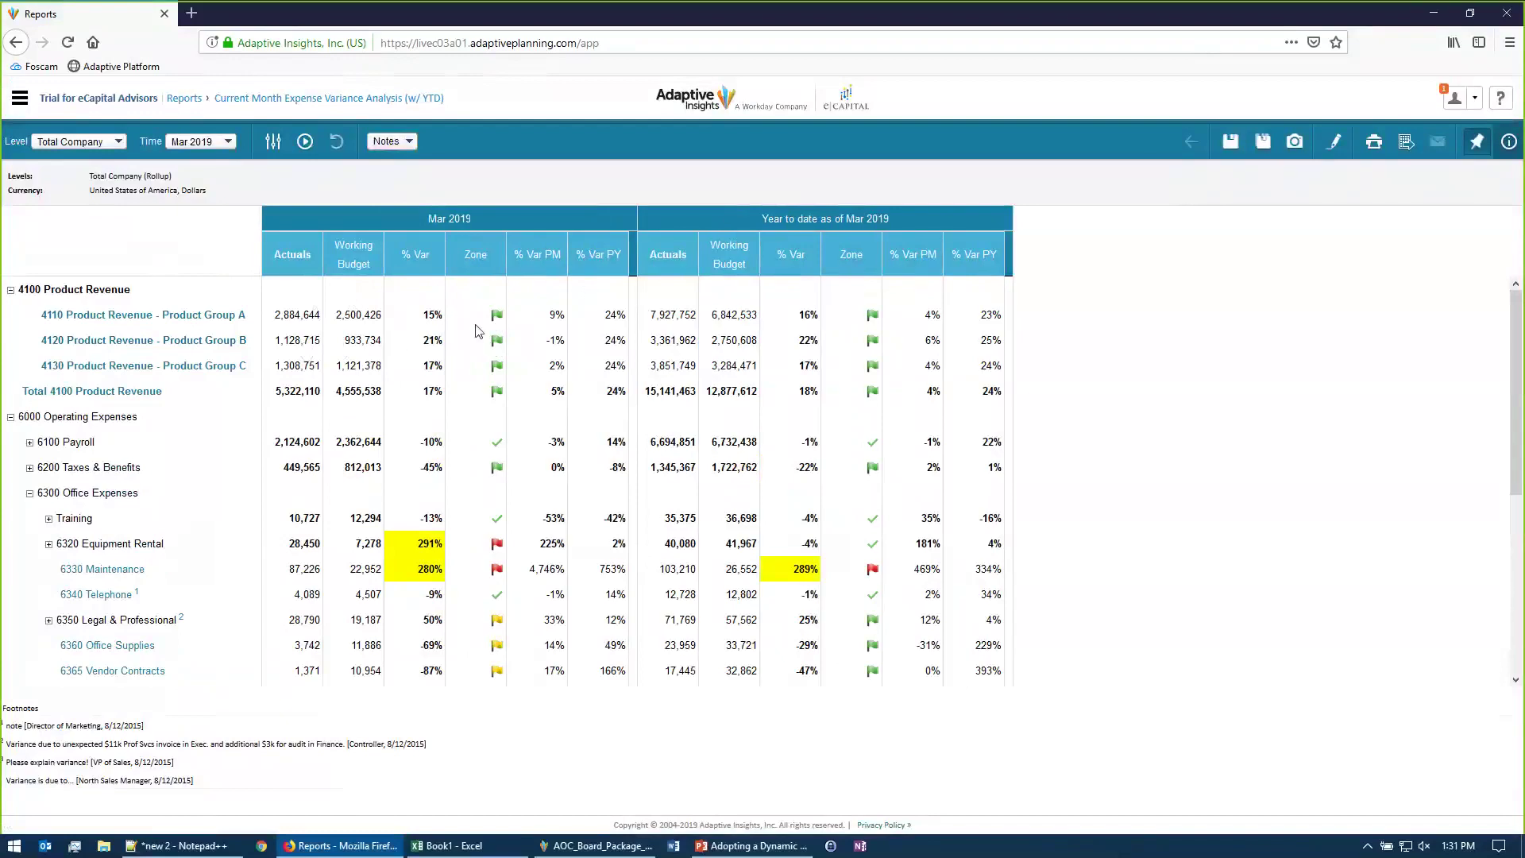
click(1264, 142)
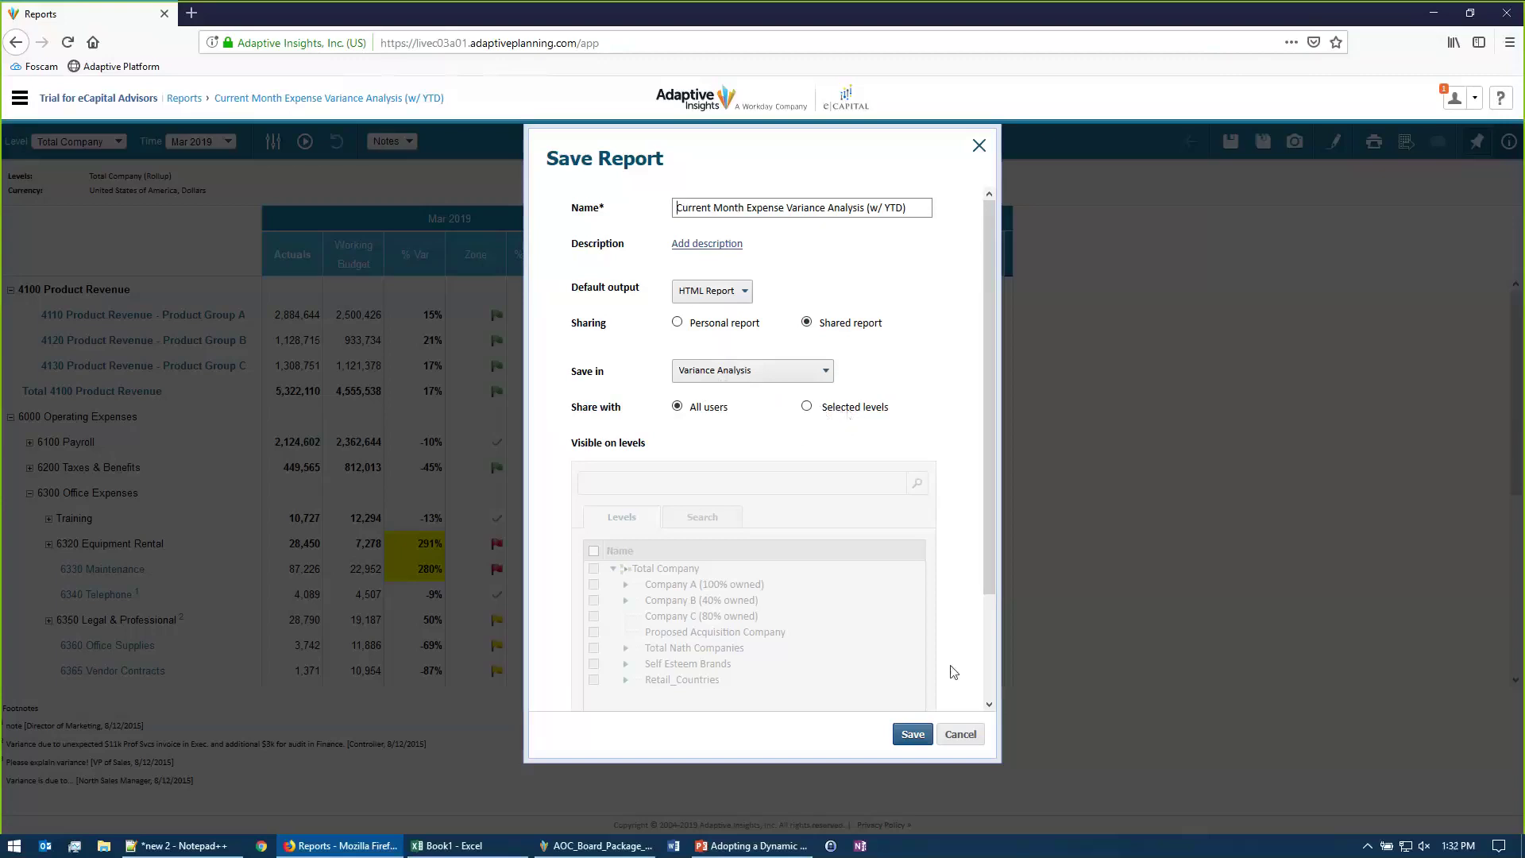
click(961, 734)
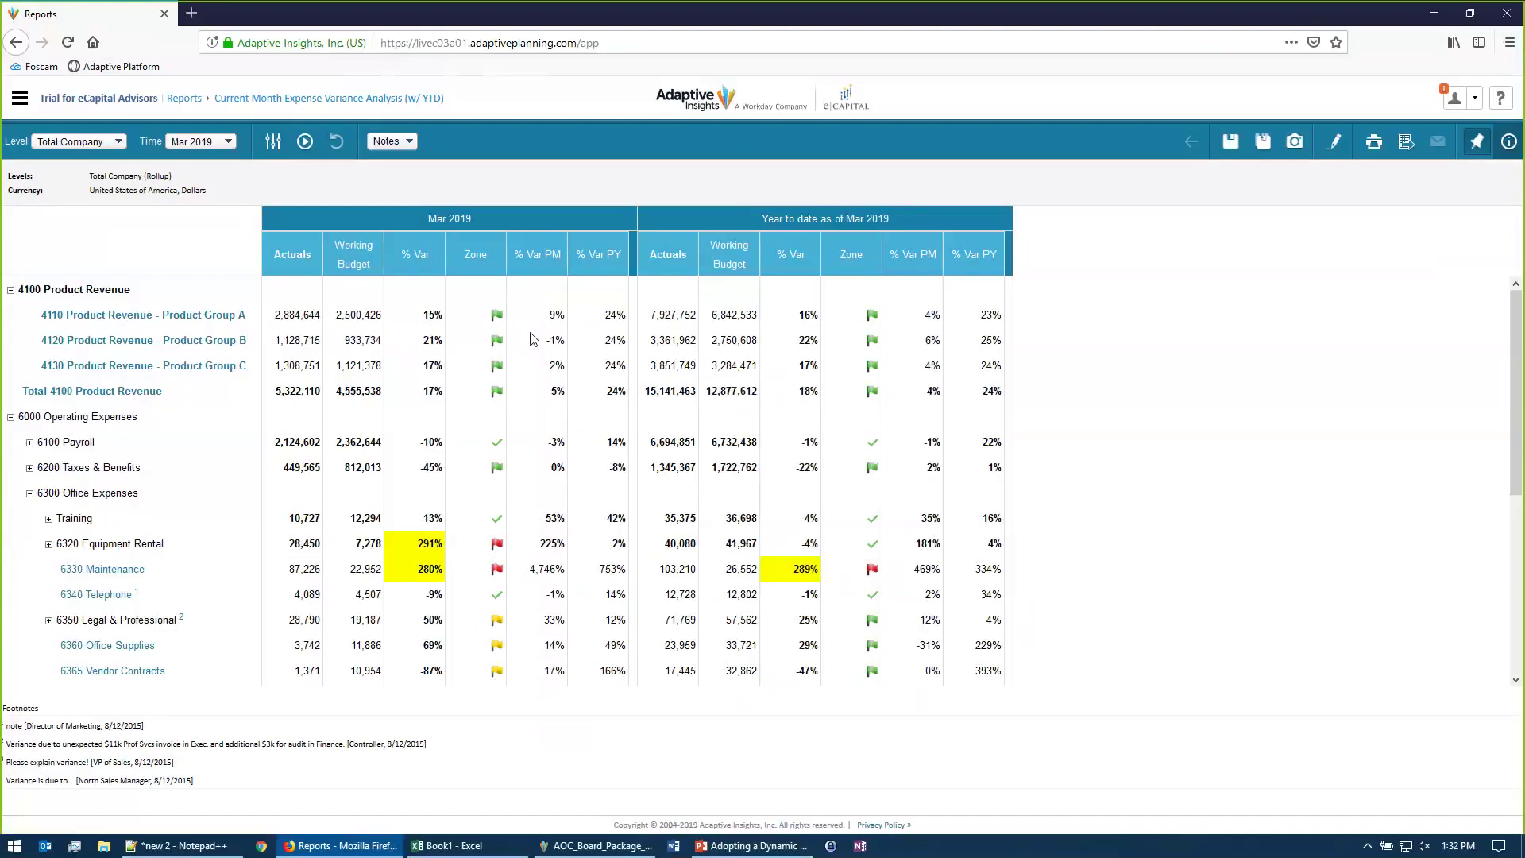
Open the personal Company Summary perspective in Discovery.
click(19, 99)
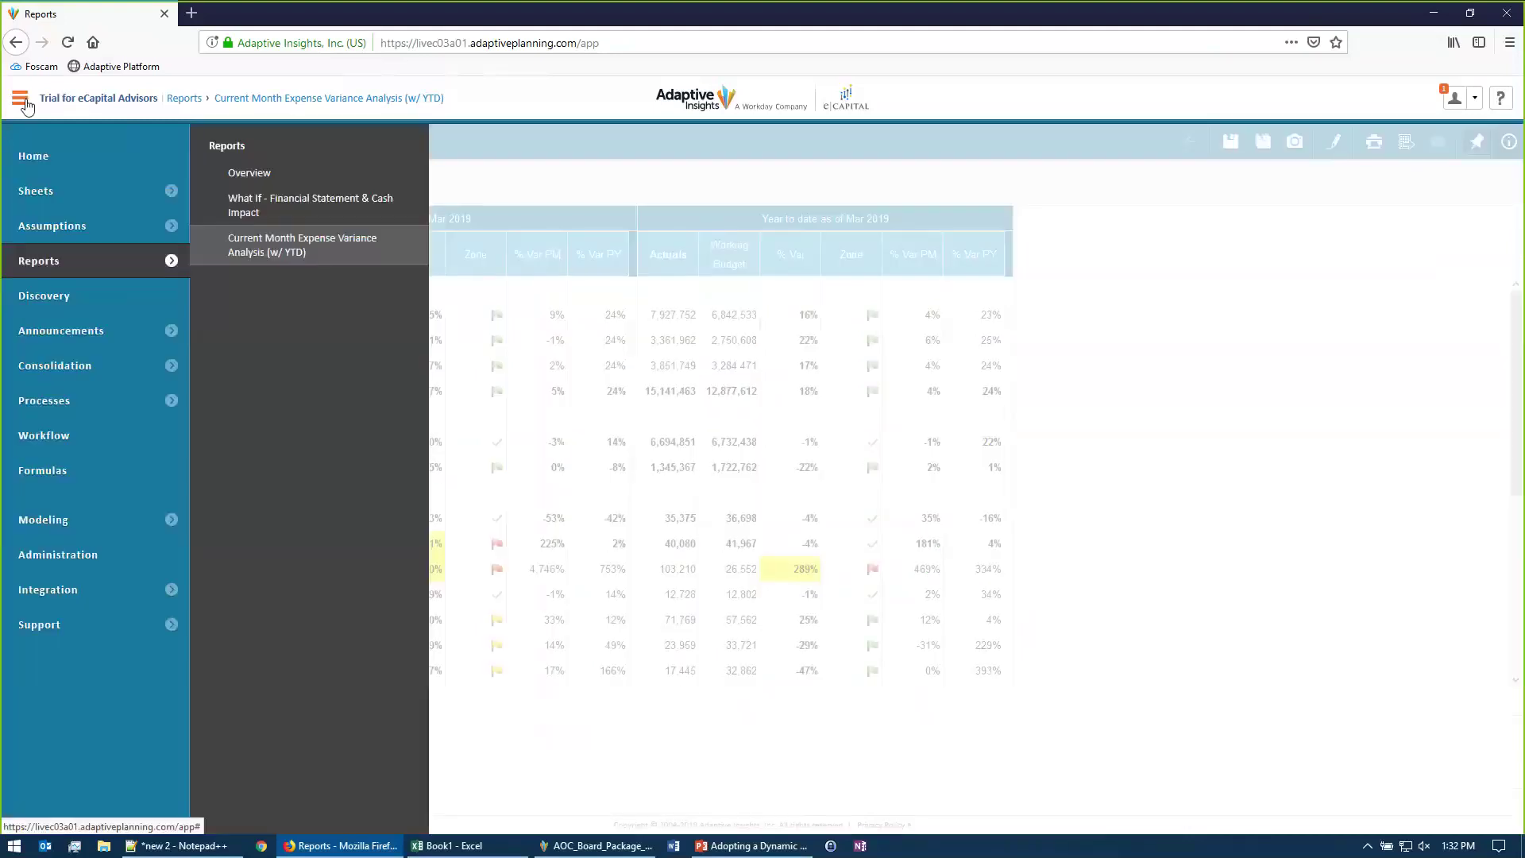
click(74, 300)
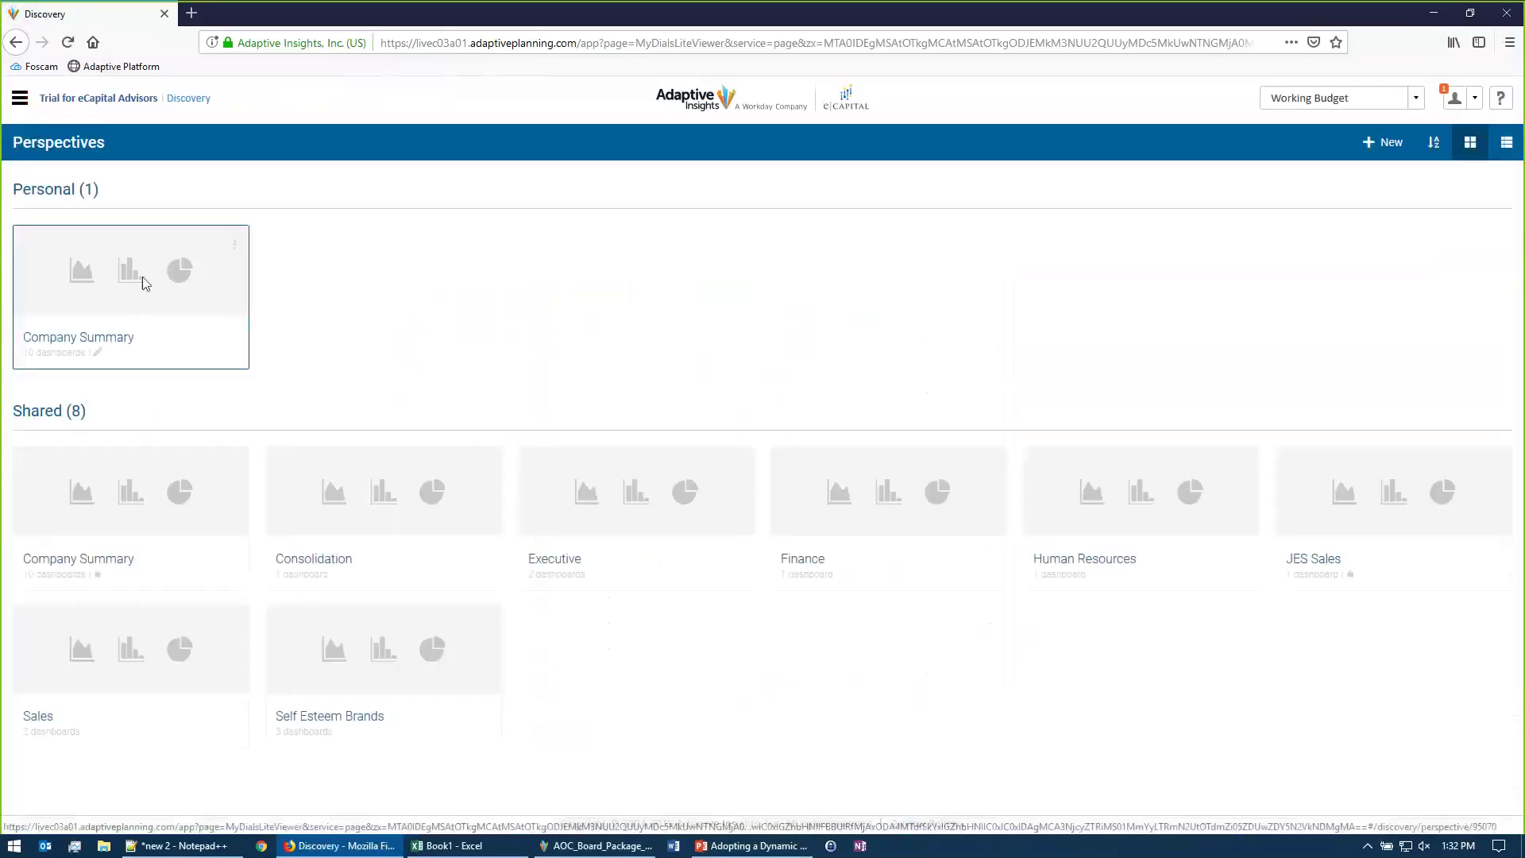
click(144, 283)
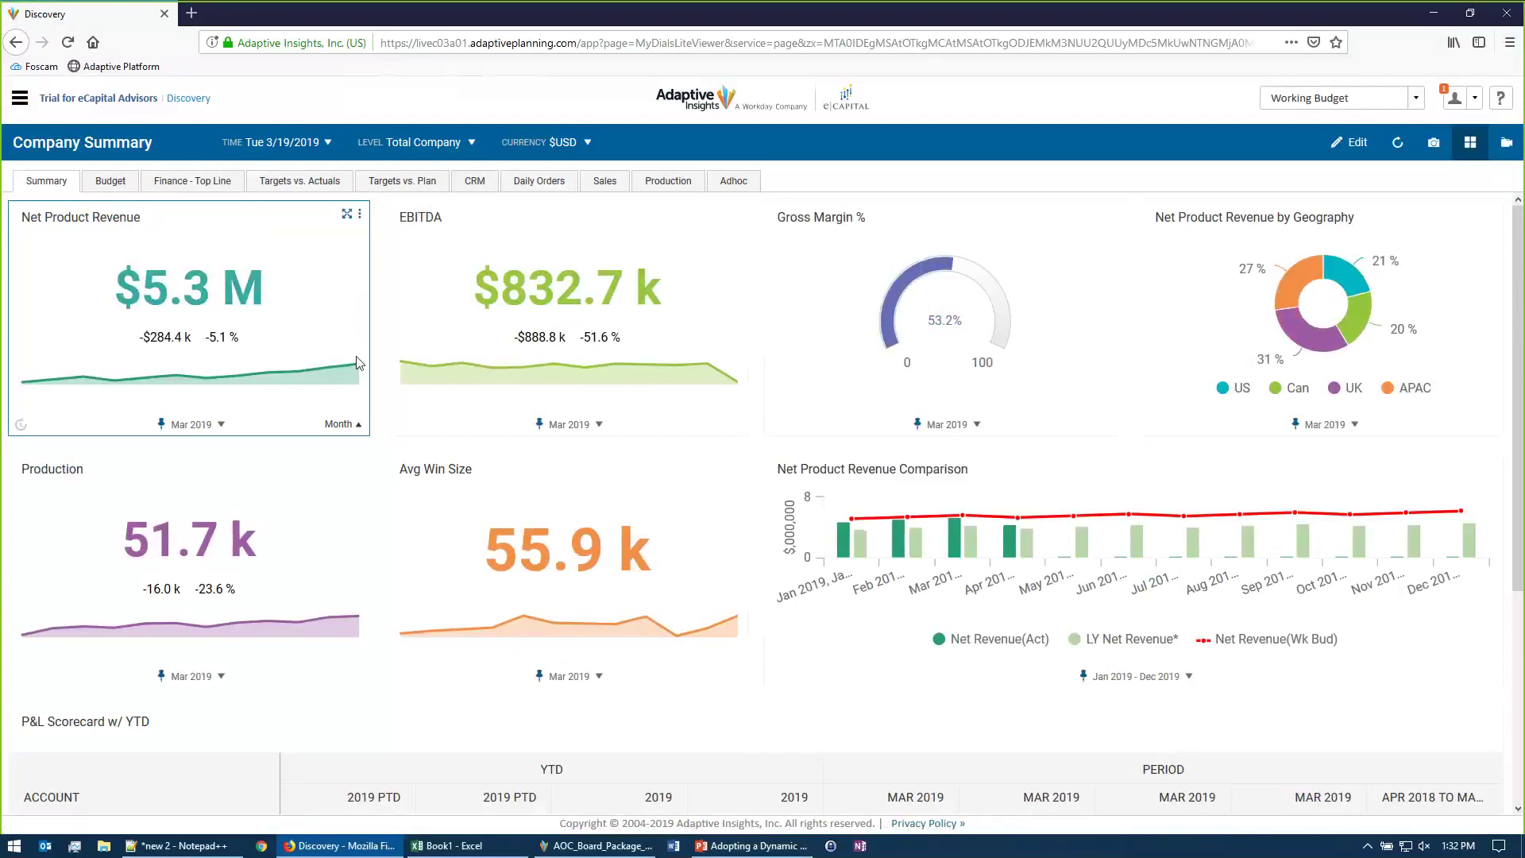
Drill into the Net Product Revenue figure by Product and inspect the Product A1 bar.
mouse_move(235, 295)
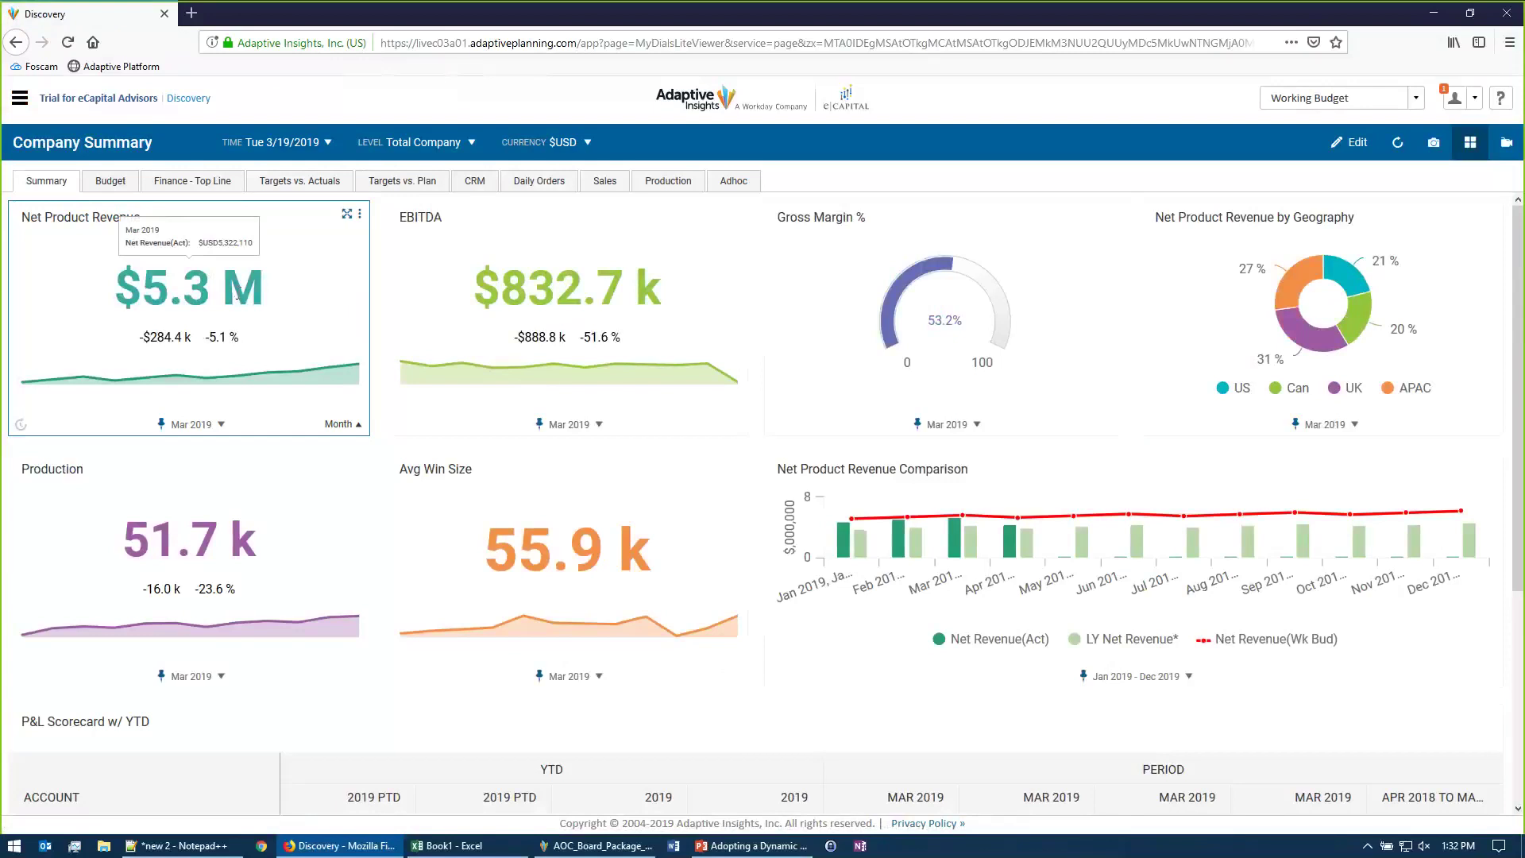
click(237, 293)
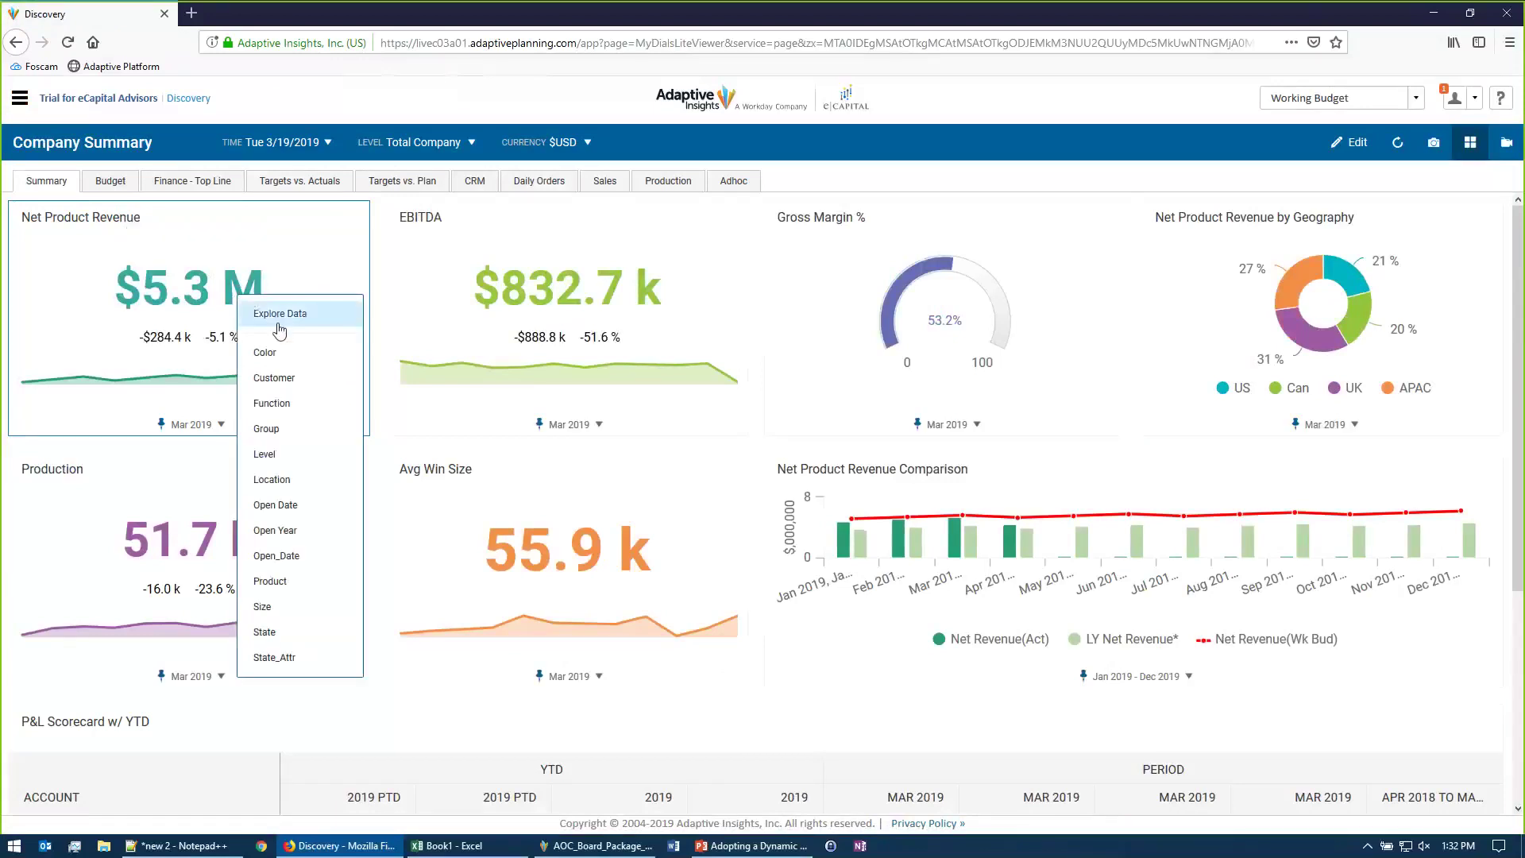
click(271, 581)
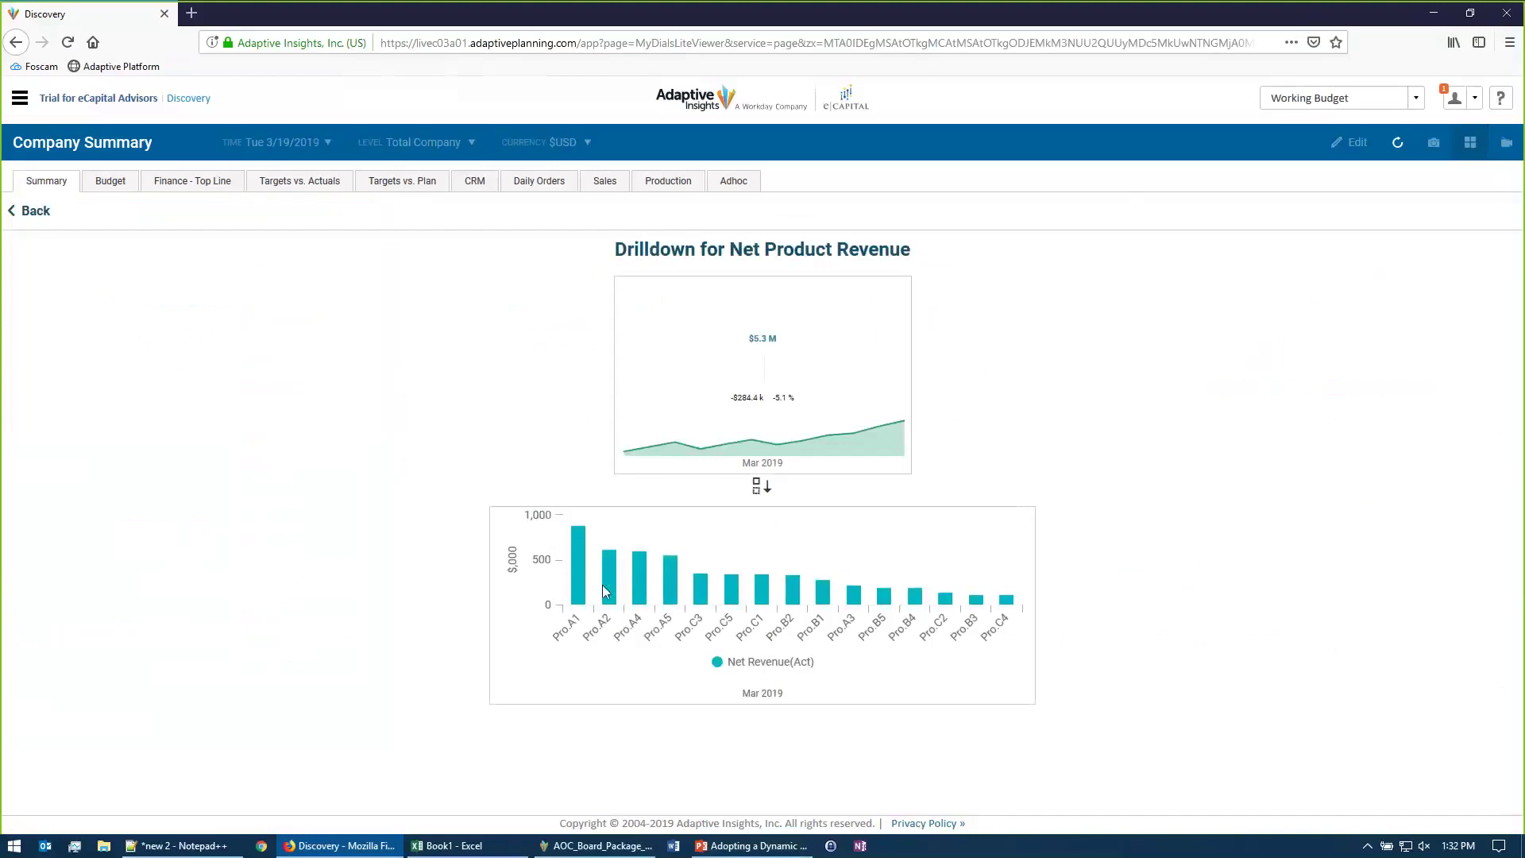
mouse_move(585, 592)
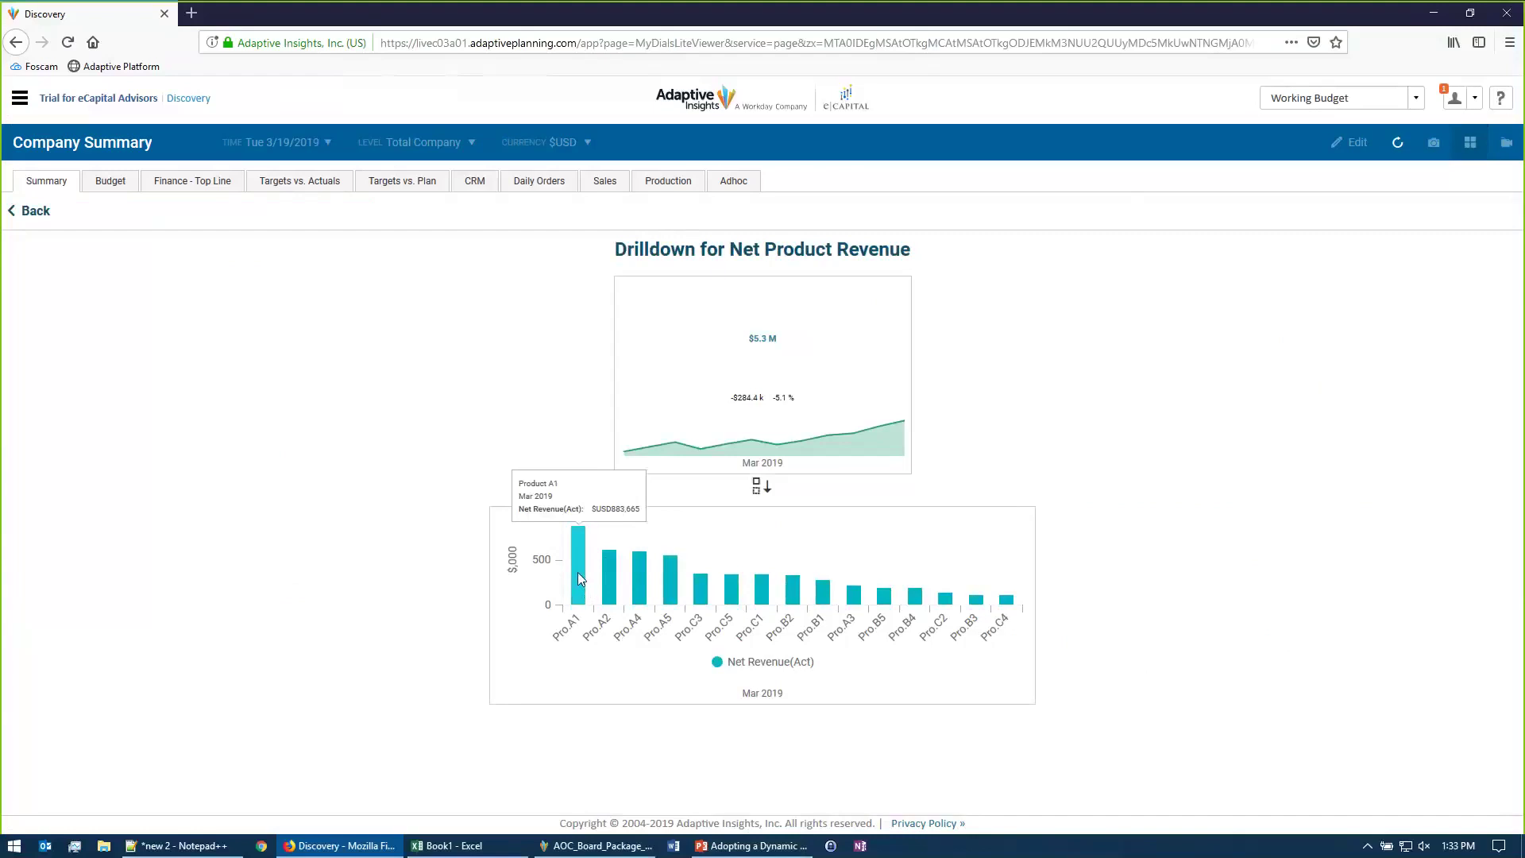
Drill into Product A1's net revenue by Customer and inspect the Customer 1 bar.
click(578, 572)
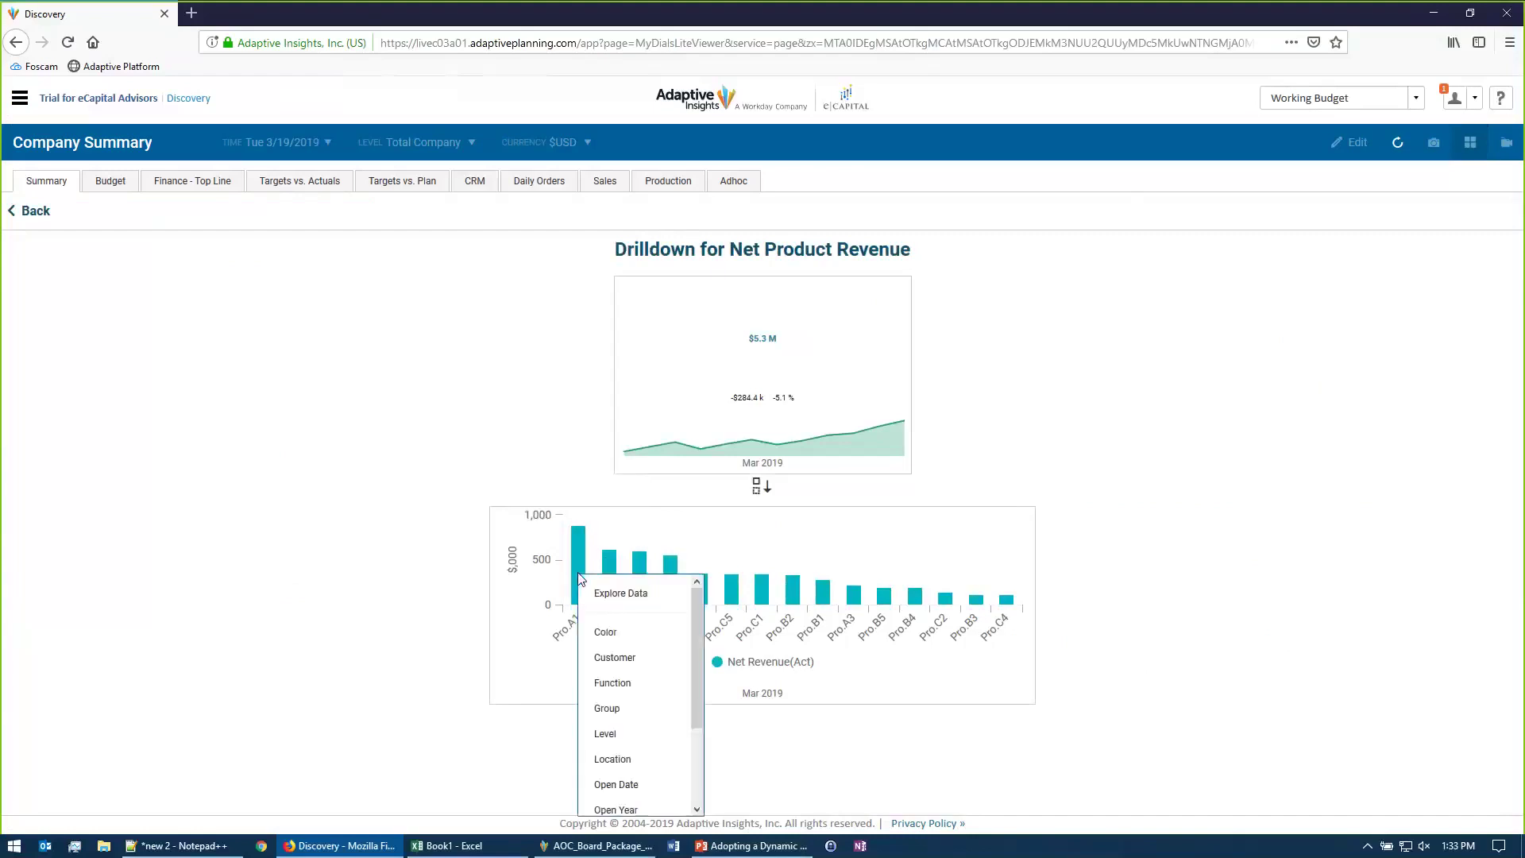
click(616, 657)
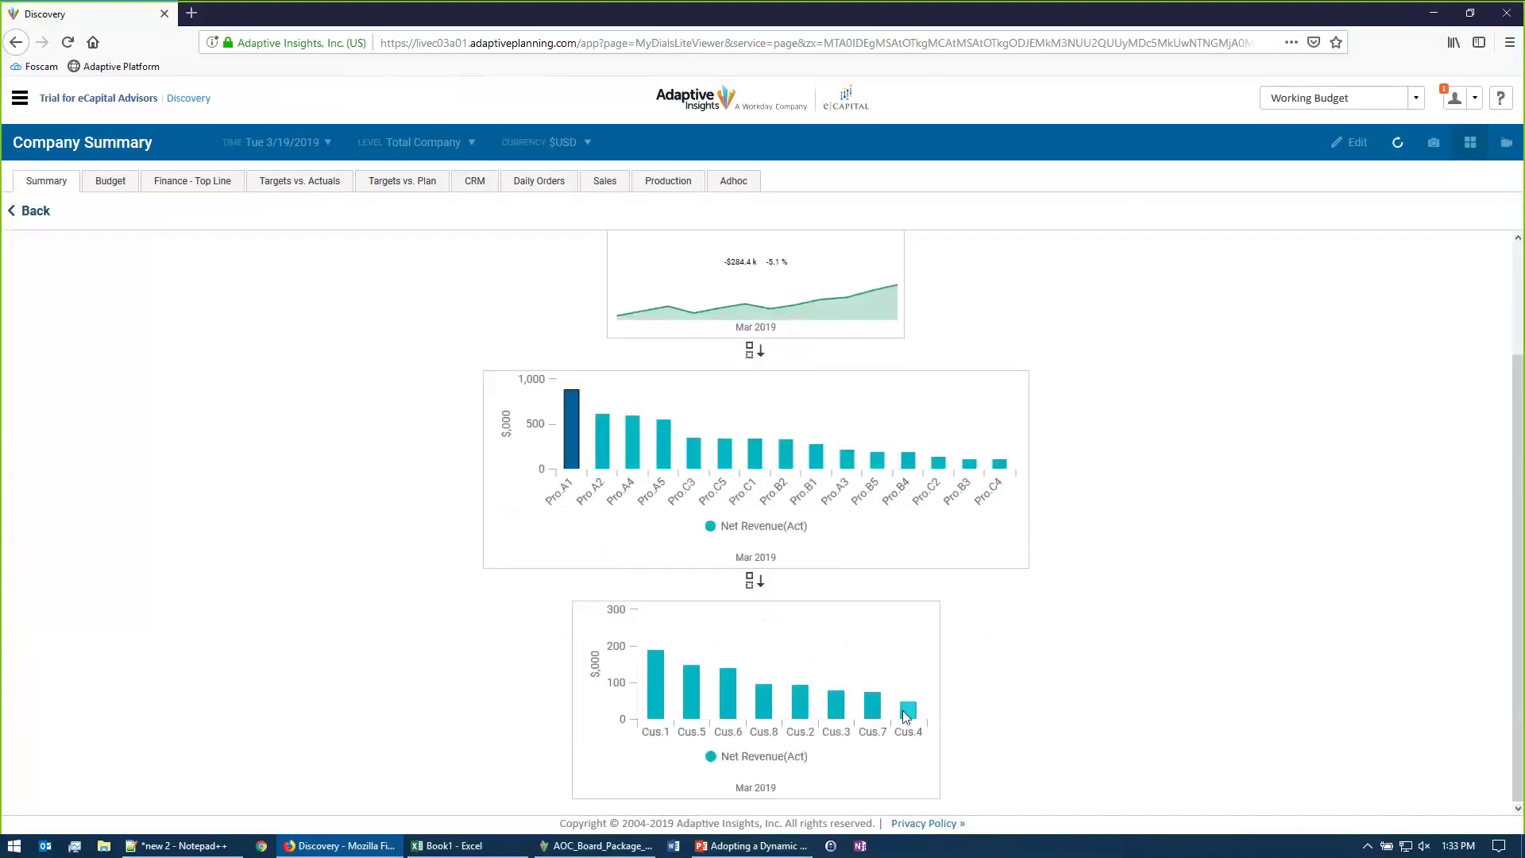
mouse_move(655, 694)
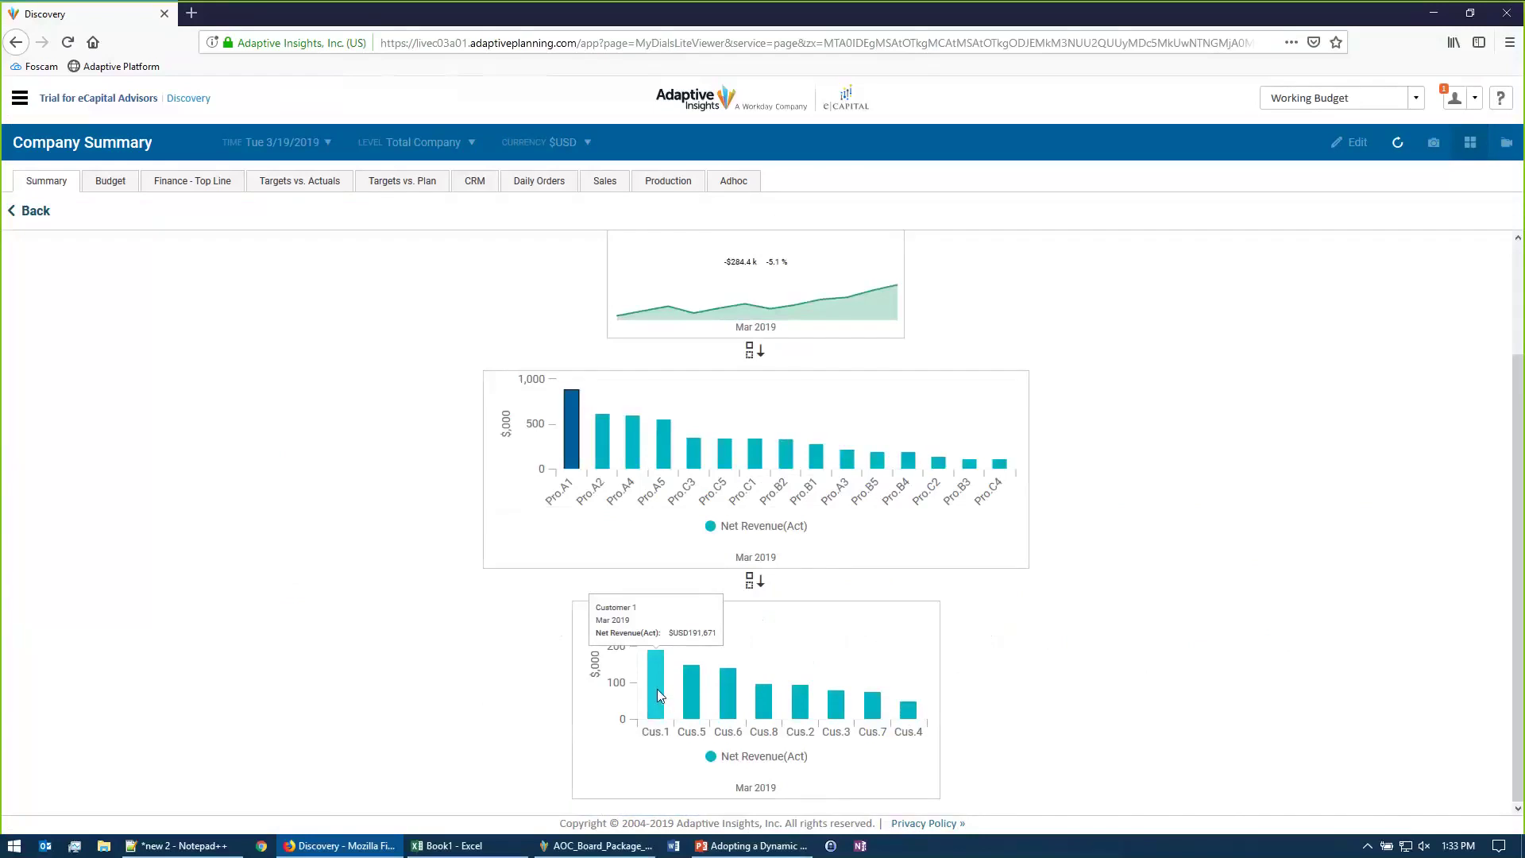
Drill into the overall Net Product Revenue figure by Customer, inspect the Customer 5 bar, and return to the Summary dashboard.
scroll(656, 695, up, 2)
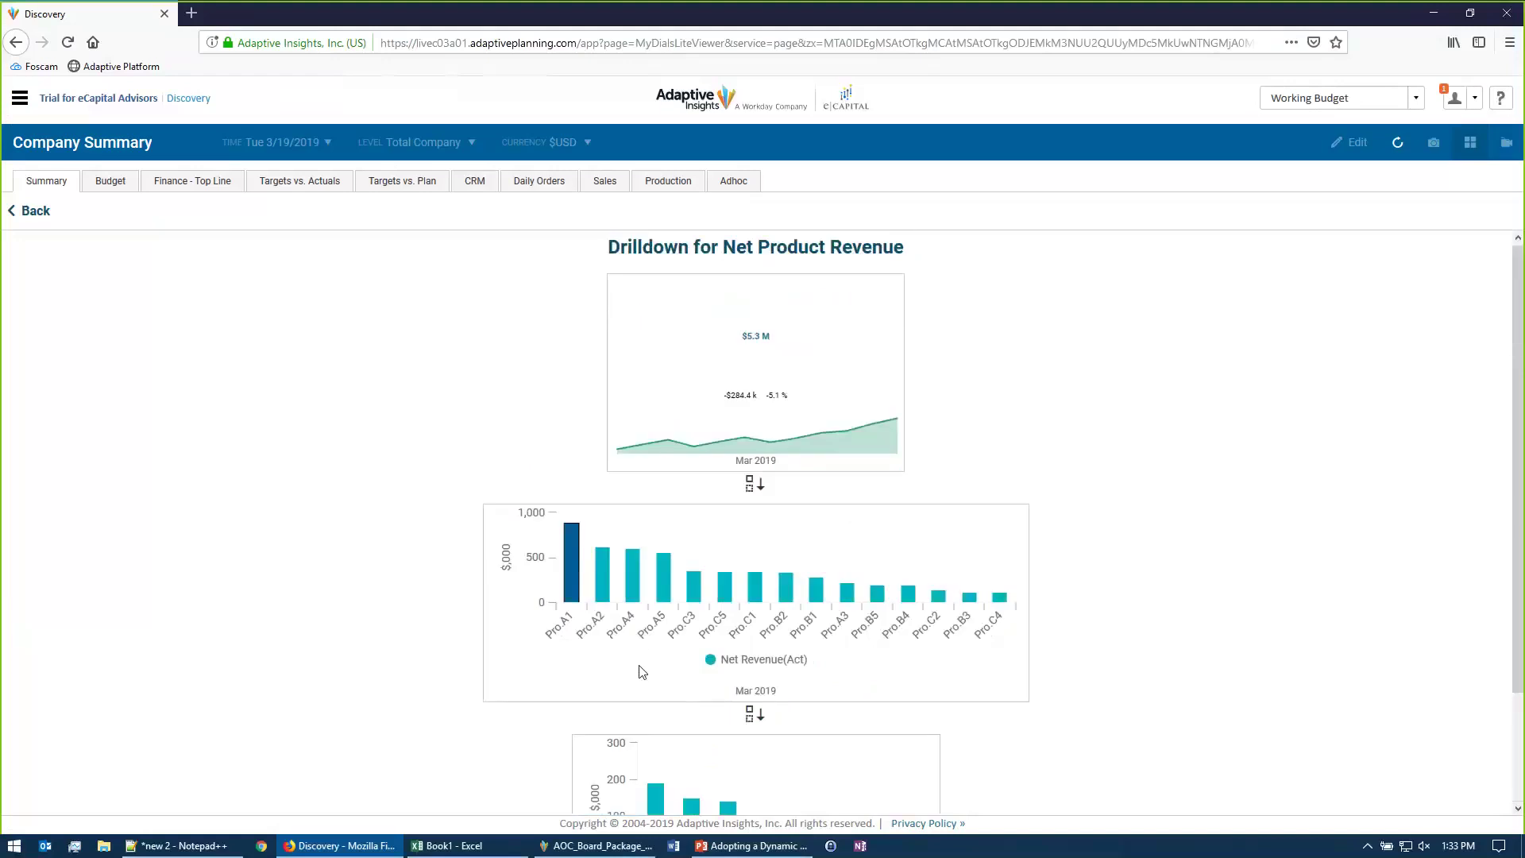
click(756, 338)
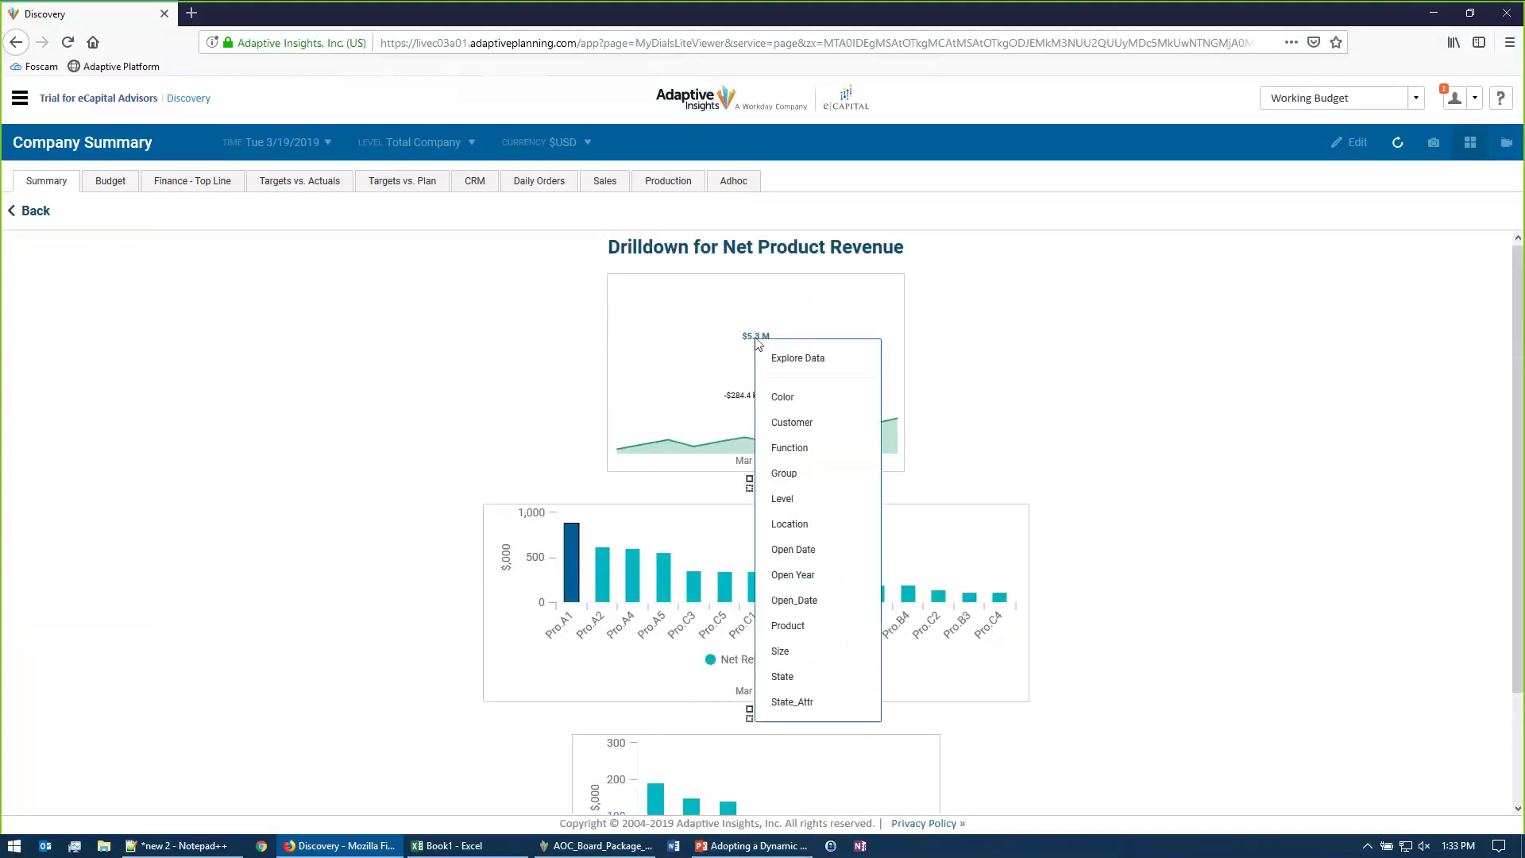
click(804, 427)
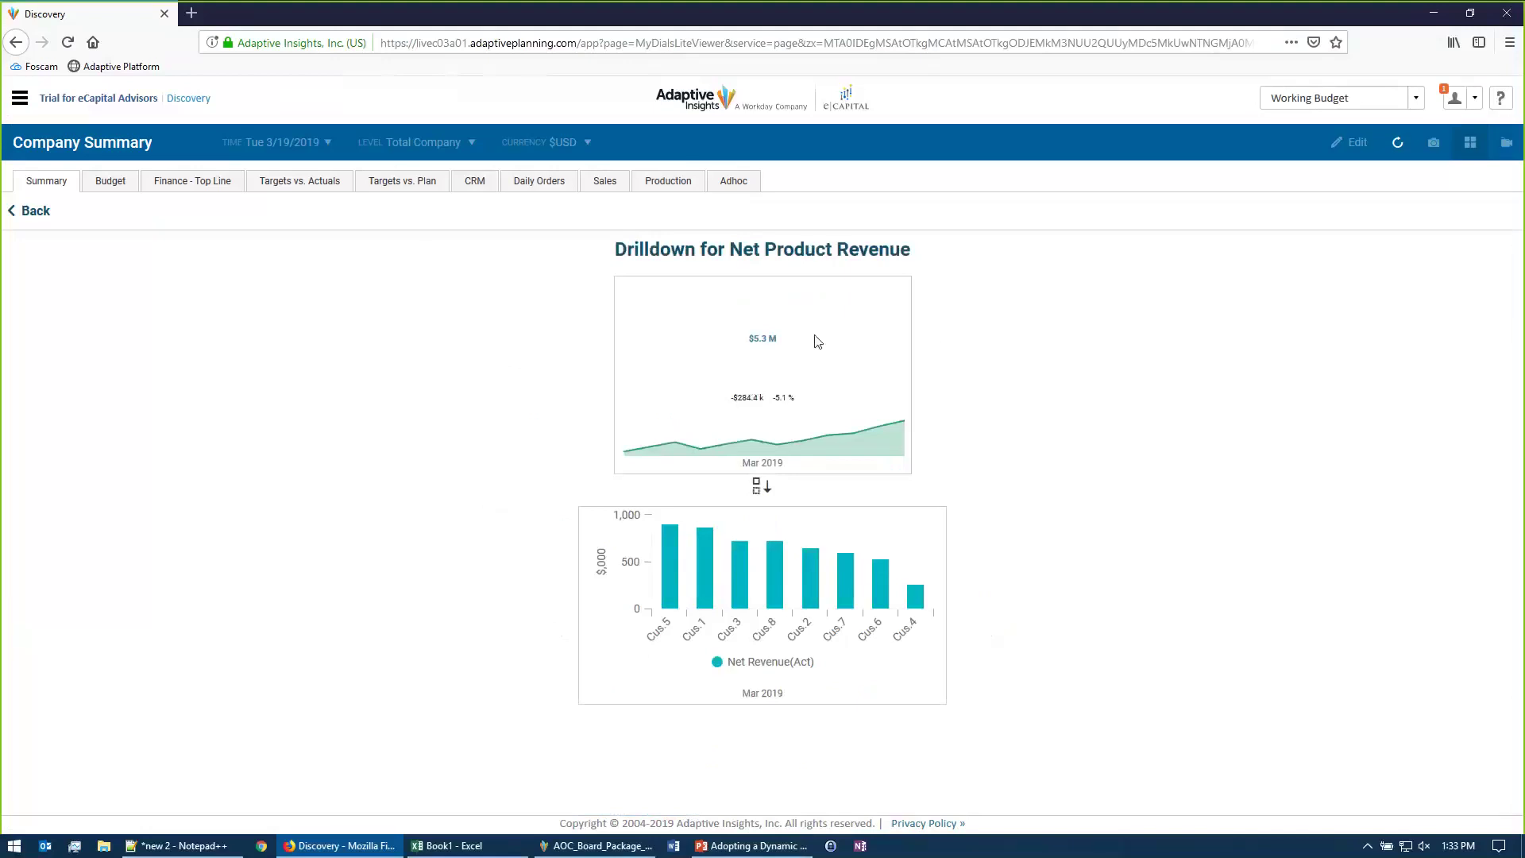
mouse_move(670, 593)
click(35, 212)
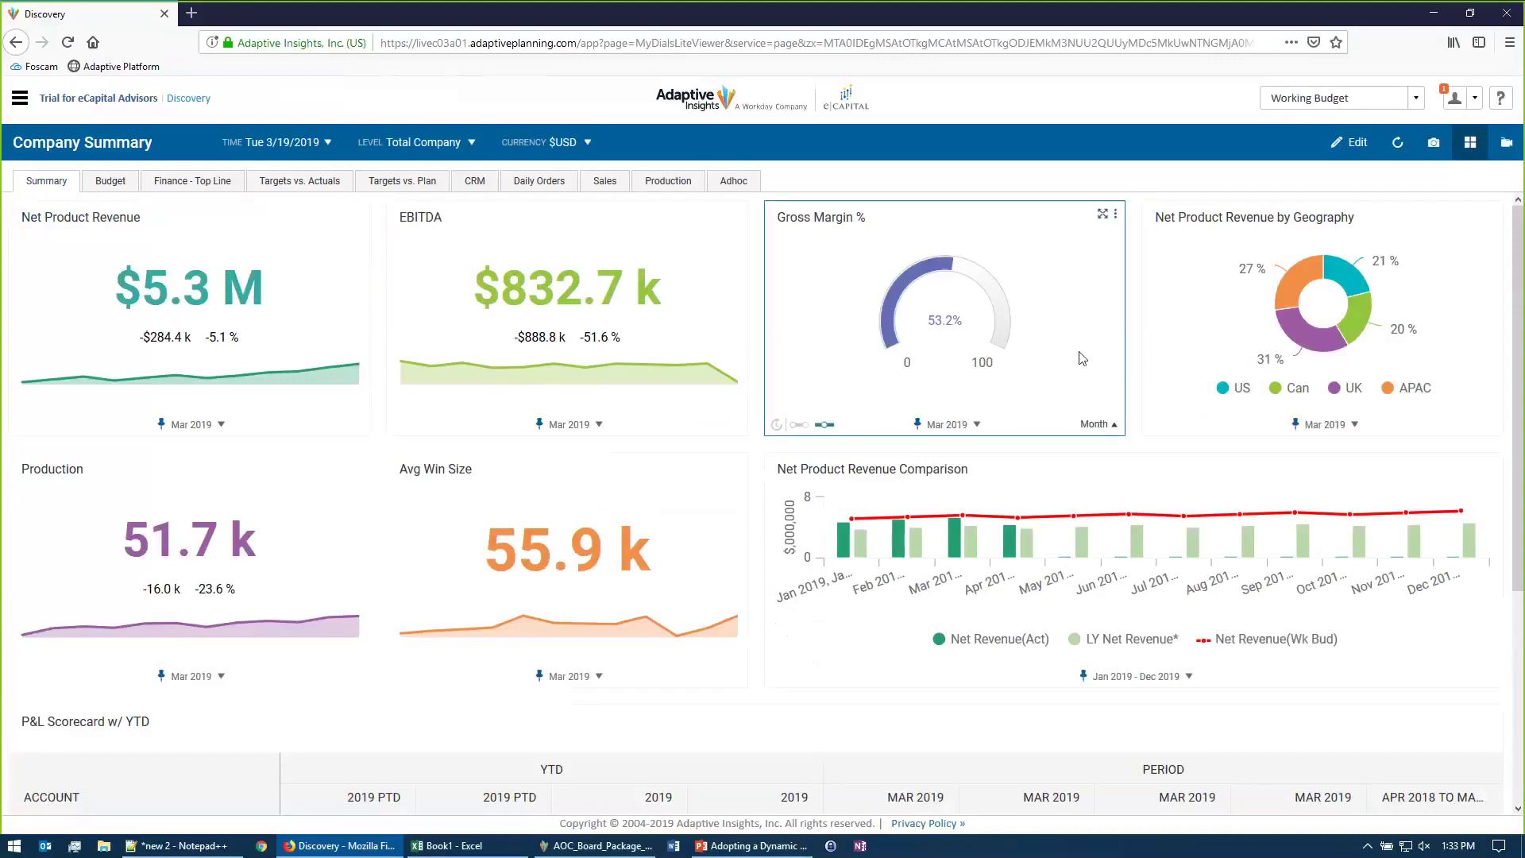
Review the Summary dashboard's charts and scorecard, view the charts one at a time, and return to the grid layout.
scroll(1078, 385, down, 1)
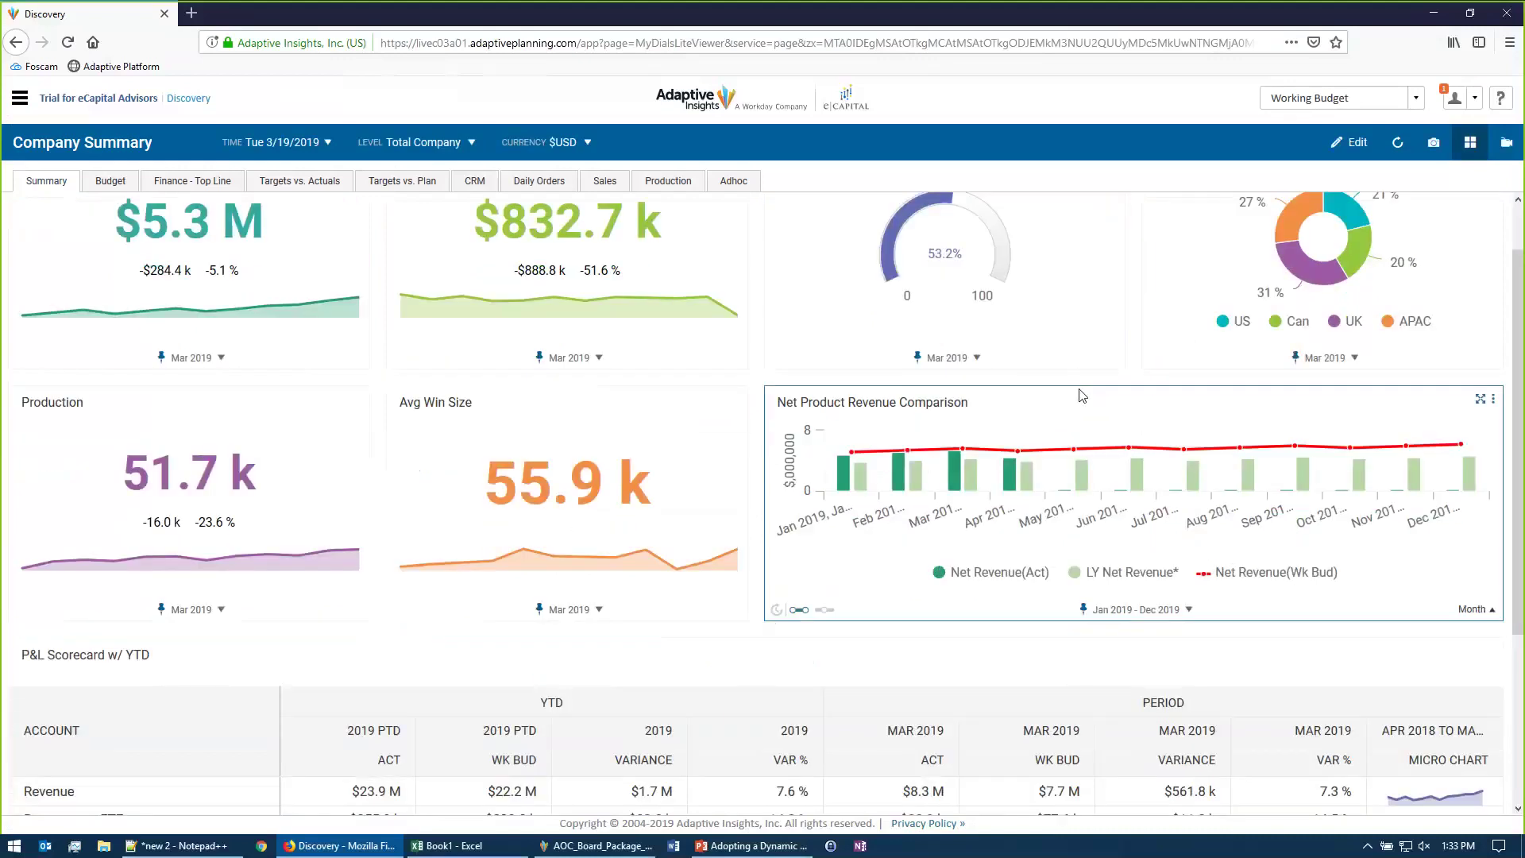
scroll(1078, 392, down, 1)
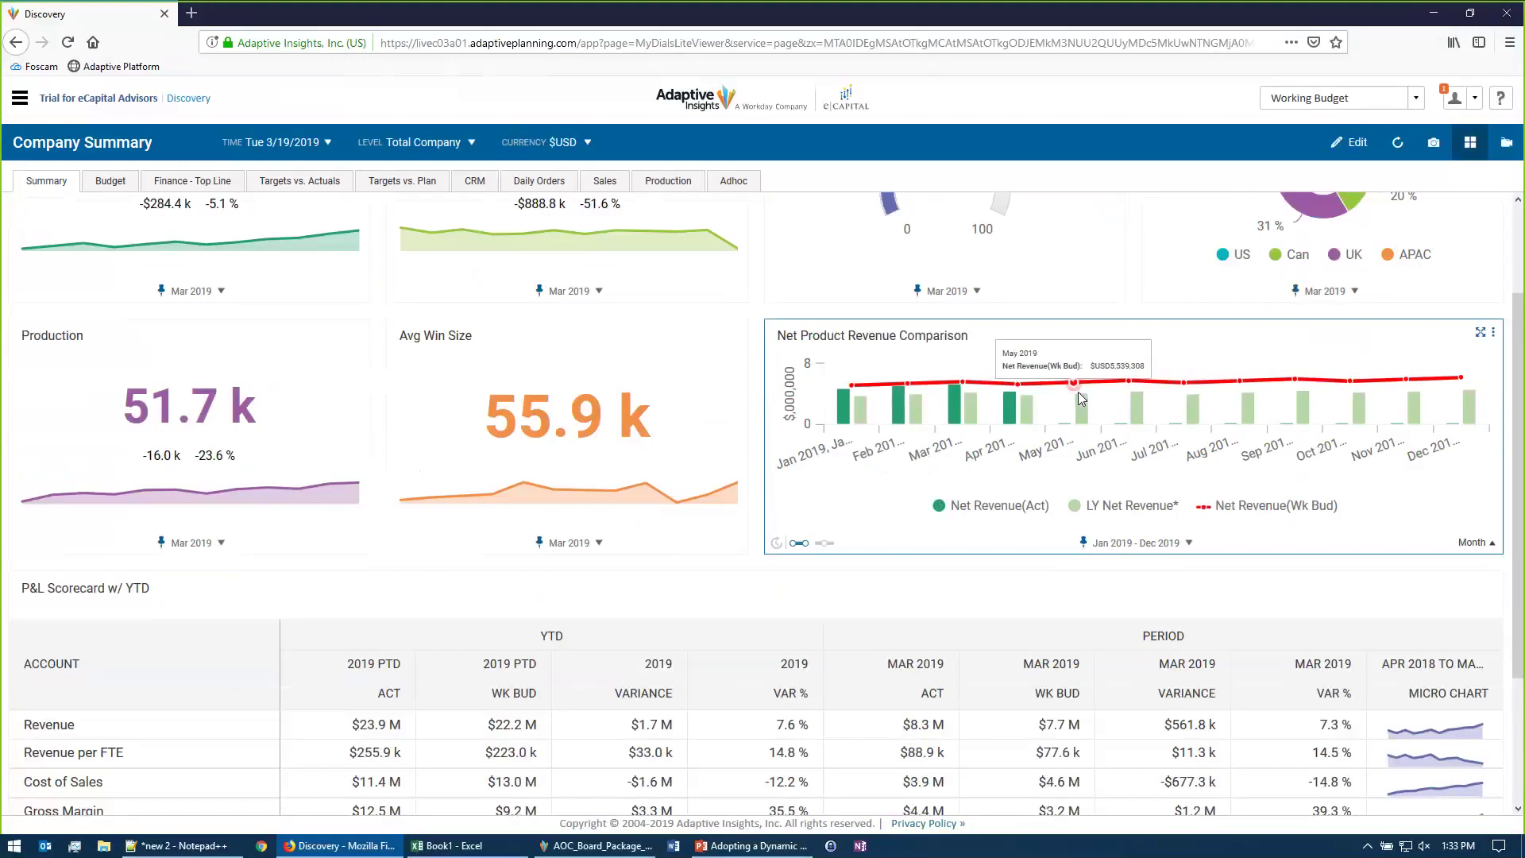
scroll(1079, 393, up, 1)
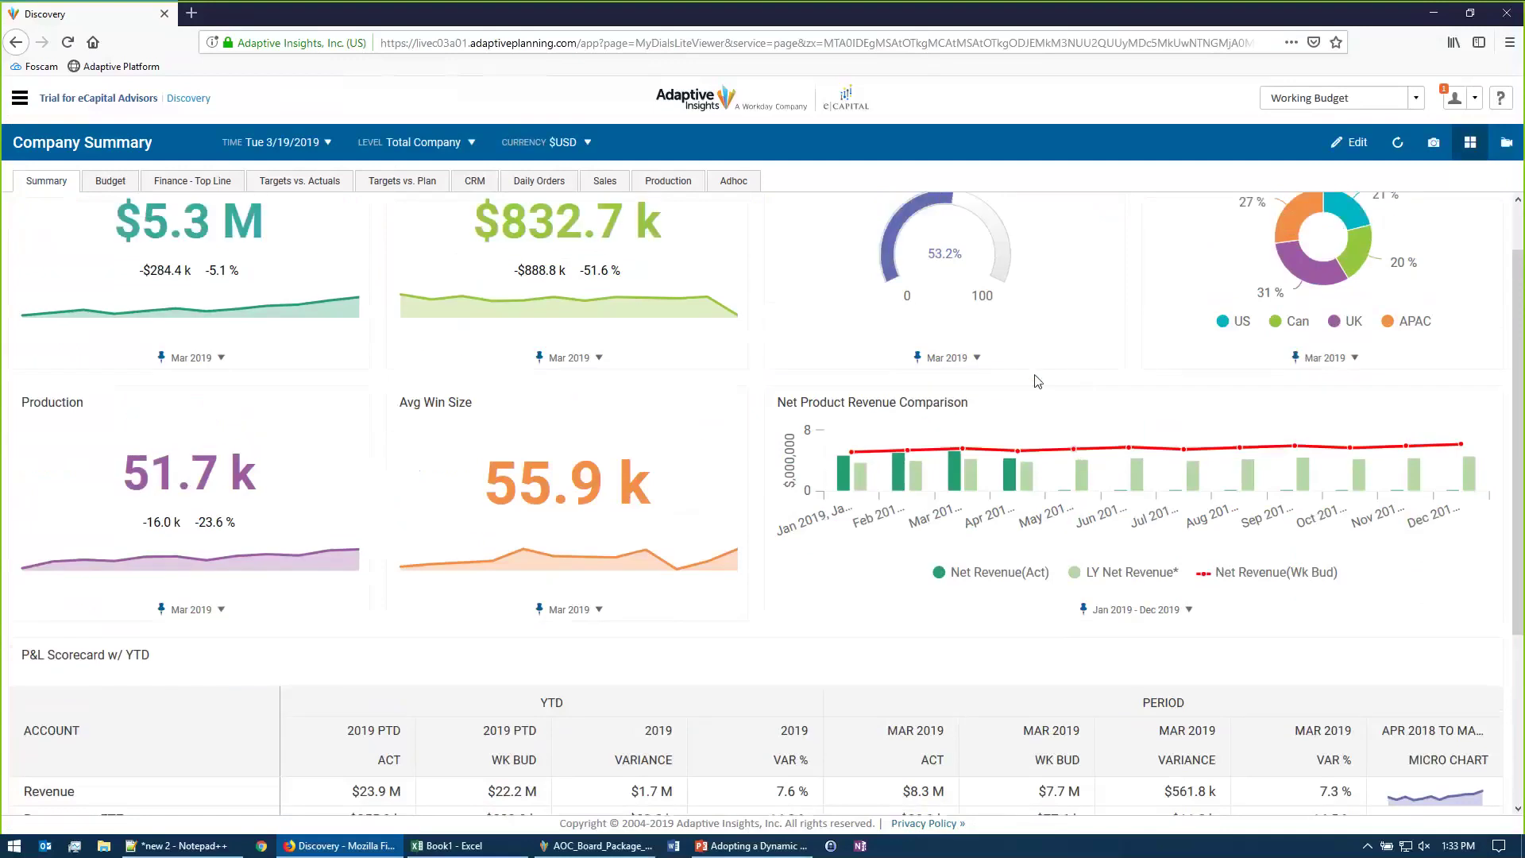
scroll(1078, 386, up, 1)
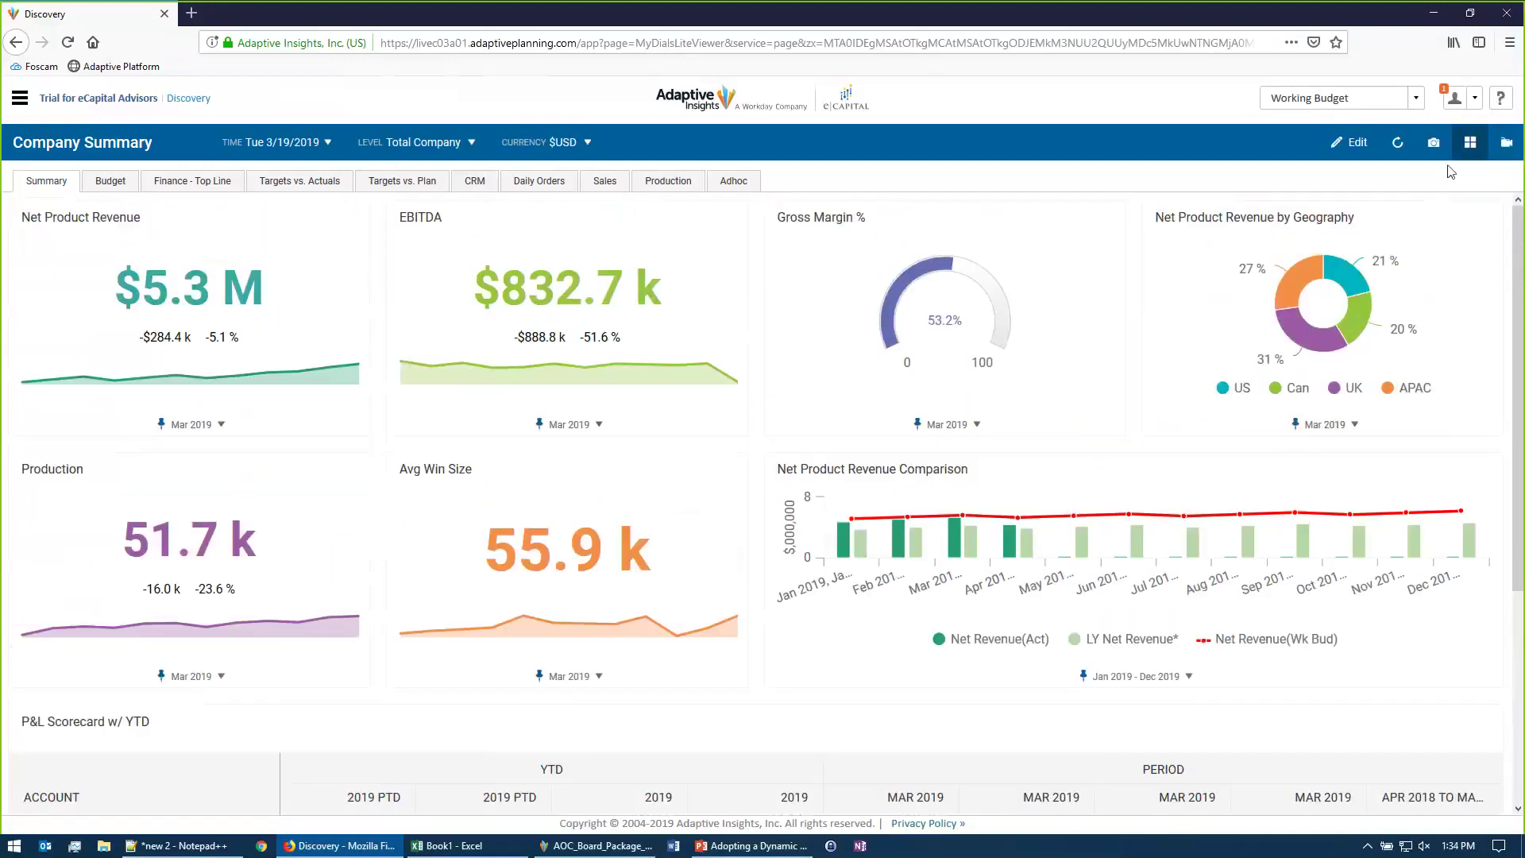
click(1507, 143)
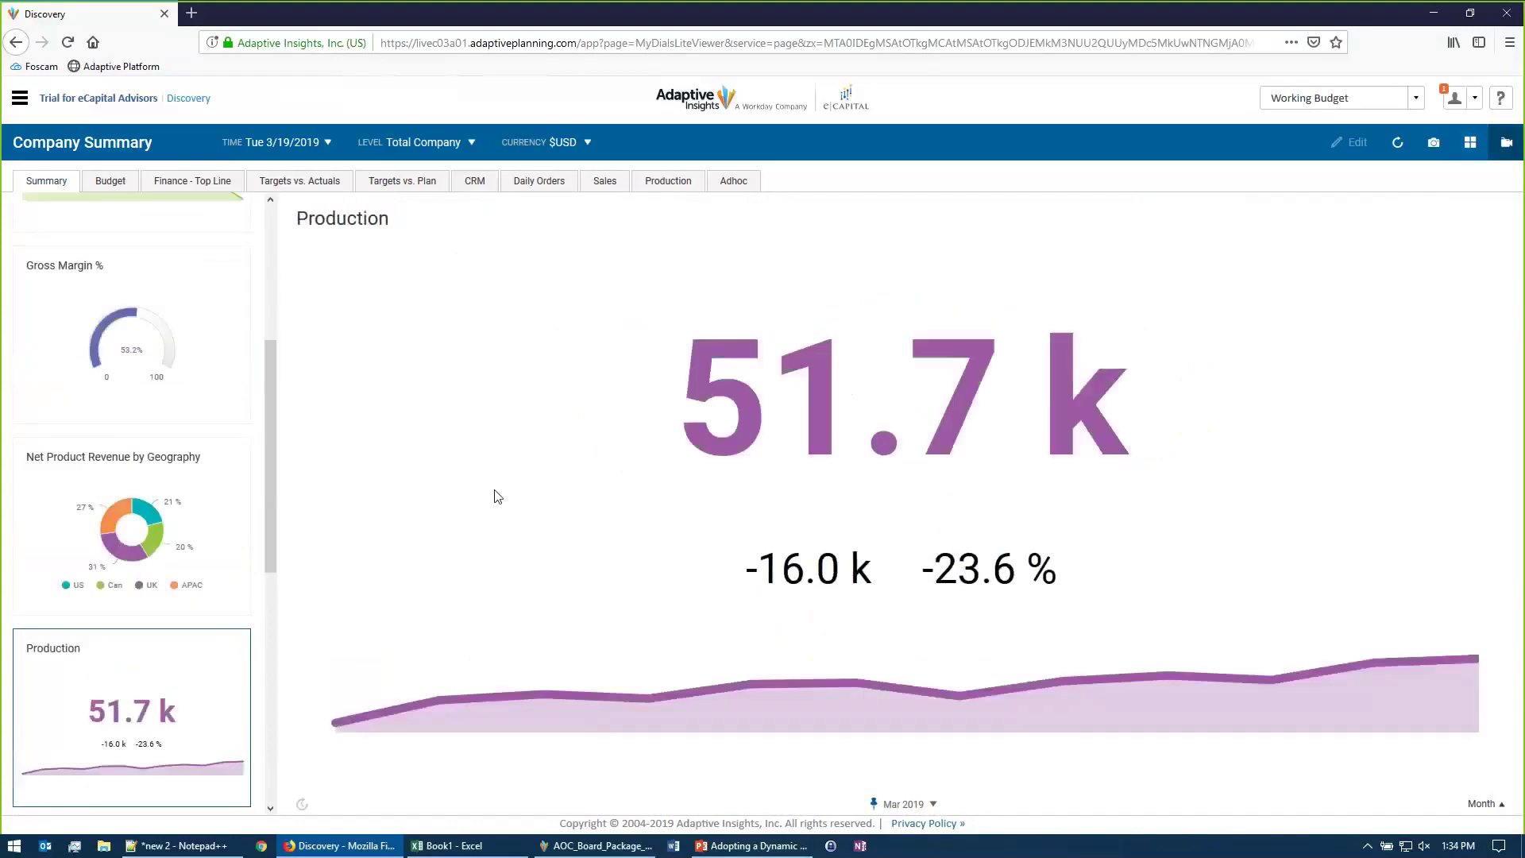
click(1470, 144)
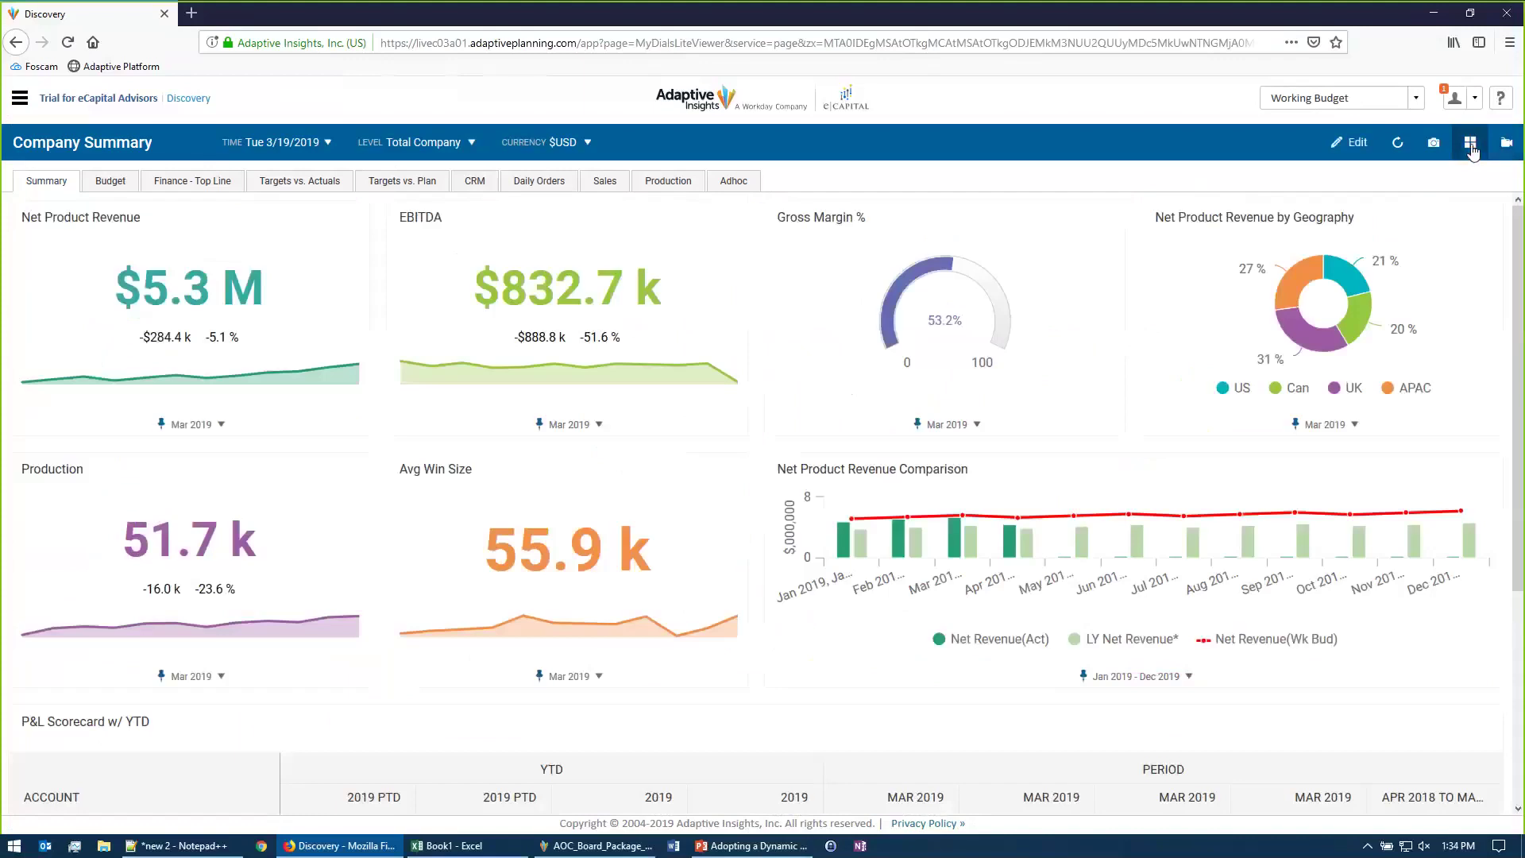
Explore the data behind the Net Product Revenue figure and open its source Product Revenue sheet.
mouse_move(187, 285)
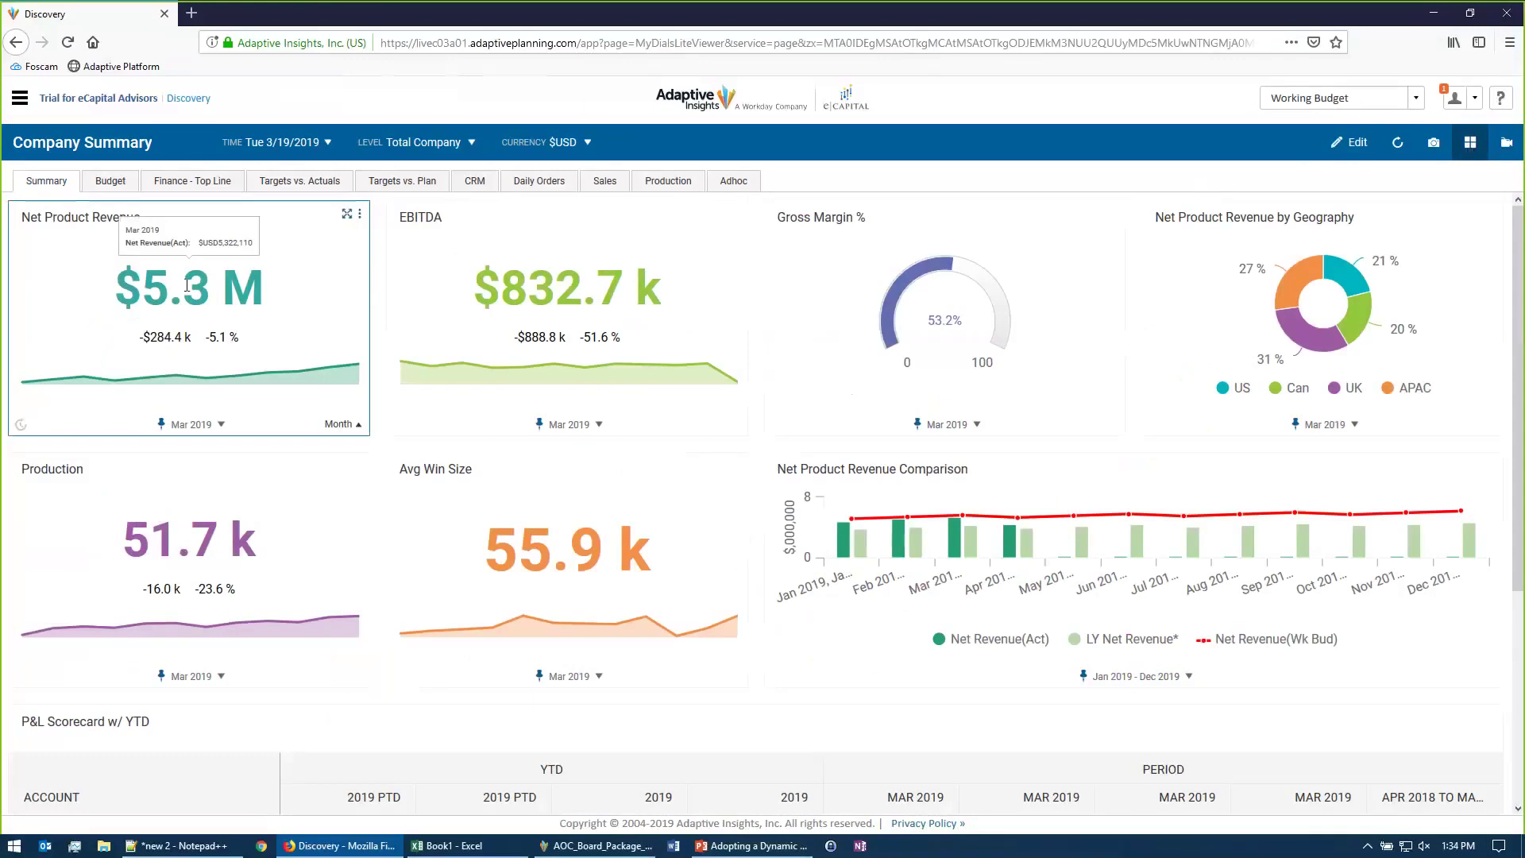
right_click(212, 290)
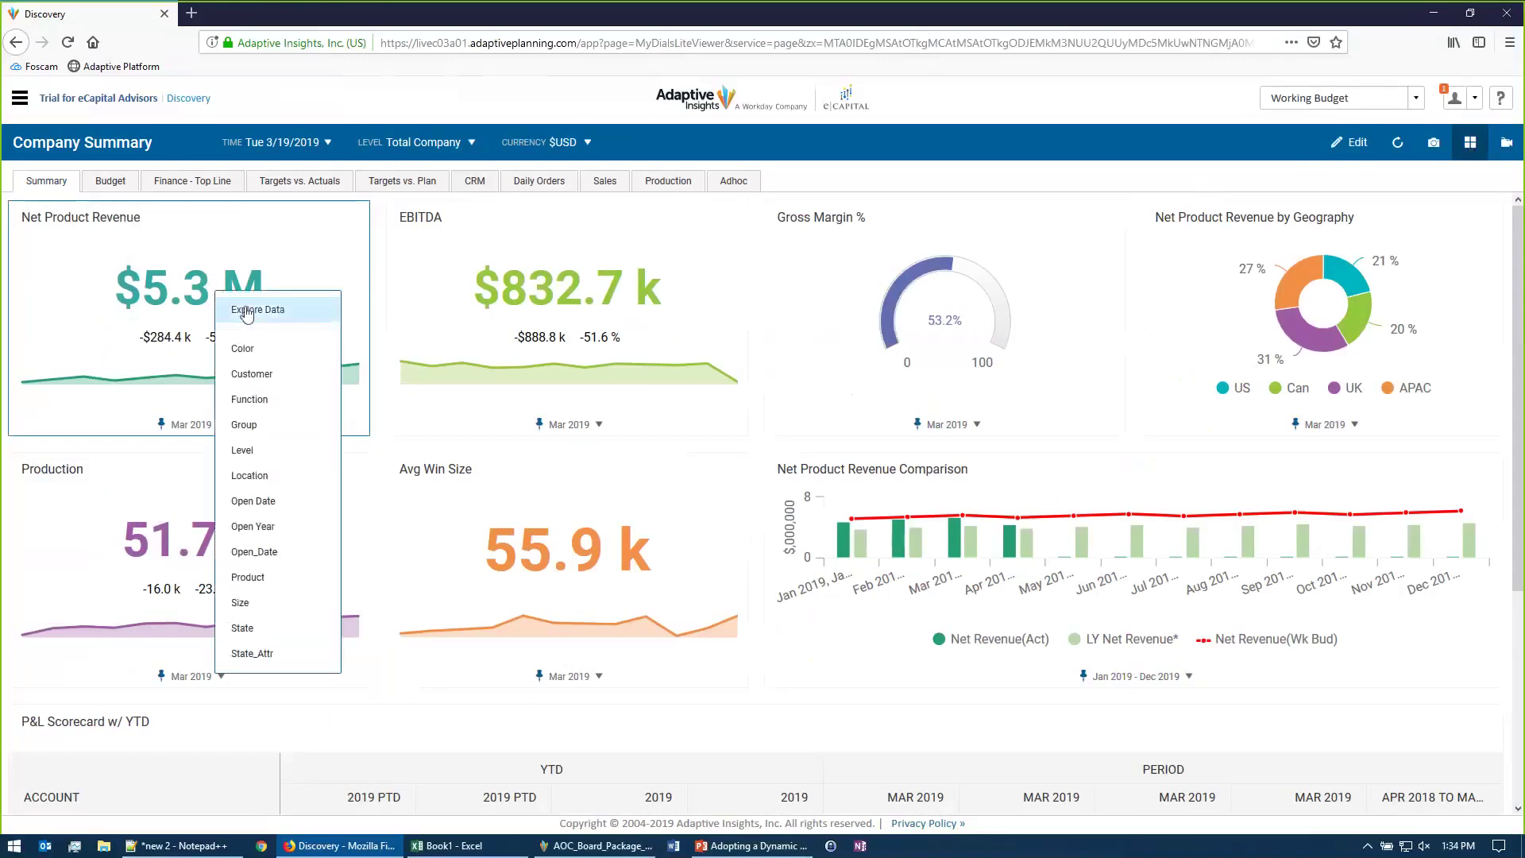
click(246, 312)
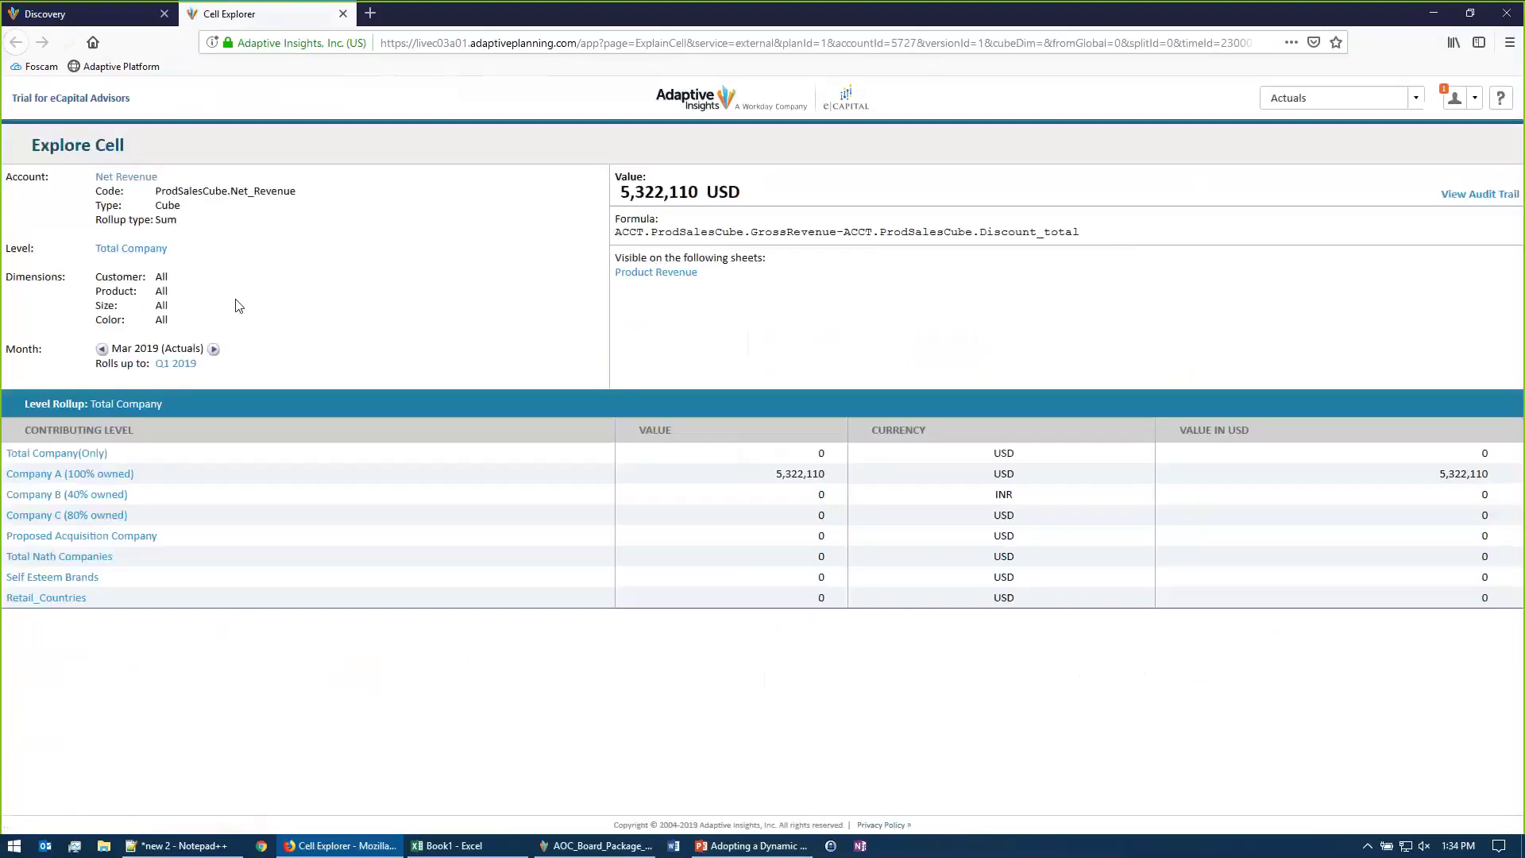
click(688, 280)
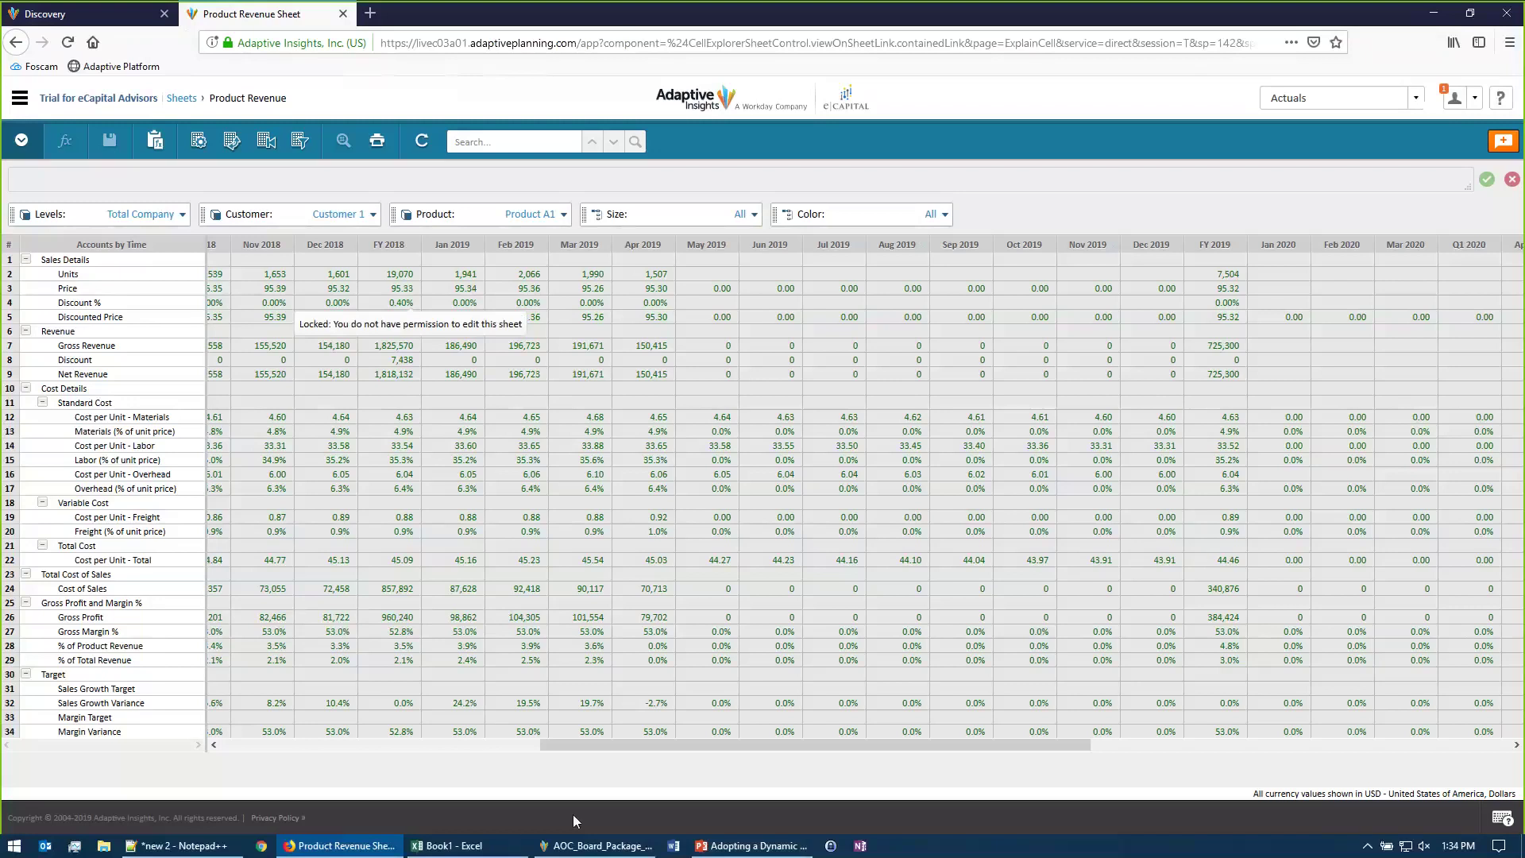
Switch to the AOC_Board_Package workbook in Excel and maximize its window.
mouse_move(584, 843)
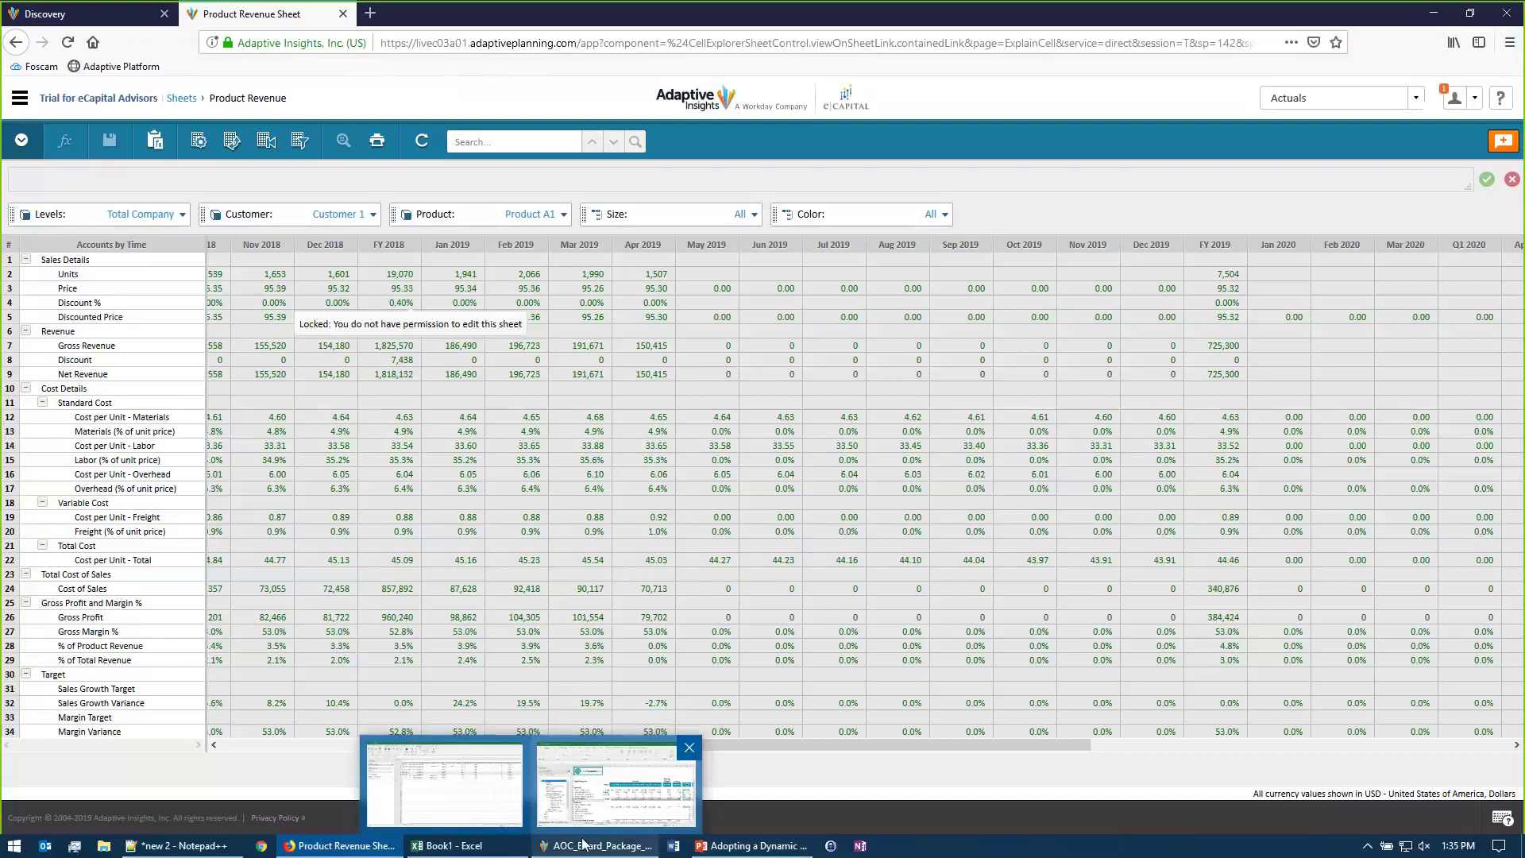
click(585, 847)
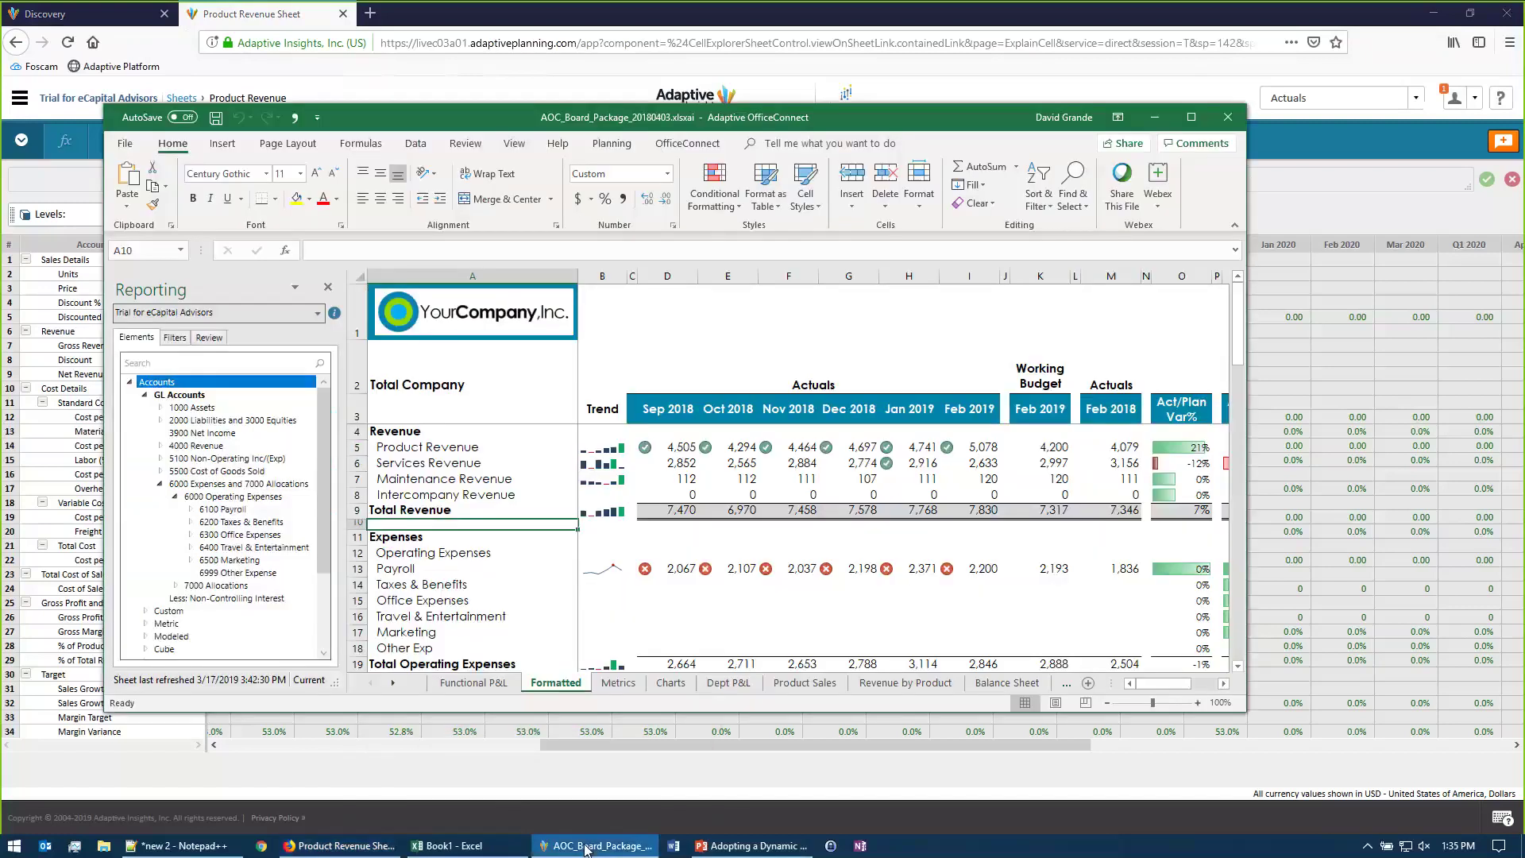
click(1191, 117)
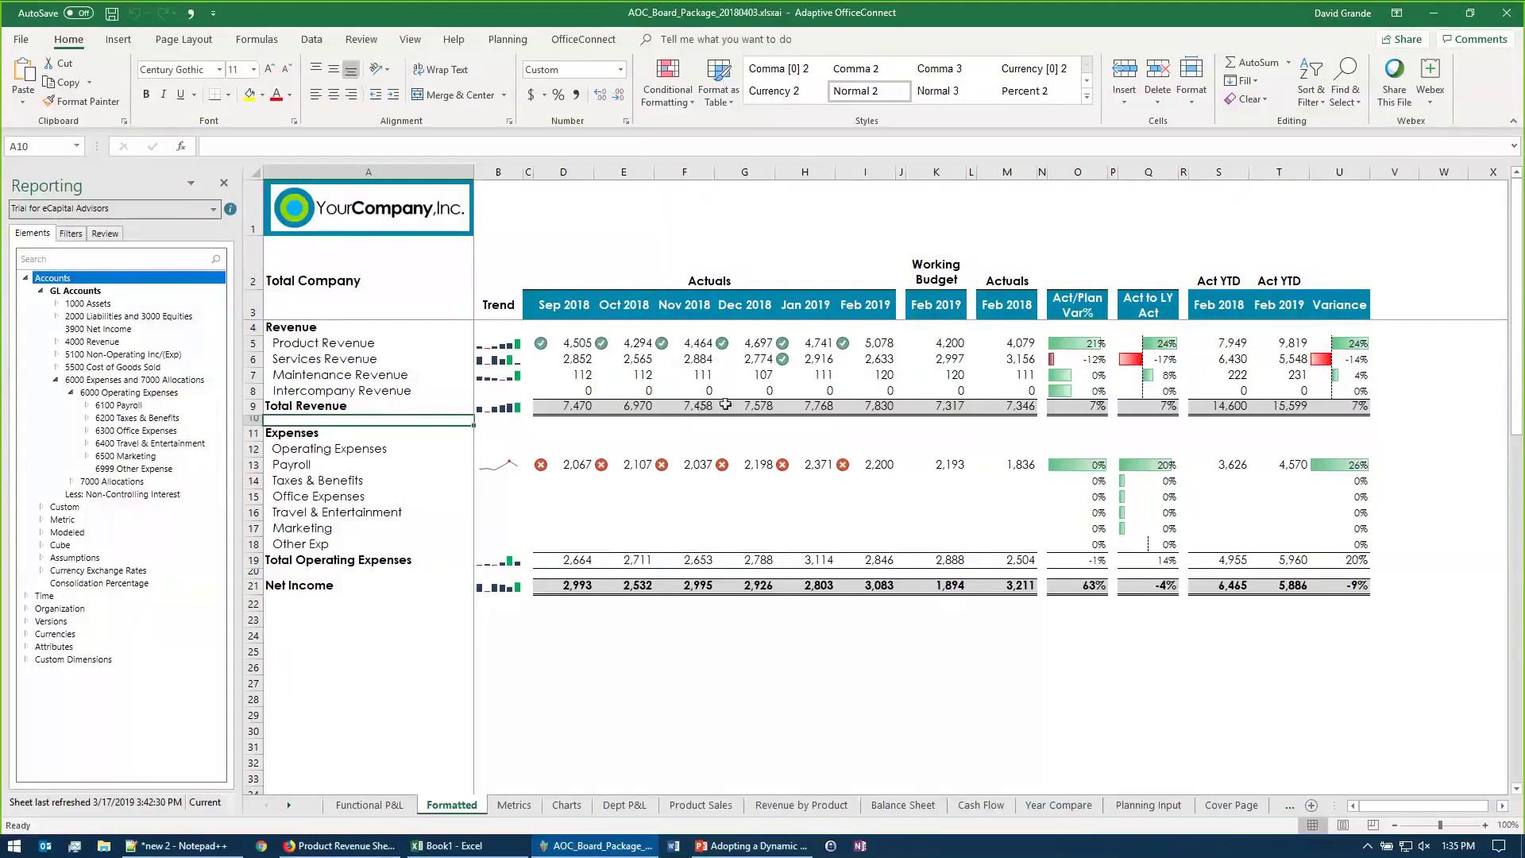
View the Metrics and Charts sheets of the board package, and return to the Formatted sheet.
click(510, 810)
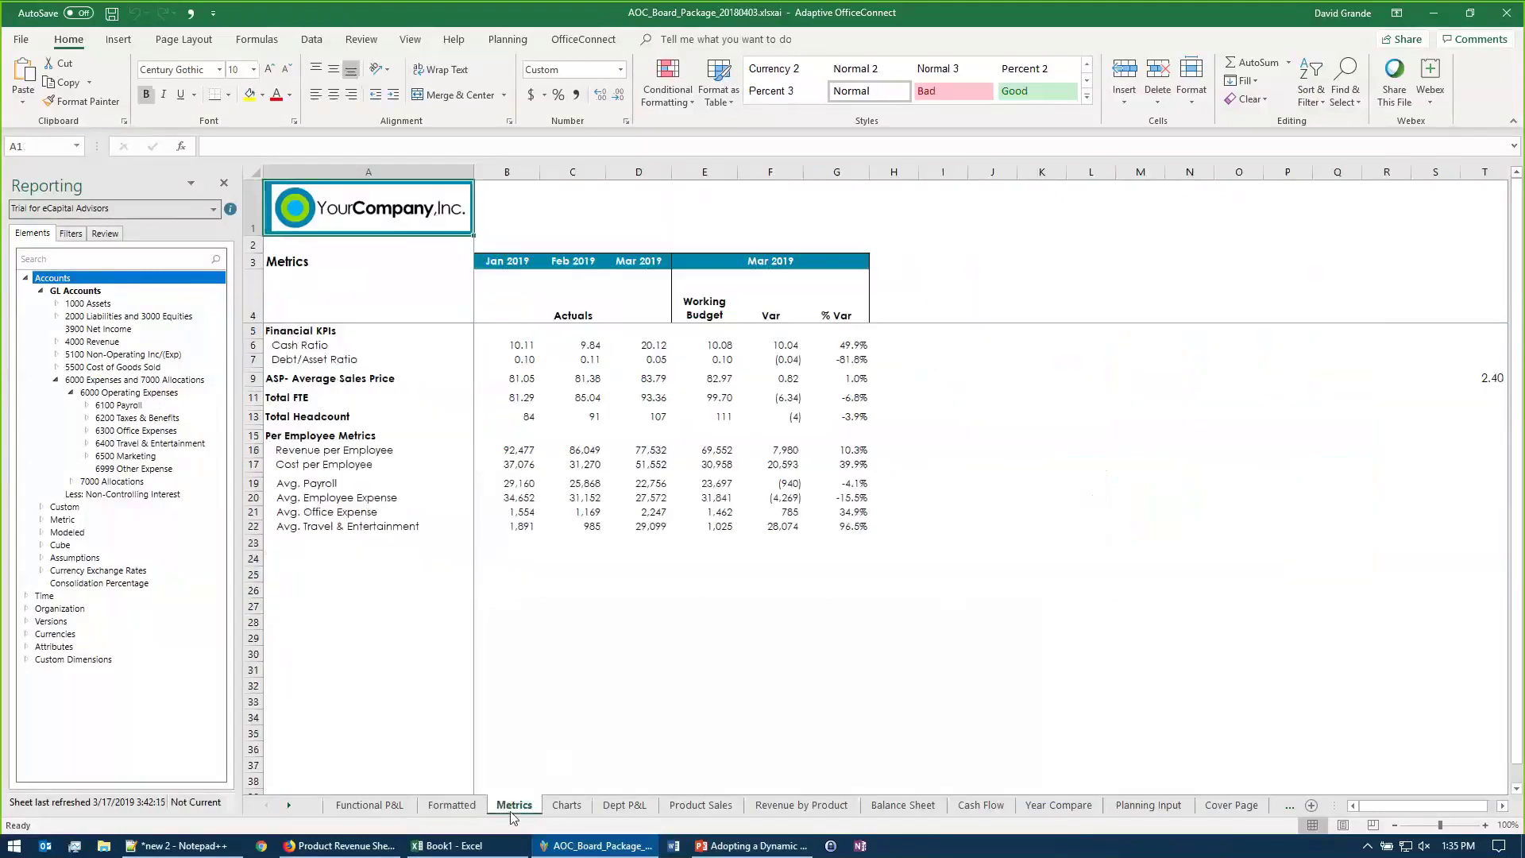
click(564, 807)
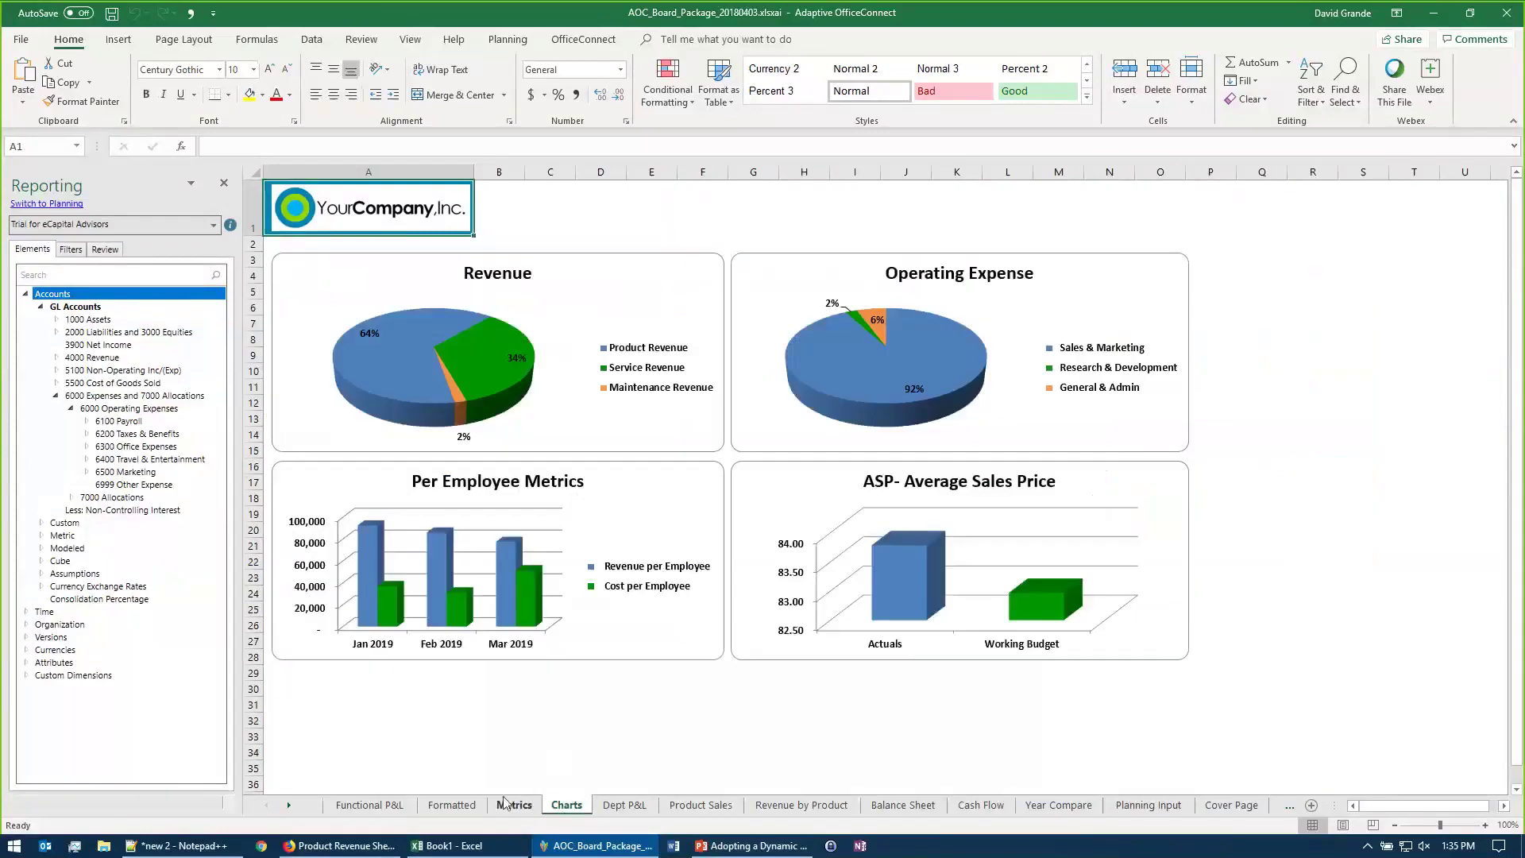
click(482, 805)
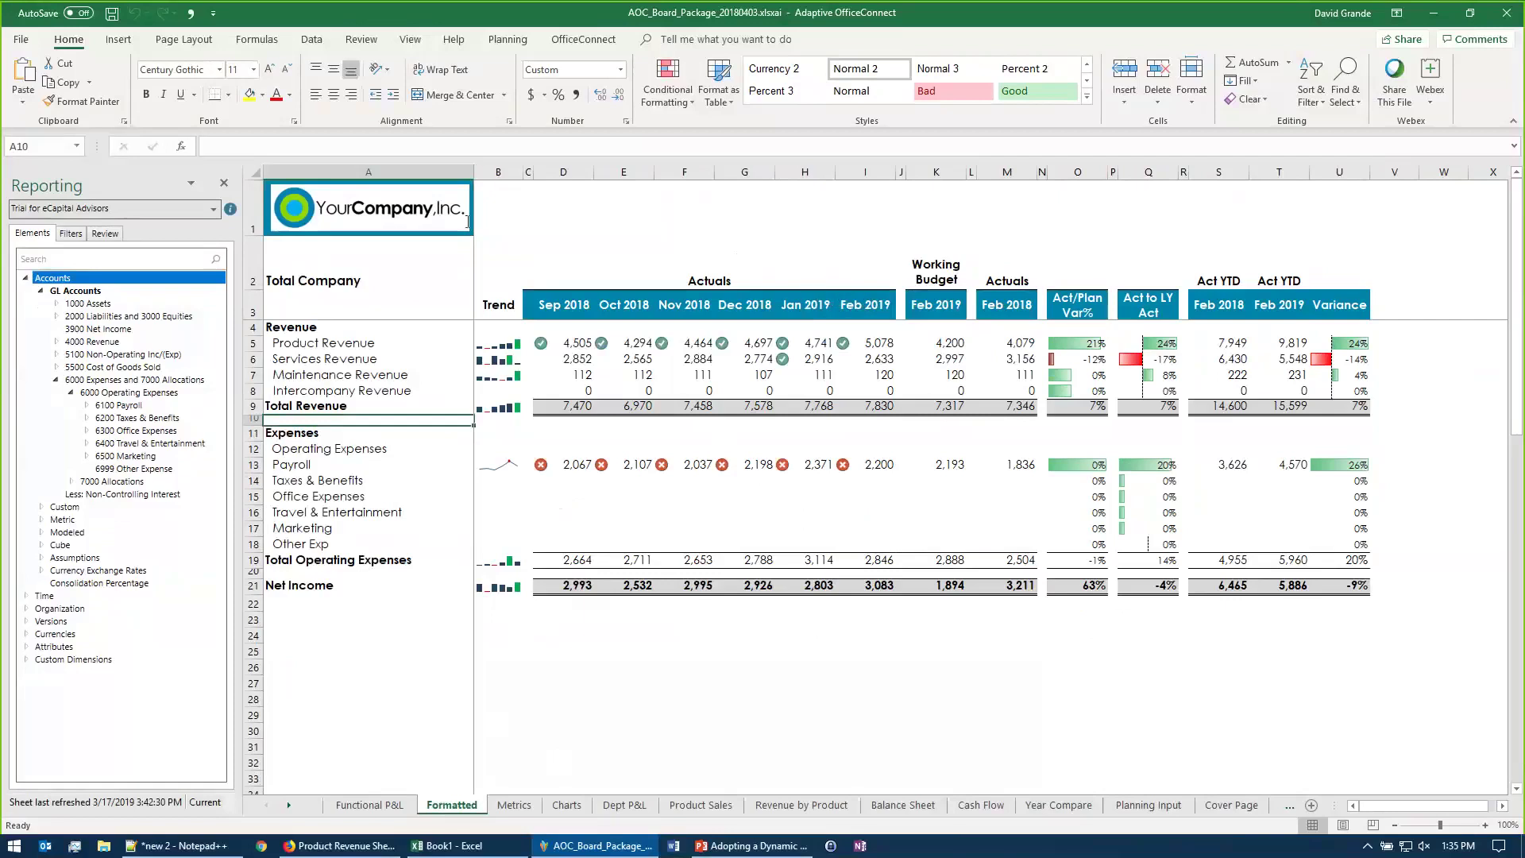
Set the workbook's report date to March 19, 2019 in the OfficeConnect workbook properties and refresh the report.
click(583, 39)
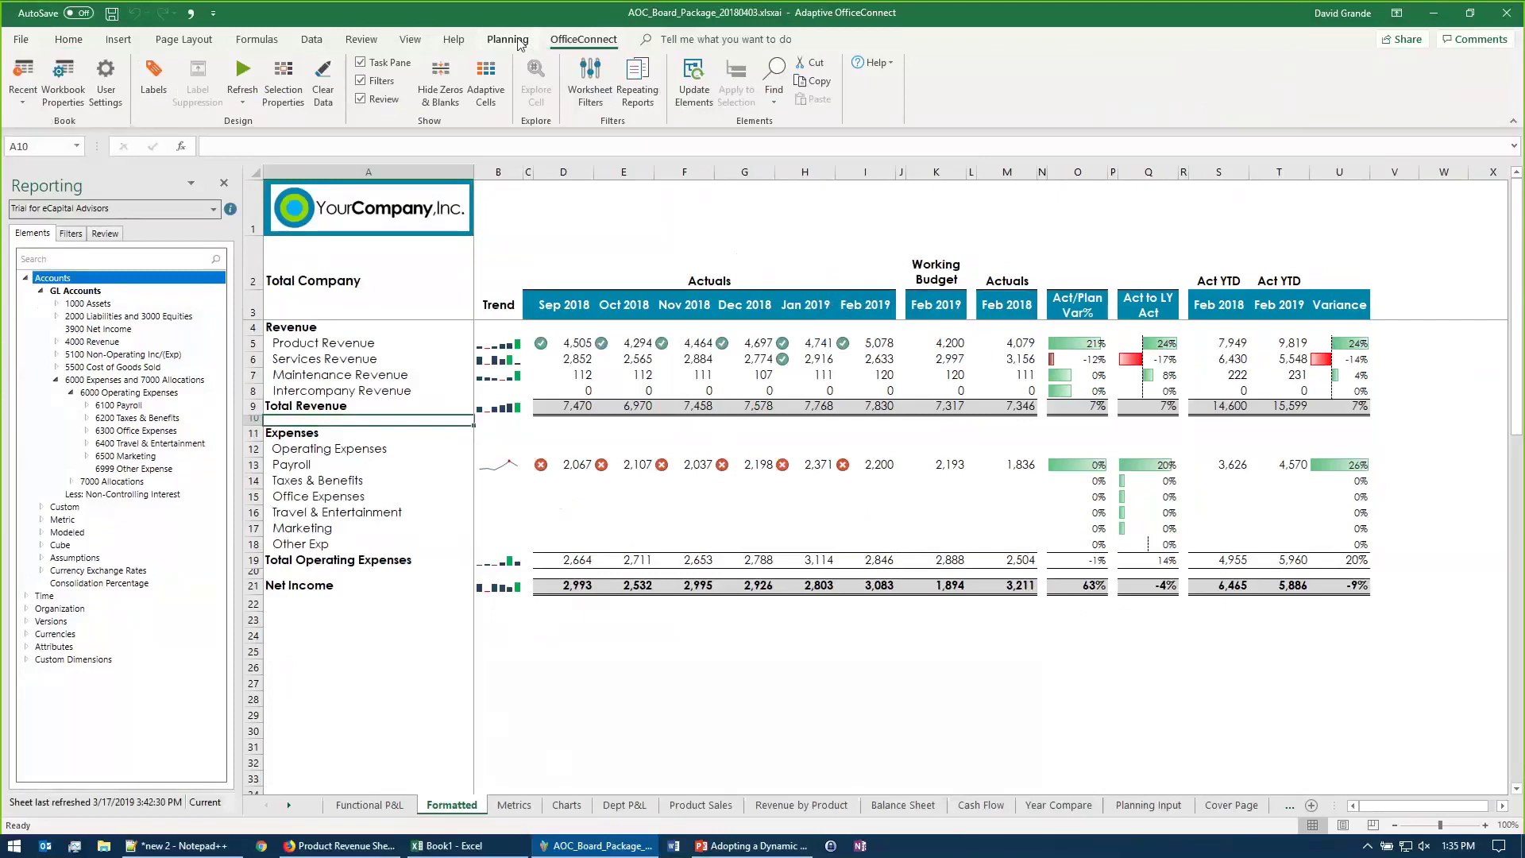
click(67, 75)
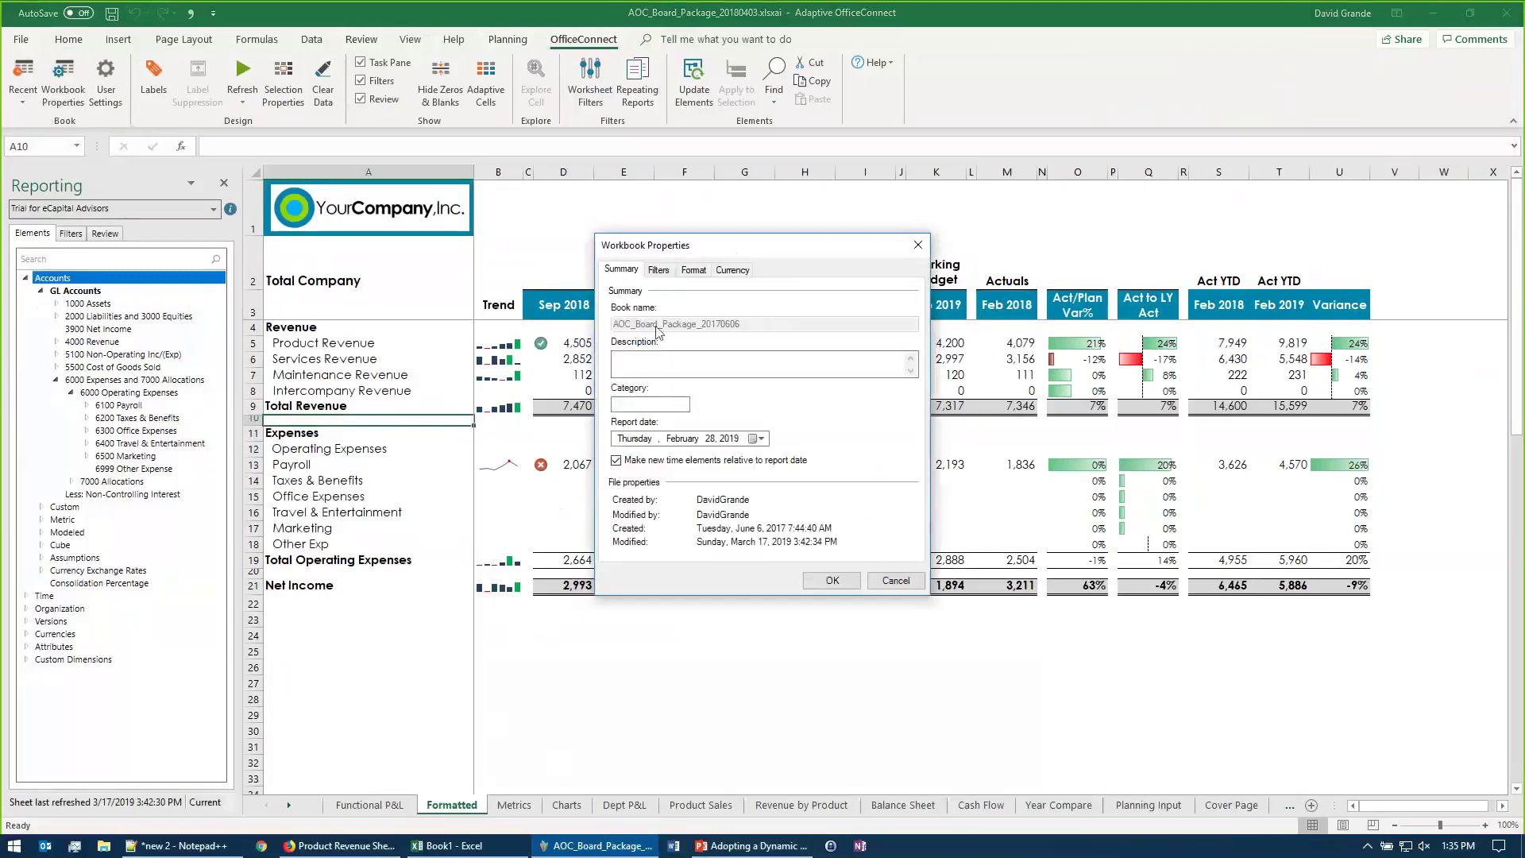
click(762, 441)
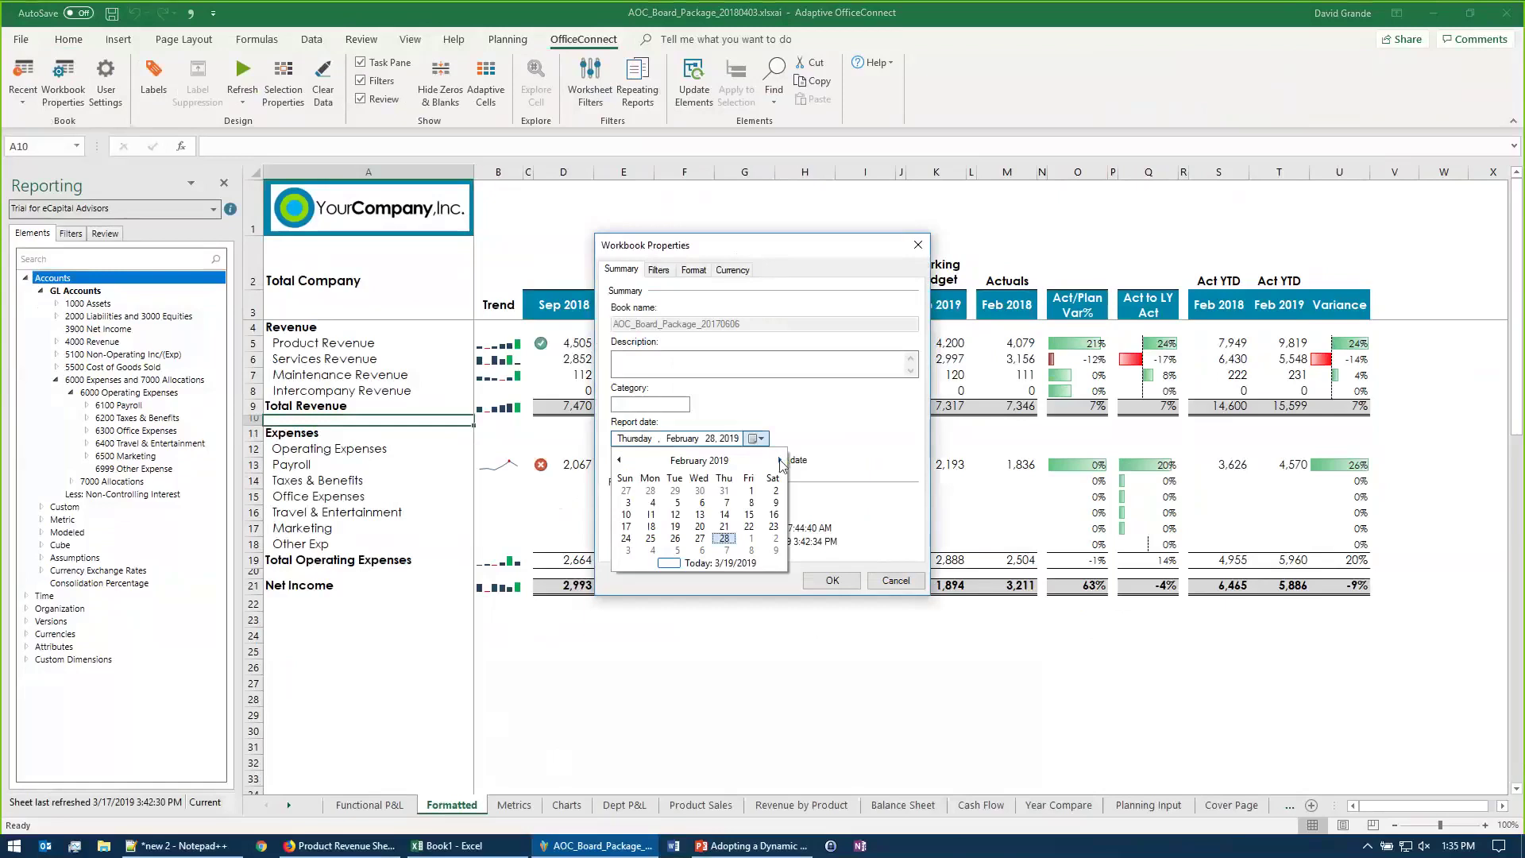
click(779, 461)
click(676, 527)
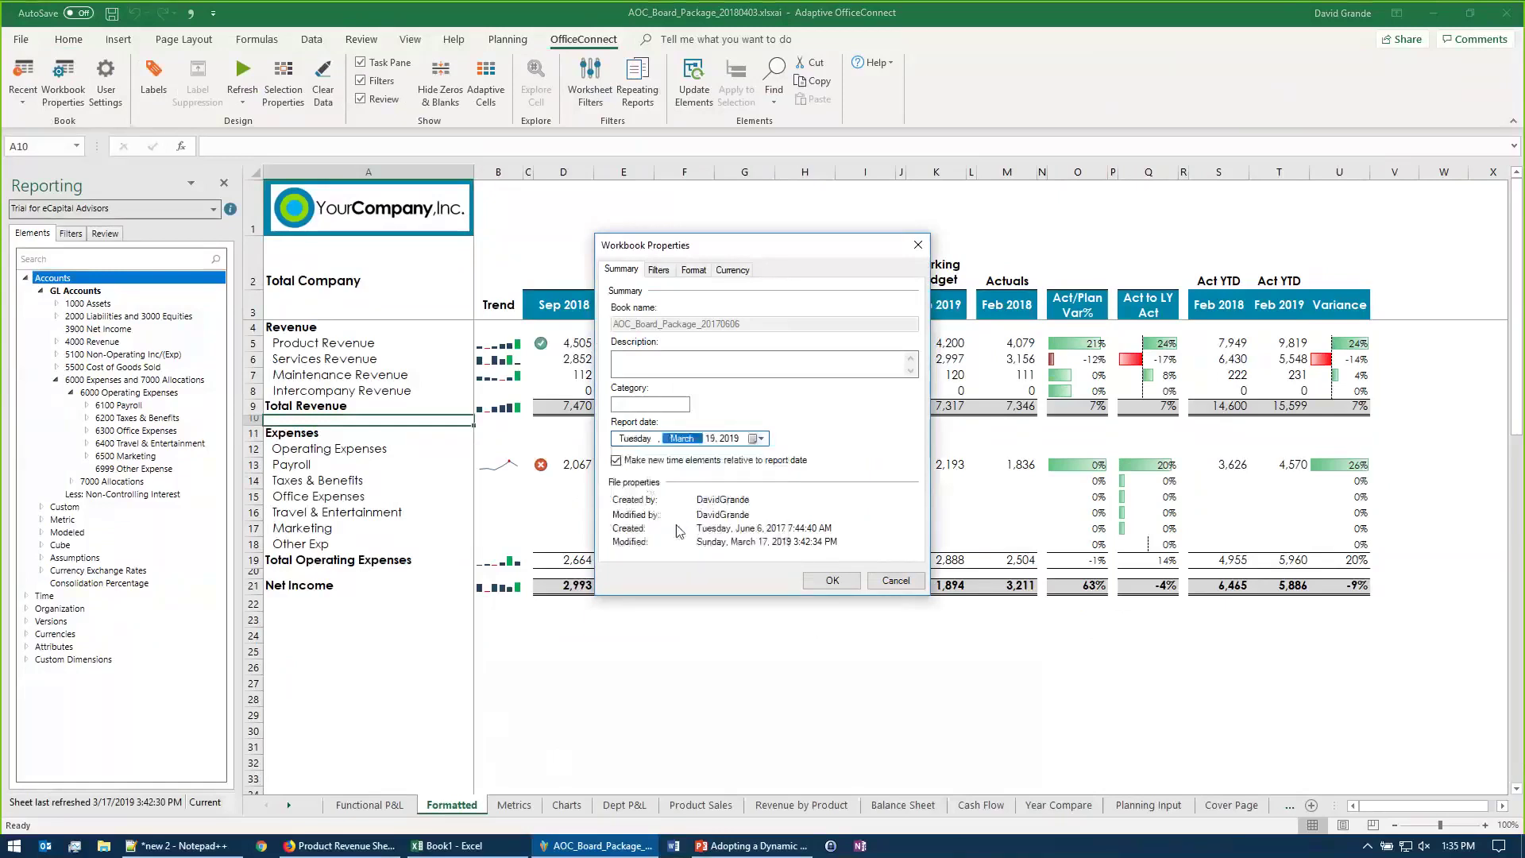
click(831, 581)
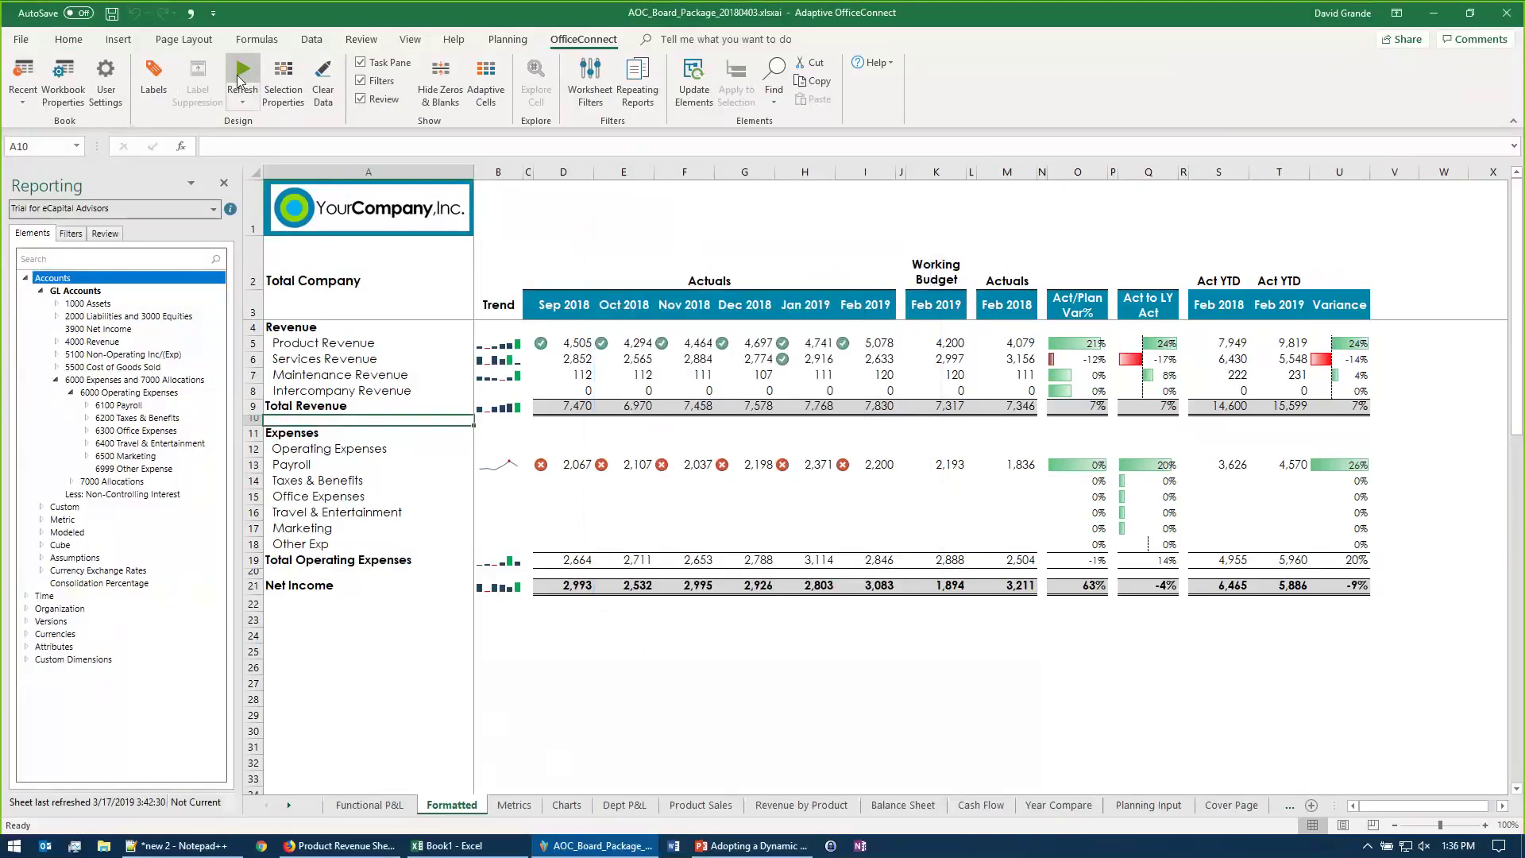
click(241, 76)
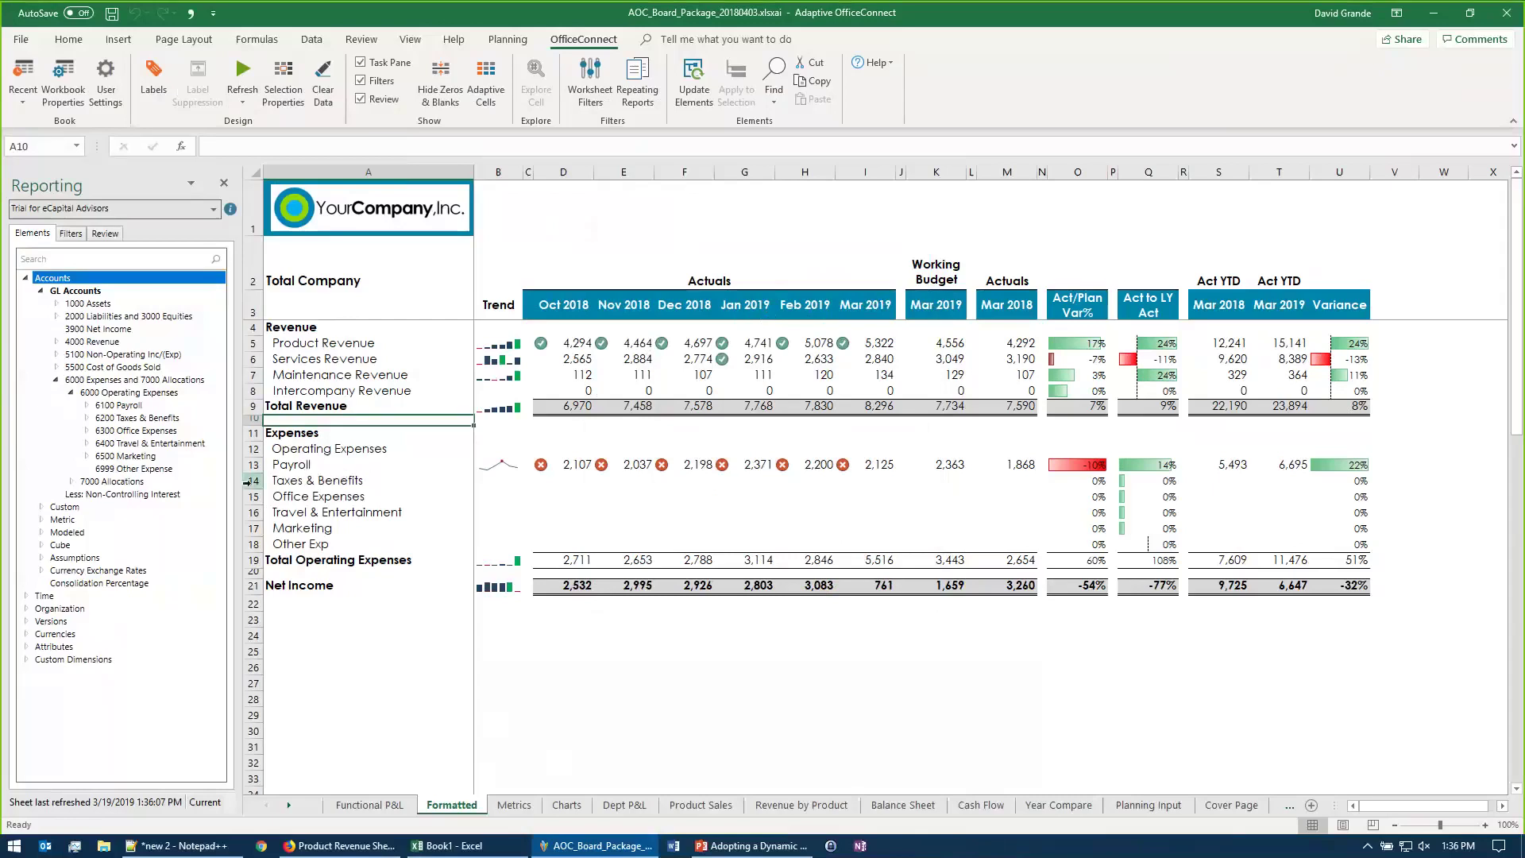
Check which cells on the Formatted sheet are linked to Adaptive data by turning Adaptive Cells highlighting on and off.
drag(252, 480, 255, 542)
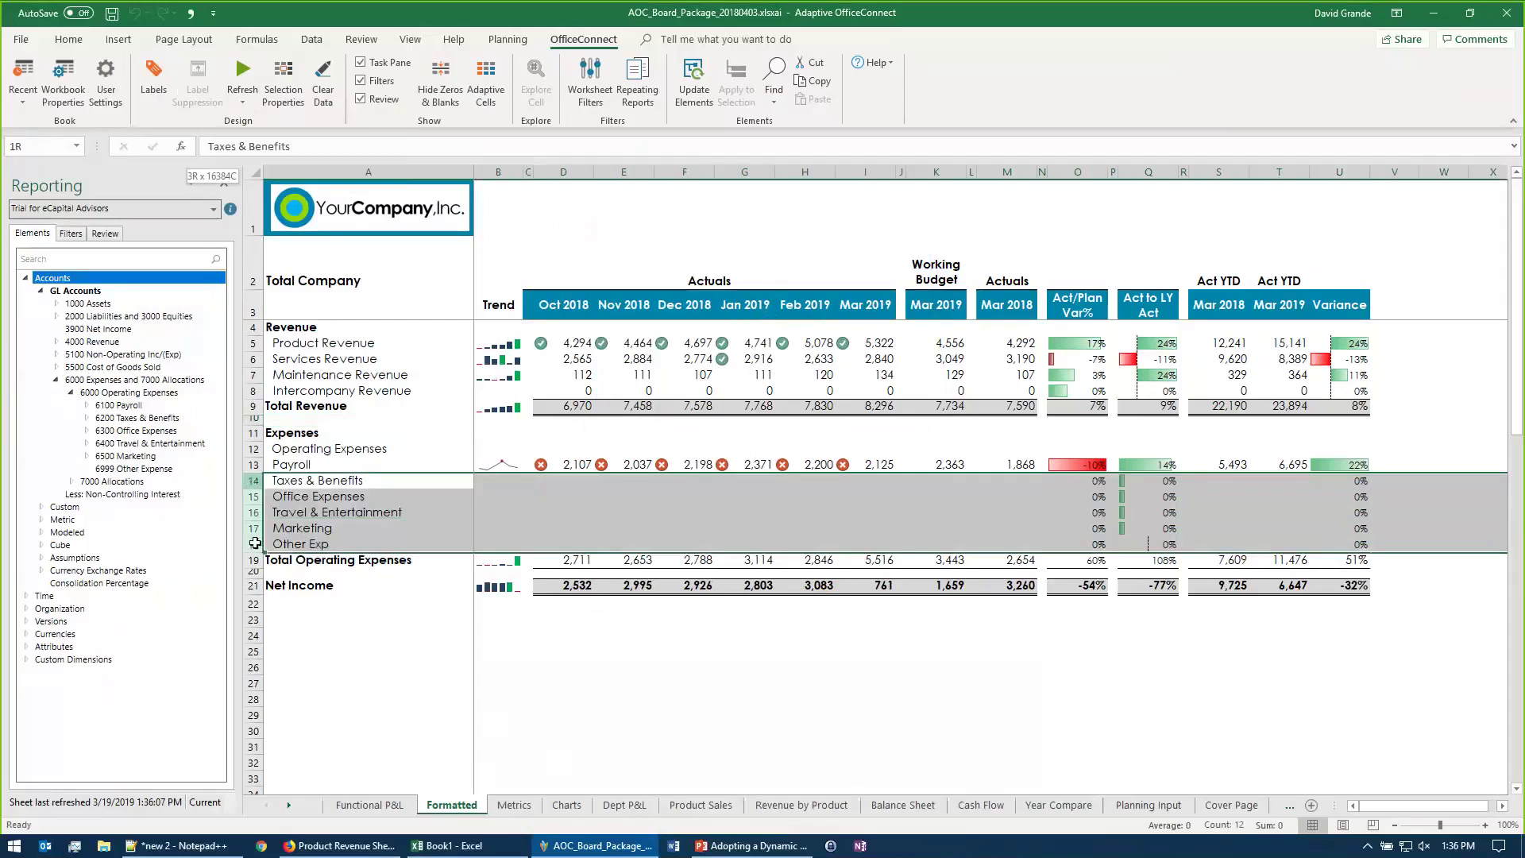
click(332, 446)
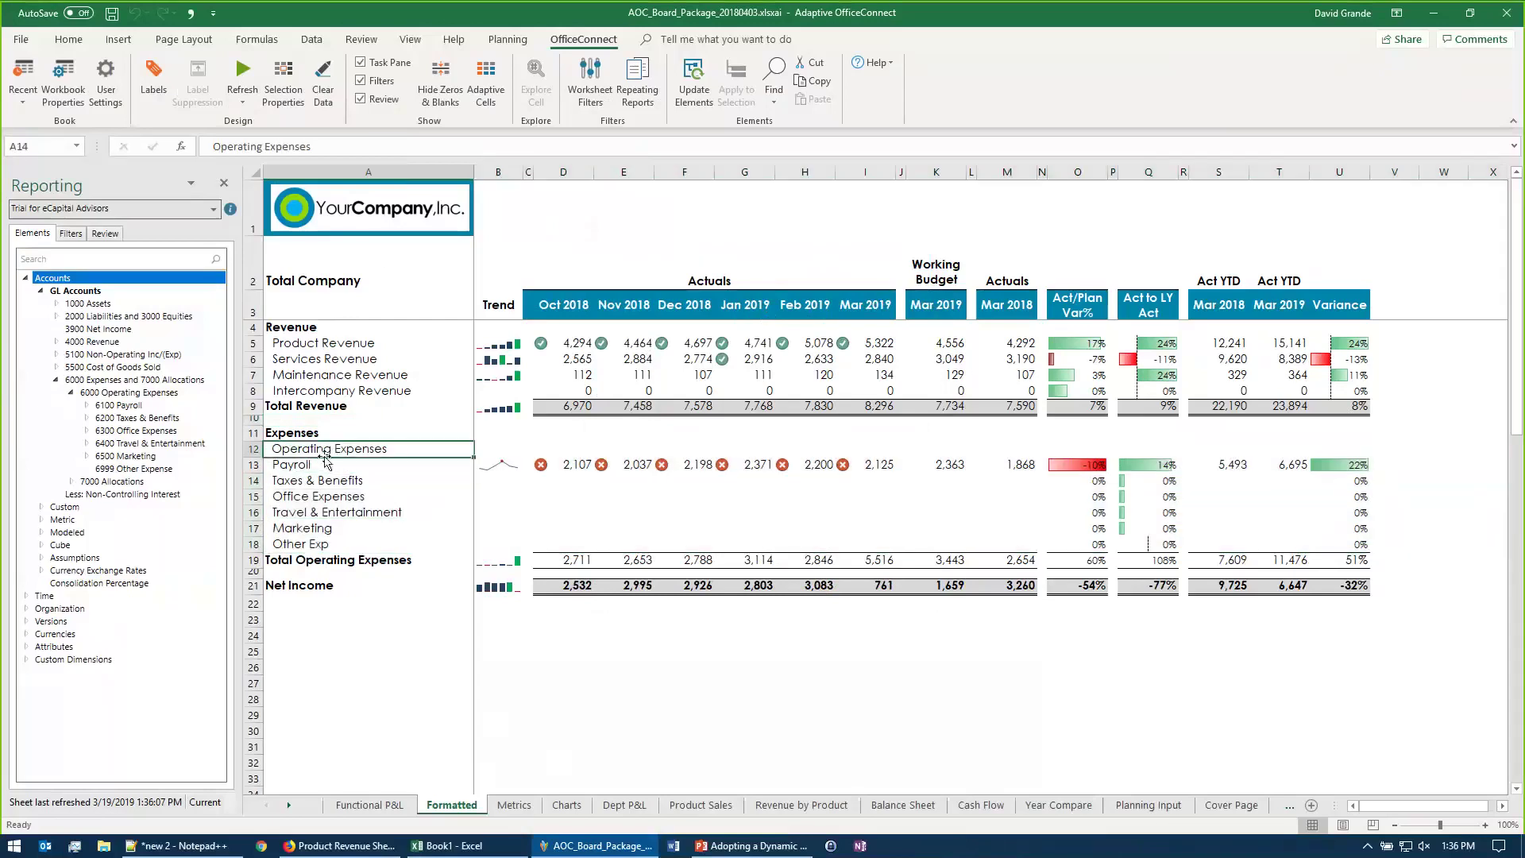
click(484, 93)
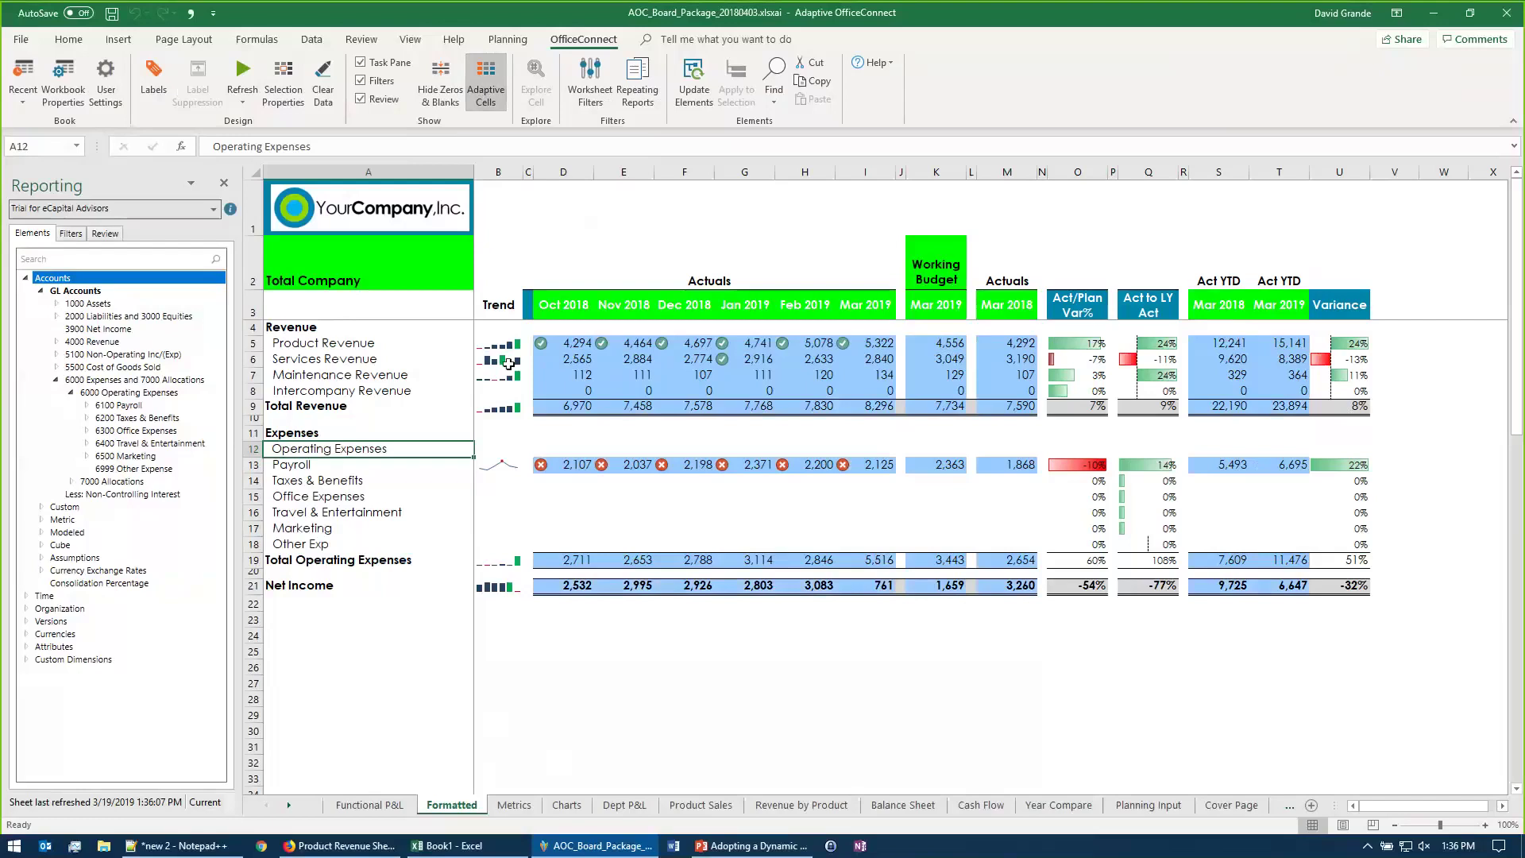
click(498, 84)
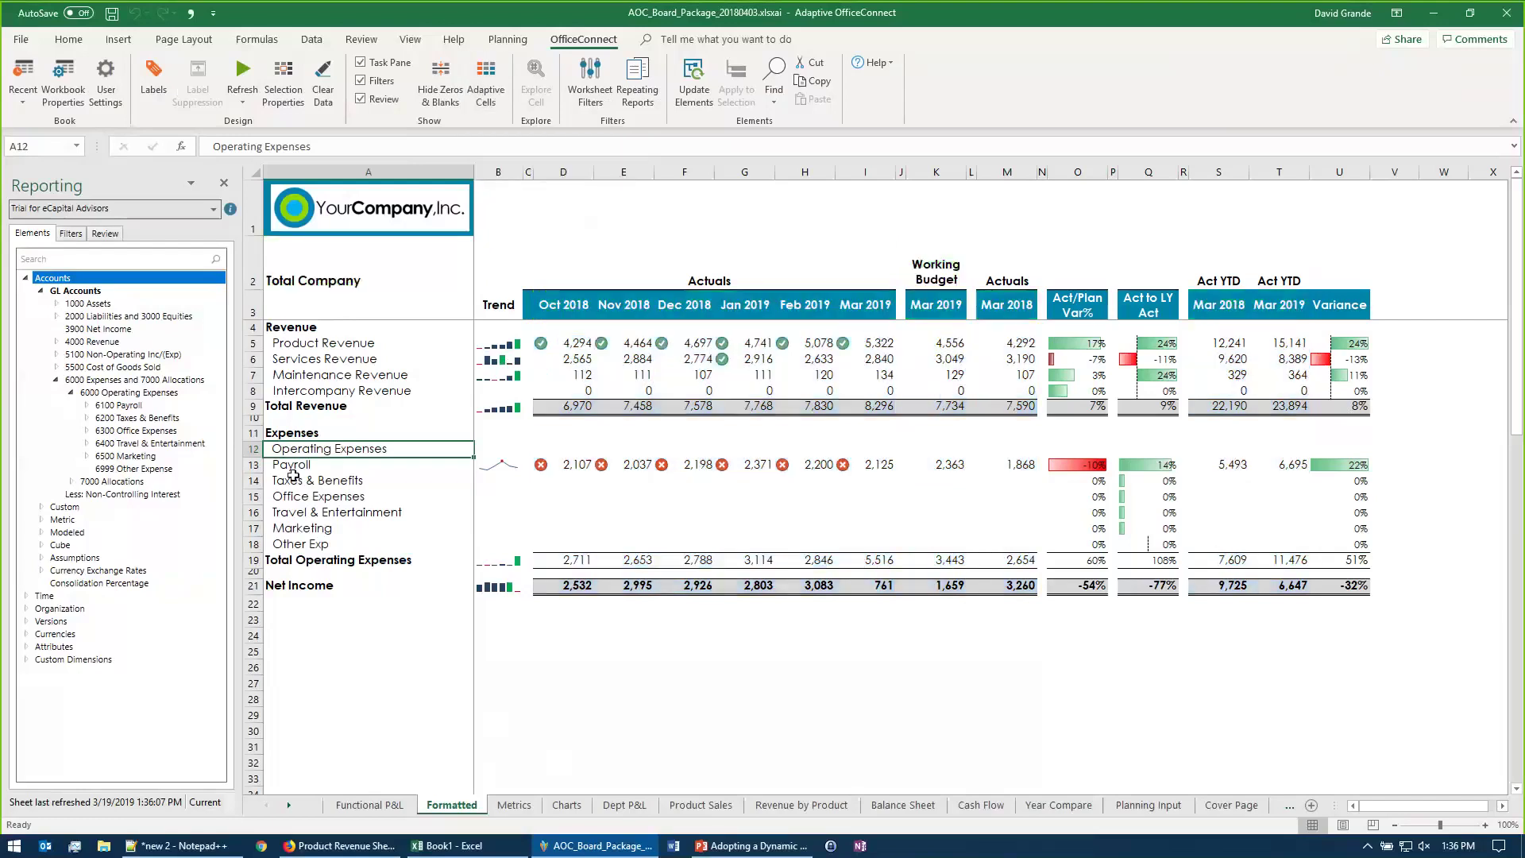
Link accounts 6200 Taxes & Benefits through 6999 Other Expense to the matching expense rows 14 to 18 and refresh the report.
drag(252, 481, 262, 547)
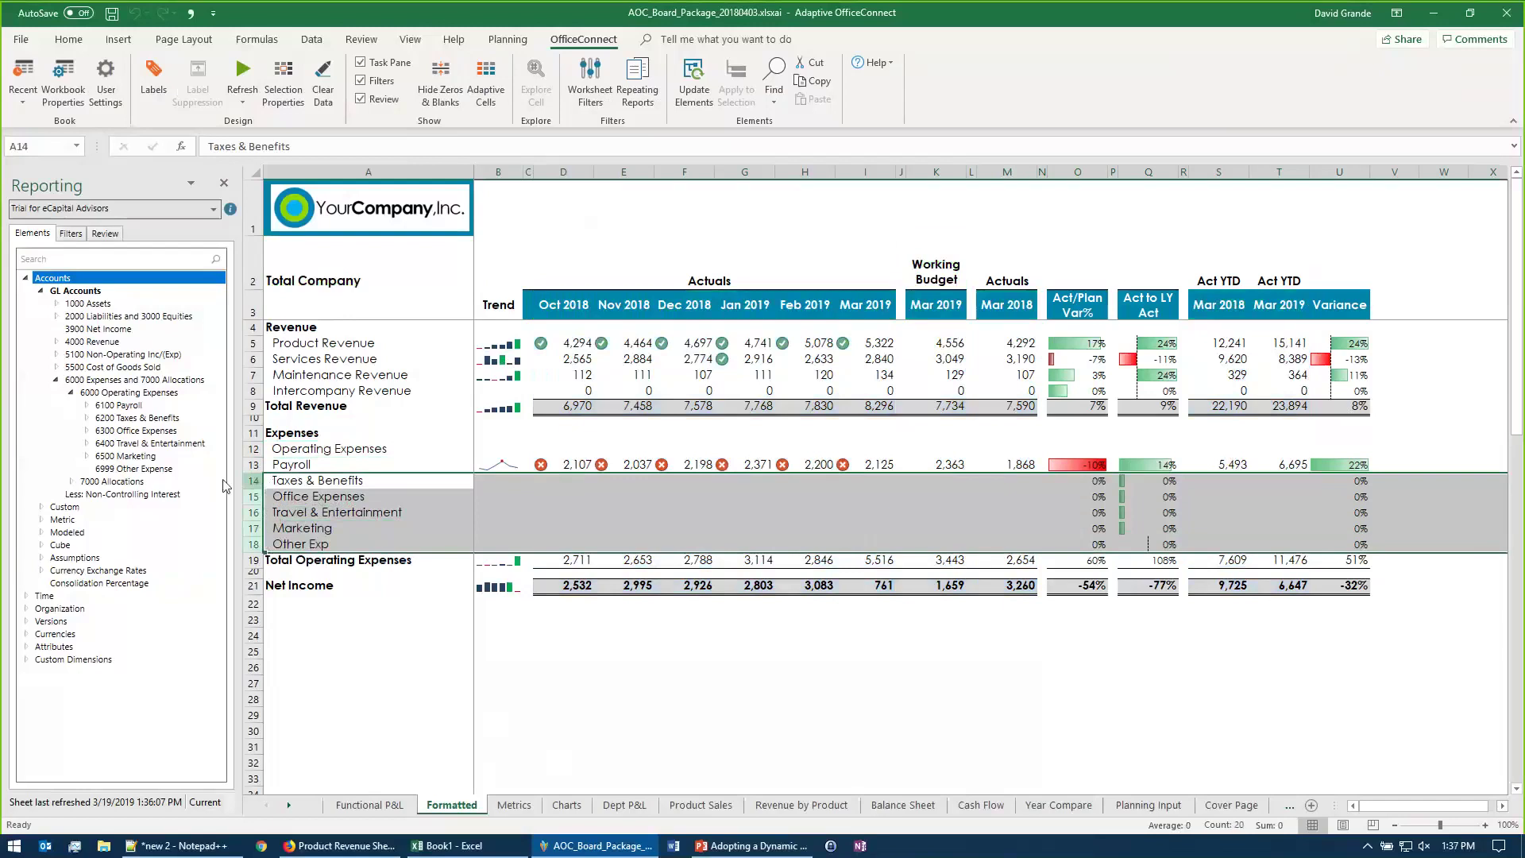
click(176, 419)
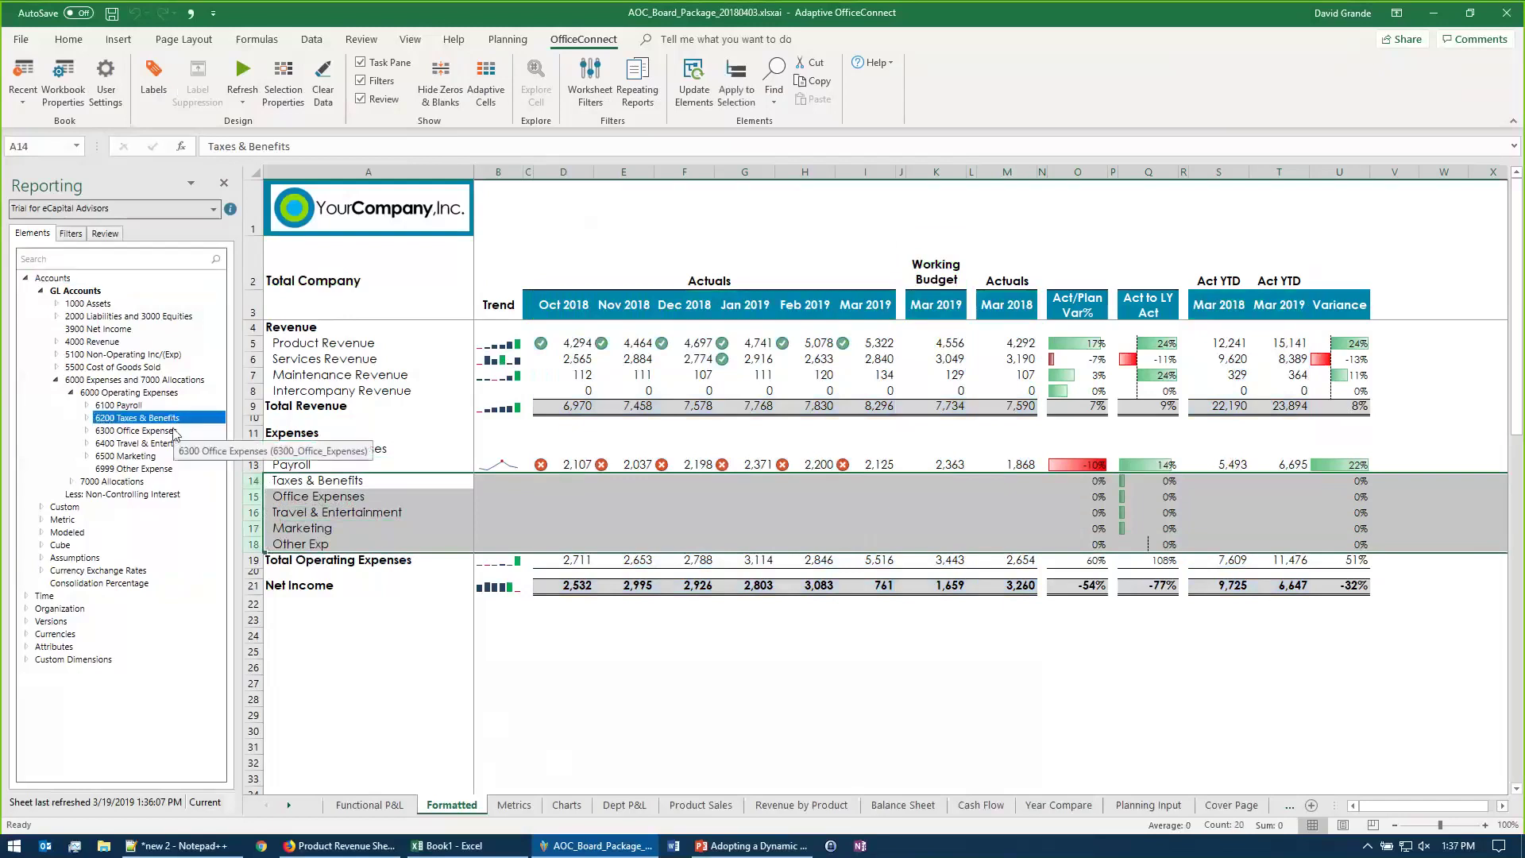
shift+click(166, 469)
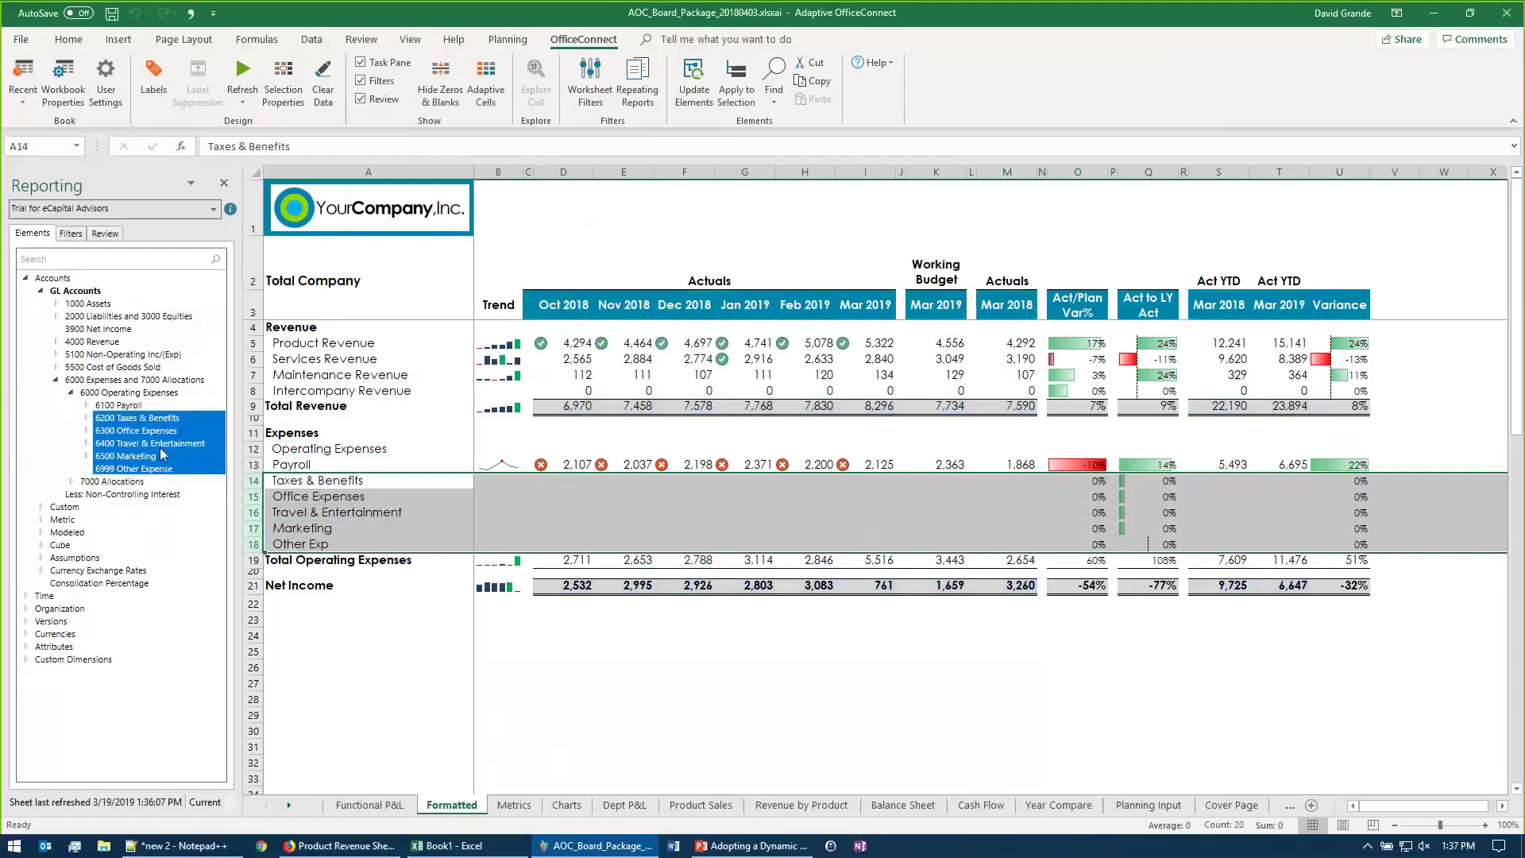
drag(153, 429, 342, 486)
click(516, 417)
click(244, 73)
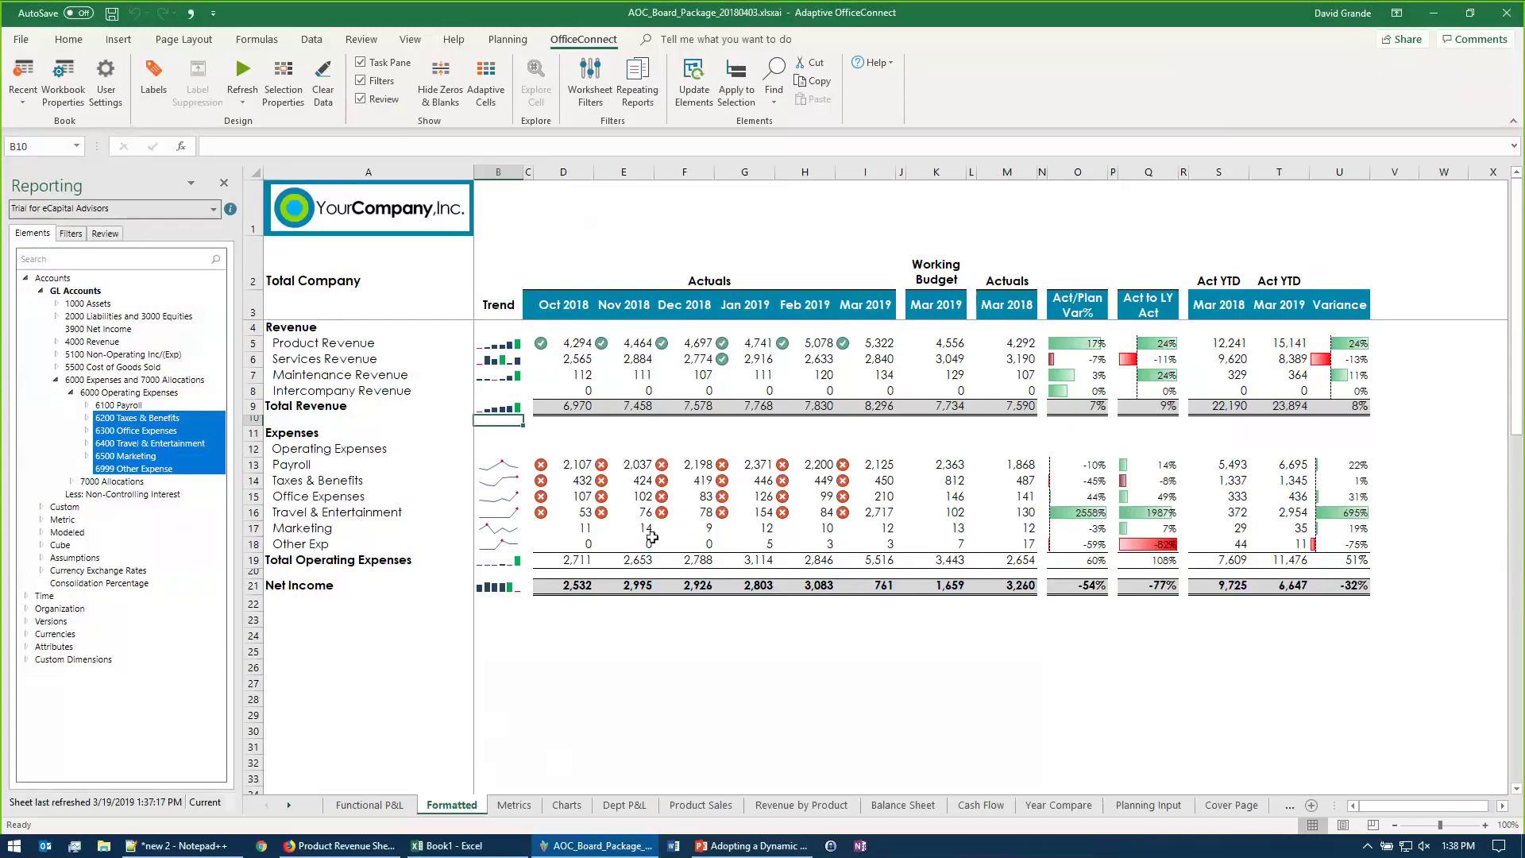
Switch to the PowerPoint webinar presentation showing the closing Questions slide.
click(721, 847)
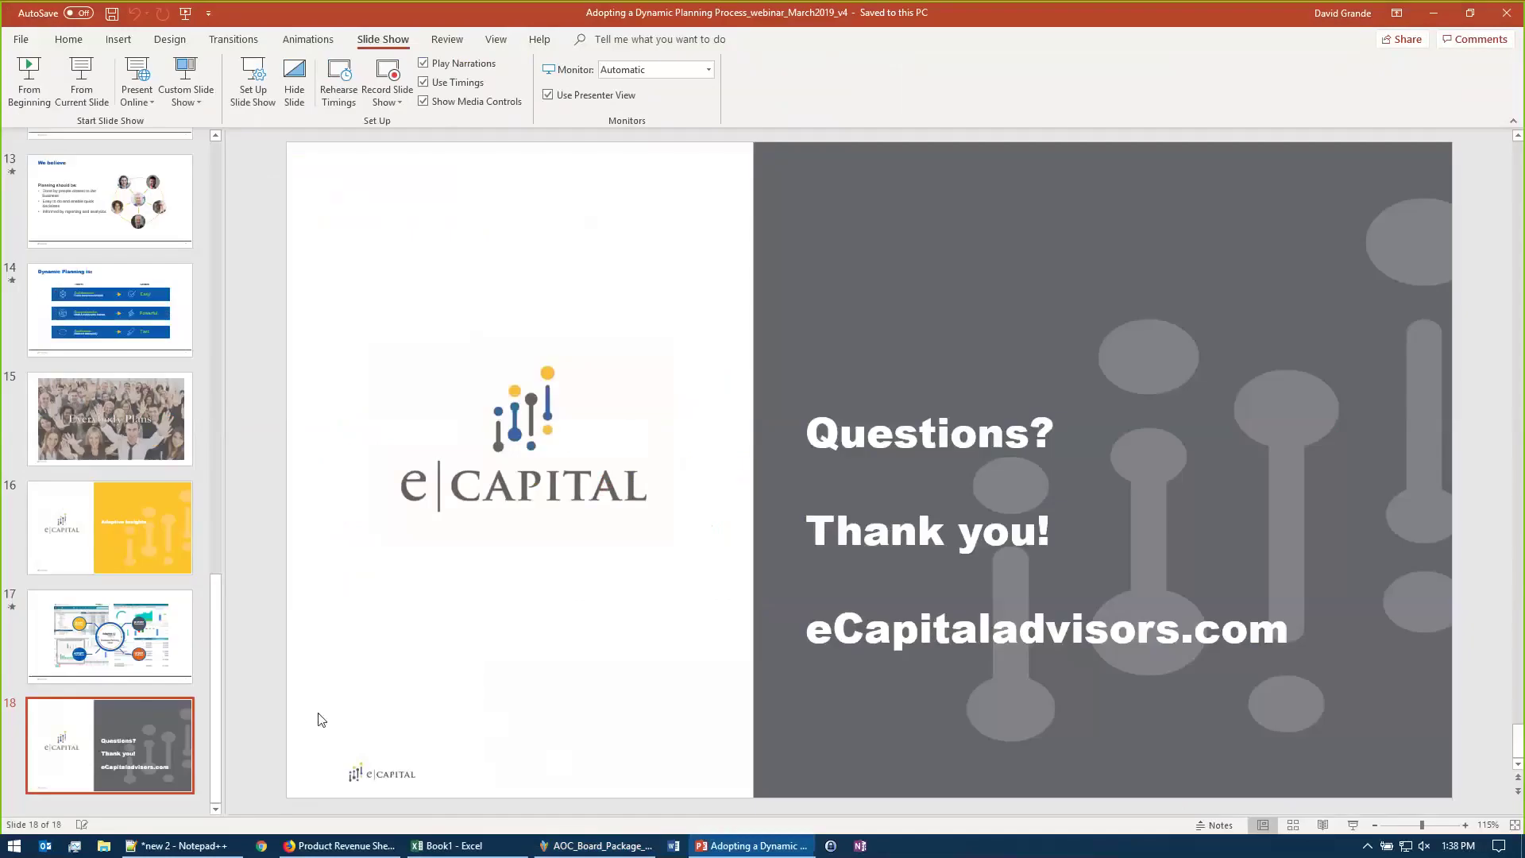